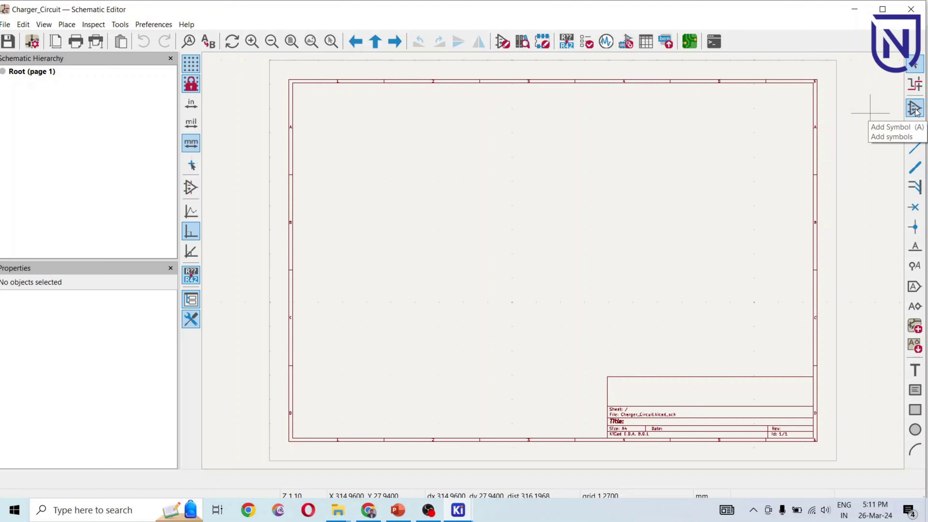
Start adding a symbol, search the library for "screw" and select Screw_Terminal_01x02 from the Connector library.
{"action": "left_click", "coordinate": [728, 160]}
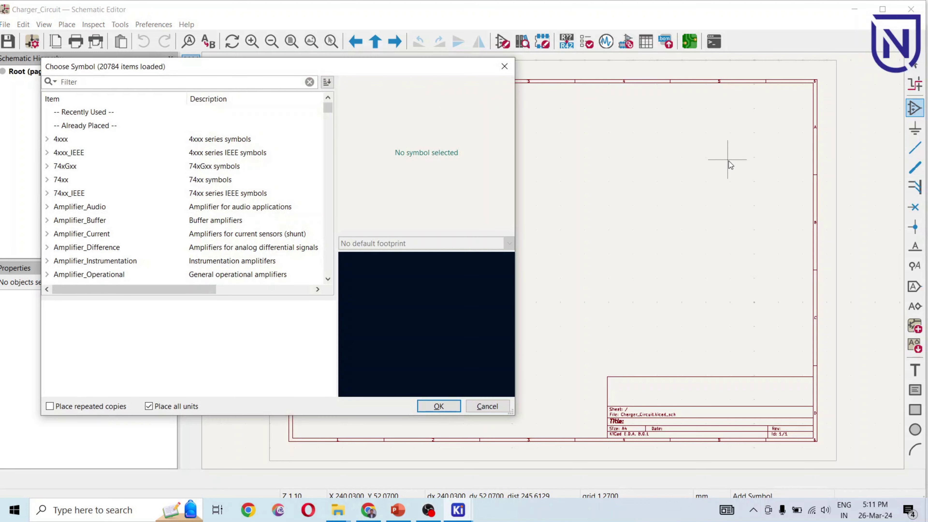
{"action": "left_click_drag", "start_coordinate": [131, 71], "coordinate": [345, 91]}
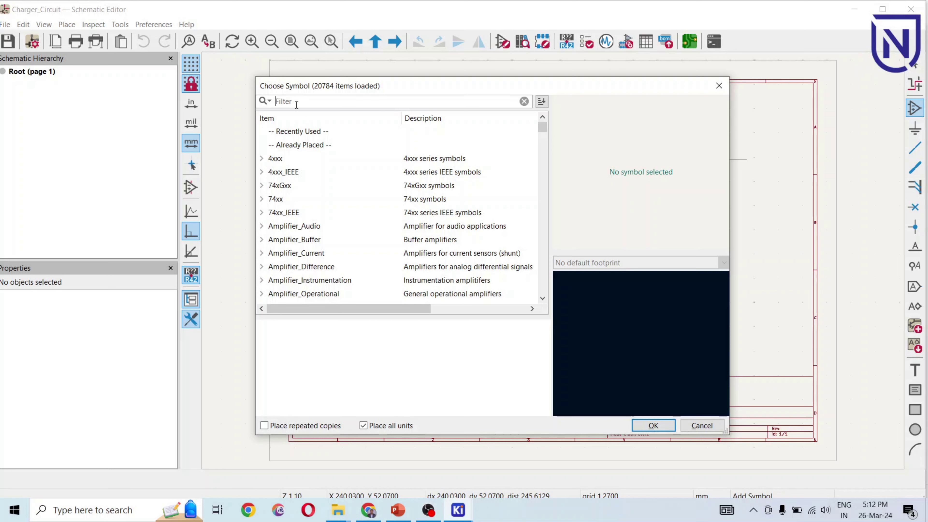
{"action": "mouse_move", "coordinate": [282, 83]}
{"action": "left_mouse_down"}
{"action": "mouse_move", "coordinate": [291, 86]}
{"action": "mouse_move", "coordinate": [267, 86]}
{"action": "mouse_move", "coordinate": [274, 87]}
{"action": "left_mouse_up"}
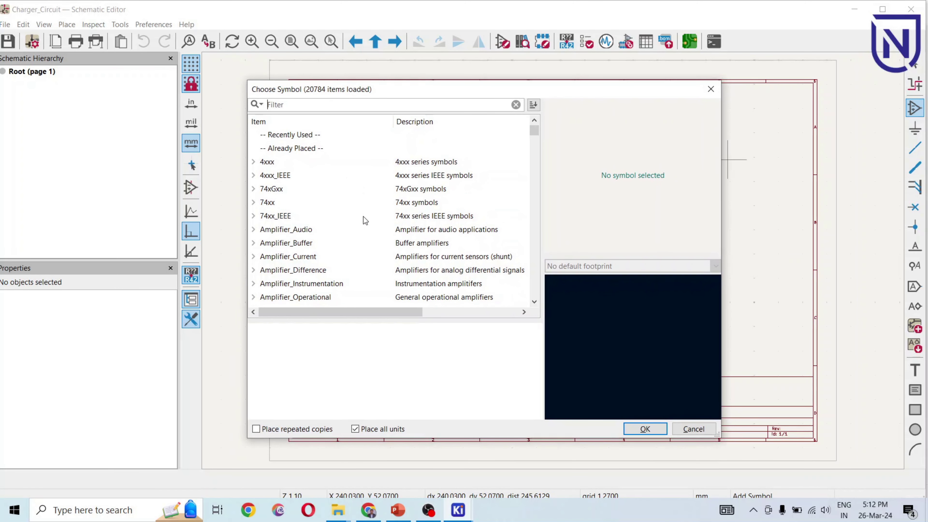
{"action": "left_click", "coordinate": [302, 104]}
{"action": "type", "text": "scr"}
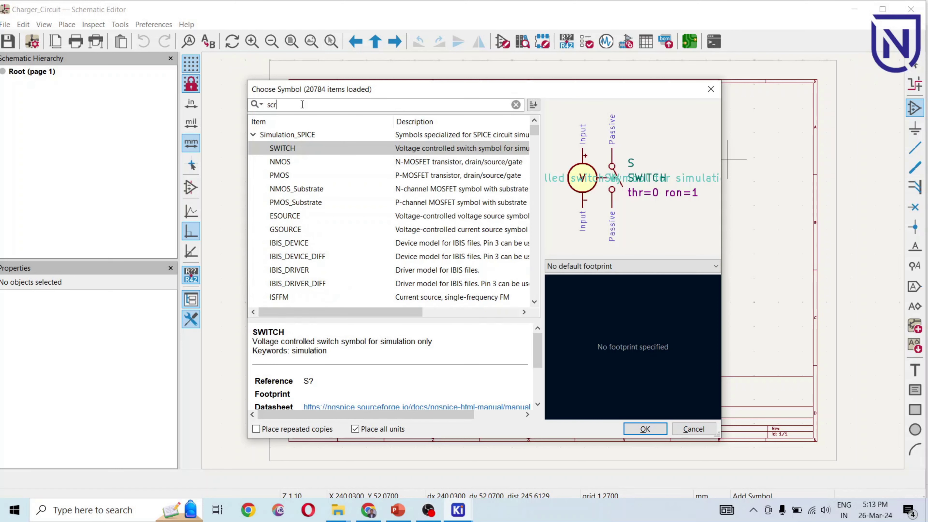
{"action": "type", "text": "ew"}
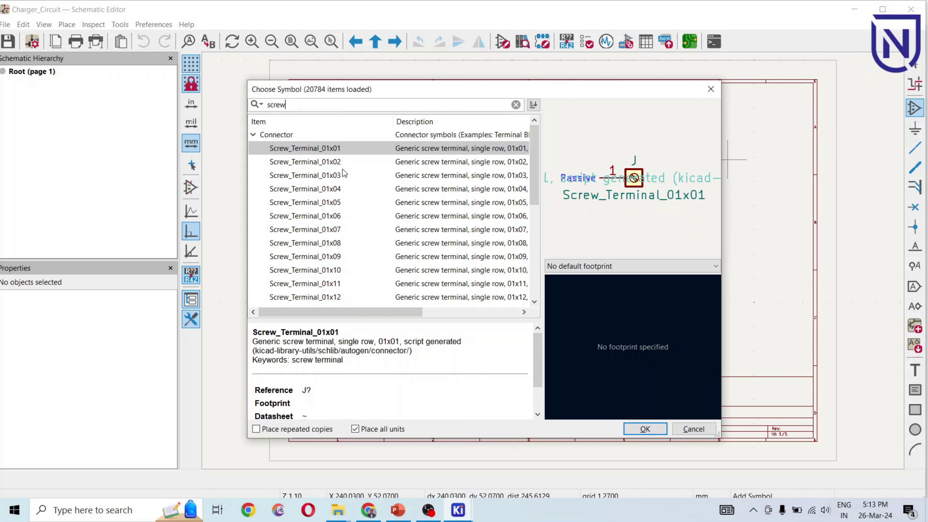
{"action": "left_click", "coordinate": [293, 165]}
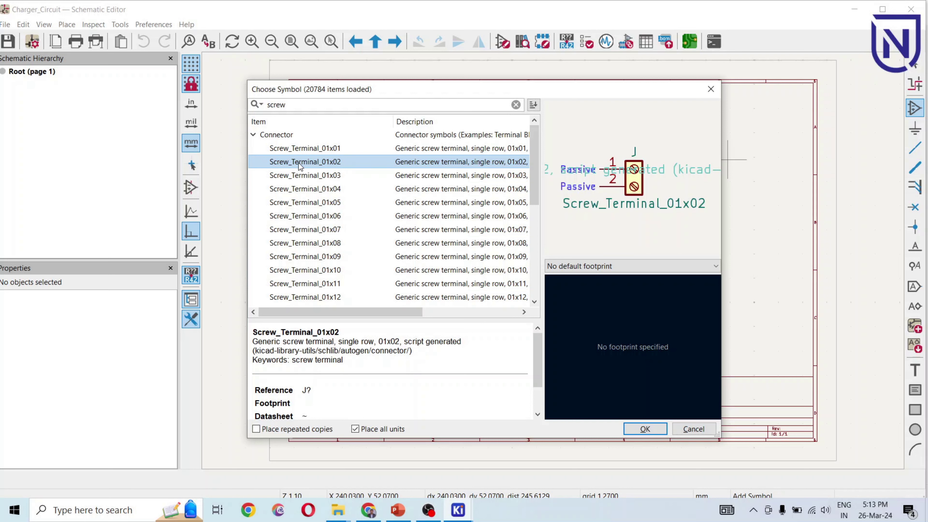
{"action": "left_click_drag", "start_coordinate": [475, 90], "coordinate": [425, 90]}
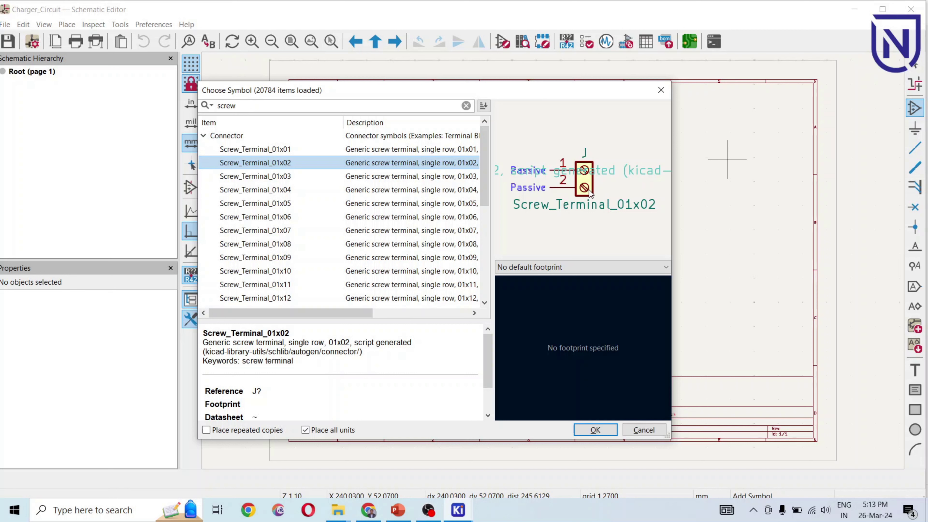
Compare the previews of the screw terminal variants from 01x01 to 01x12 and return to Screw_Terminal_01x02.
{"action": "left_click", "coordinate": [246, 176]}
{"action": "left_click", "coordinate": [247, 190]}
{"action": "left_click", "coordinate": [247, 217]}
{"action": "left_click", "coordinate": [249, 231]}
{"action": "left_click", "coordinate": [252, 258]}
{"action": "left_click", "coordinate": [257, 281]}
{"action": "left_click", "coordinate": [258, 299]}
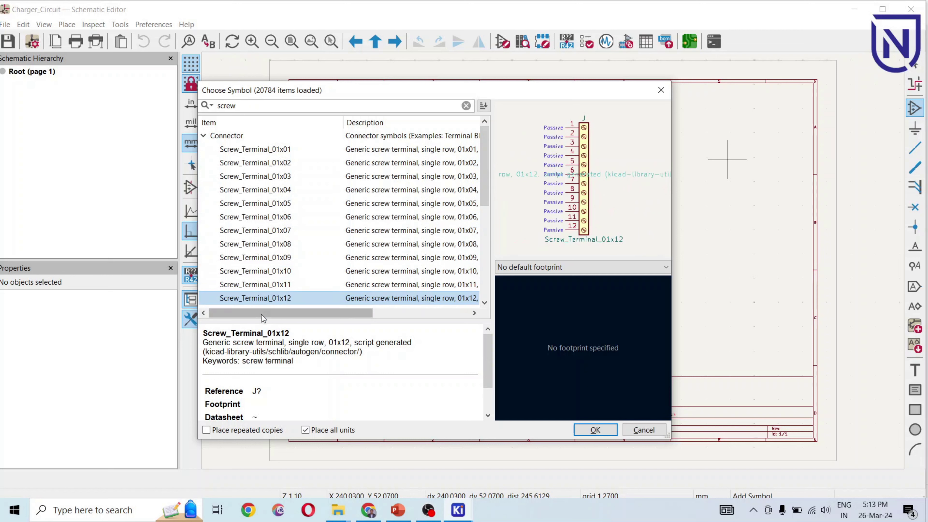
{"action": "left_click", "coordinate": [274, 272]}
{"action": "left_click", "coordinate": [275, 258]}
{"action": "left_click", "coordinate": [279, 231]}
{"action": "left_click", "coordinate": [280, 212]}
{"action": "left_click", "coordinate": [284, 176]}
{"action": "left_click", "coordinate": [284, 163]}
{"action": "left_click", "coordinate": [284, 149]}
{"action": "left_click", "coordinate": [285, 164]}
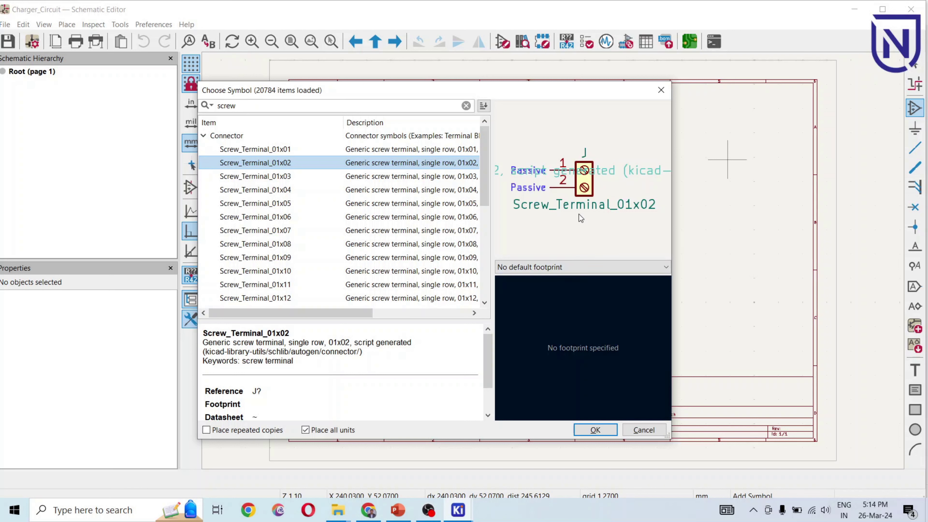
Assign the footprint TerminalBlock_Phoenix_MKDS-1,5-2_1x02_P5.00mm_Horizontal to Screw_Terminal_01x02 after looking through the available terminal block footprints.
{"action": "left_click", "coordinate": [569, 267]}
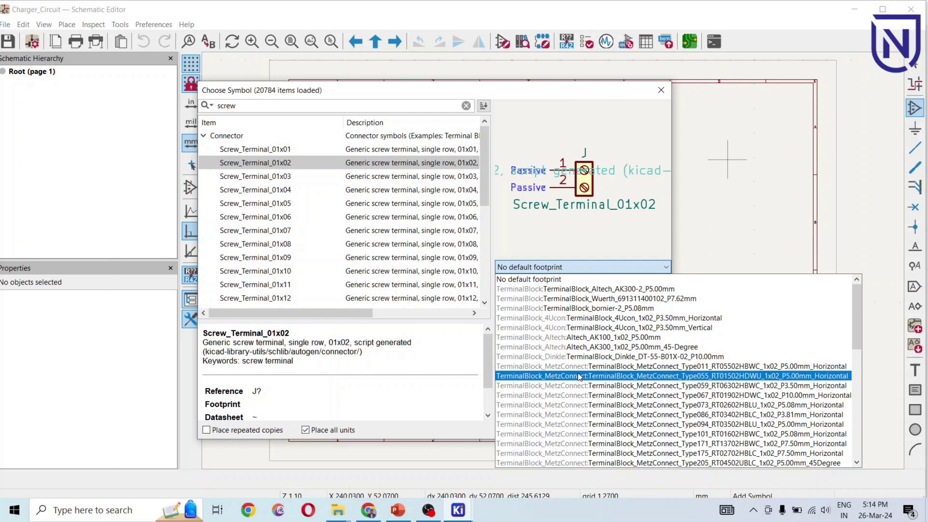
{"action": "scroll", "coordinate": [580, 377], "scroll_direction": "down", "scroll_amount": 6}
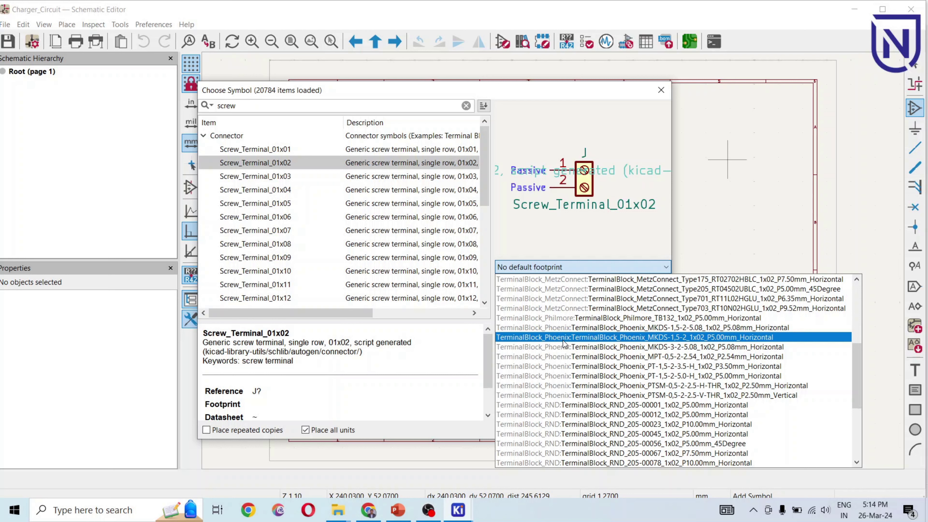
{"action": "left_click", "coordinate": [563, 340]}
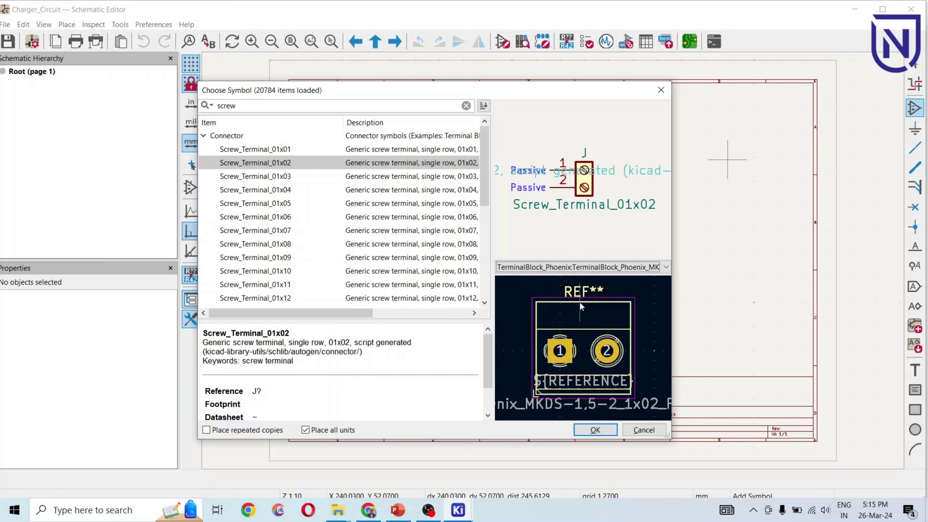
{"action": "left_click", "coordinate": [587, 268]}
{"action": "scroll", "coordinate": [588, 290], "scroll_direction": "up", "scroll_amount": 5}
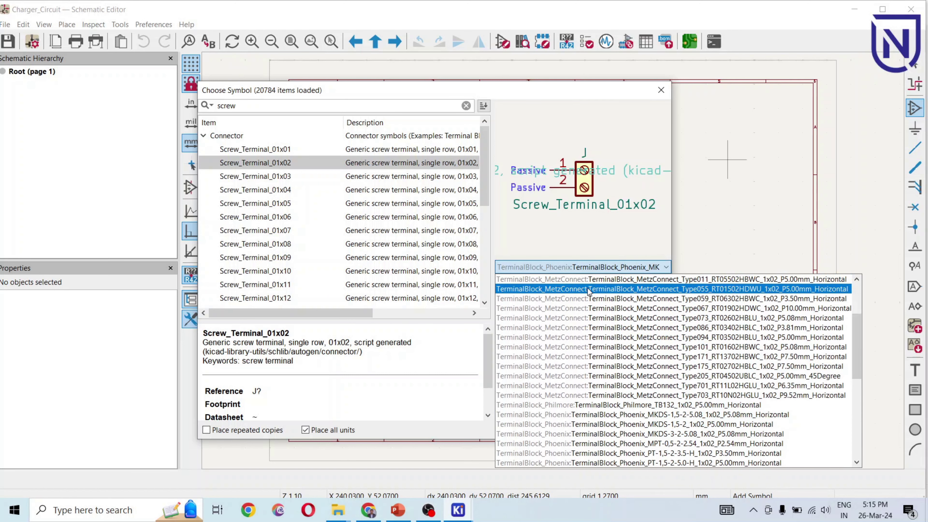
{"action": "scroll", "coordinate": [585, 353], "scroll_direction": "up", "scroll_amount": 1}
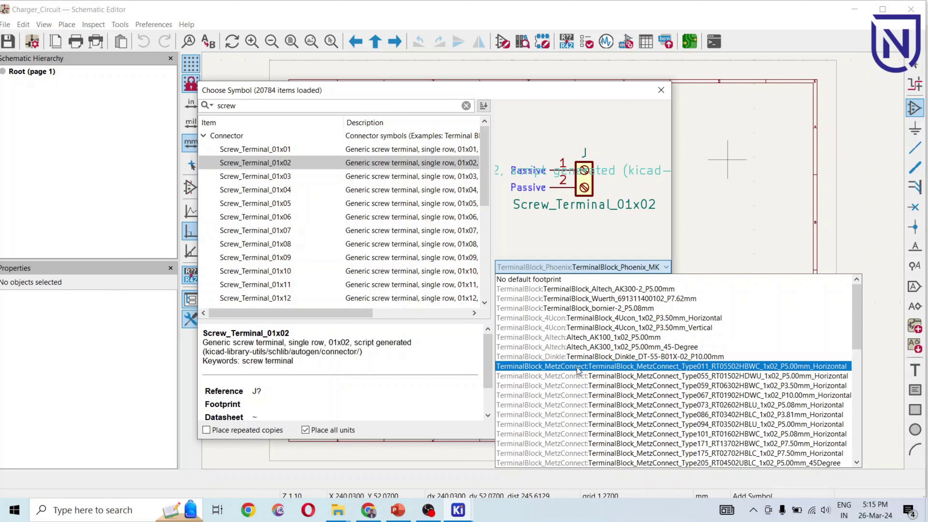
{"action": "scroll", "coordinate": [581, 370], "scroll_direction": "down", "scroll_amount": 12}
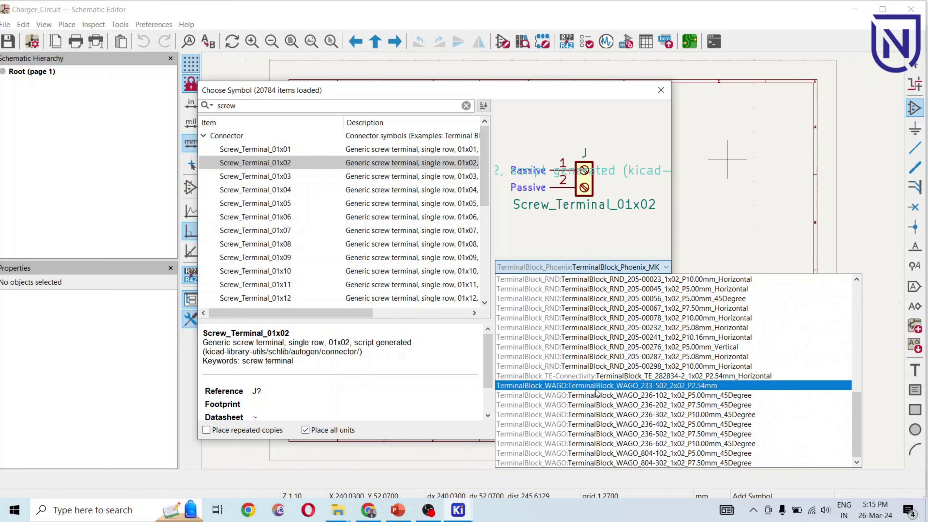
{"action": "scroll", "coordinate": [585, 384], "scroll_direction": "up", "scroll_amount": 4}
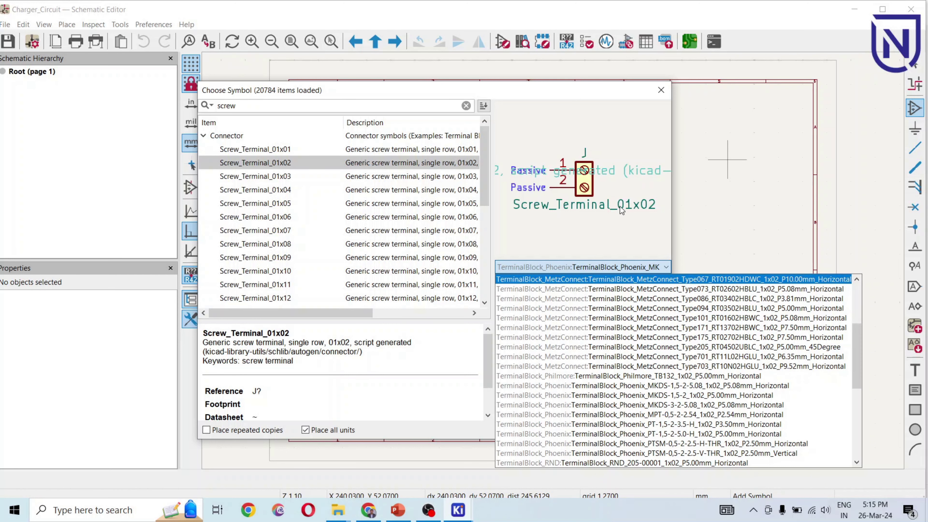
{"action": "left_click", "coordinate": [596, 395]}
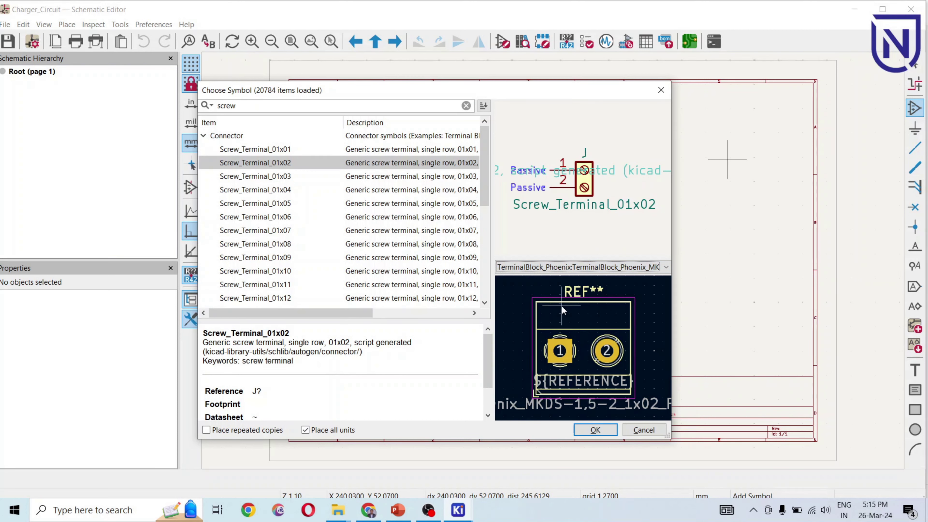
Place the two-pin screw terminal near the sheet's upper-left corner, at about X 35.6 mm, Y 31.8 mm.
{"action": "left_click", "coordinate": [595, 430]}
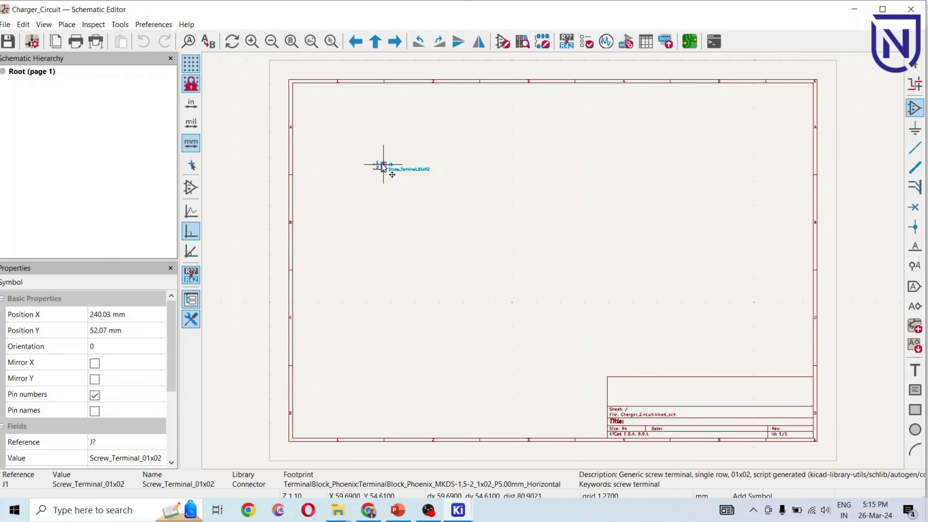
{"action": "scroll", "coordinate": [383, 166], "scroll_direction": "up", "scroll_amount": 6}
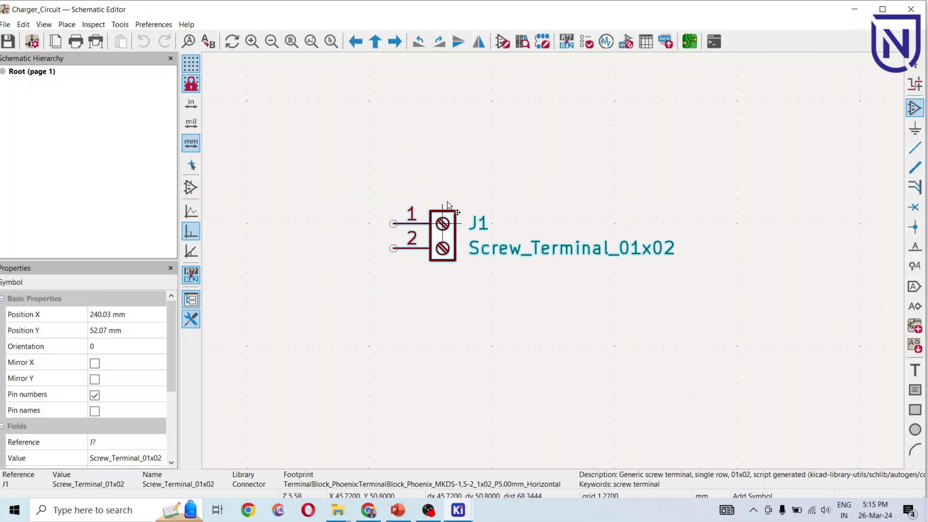
{"action": "scroll", "coordinate": [408, 222], "scroll_direction": "down", "scroll_amount": 5}
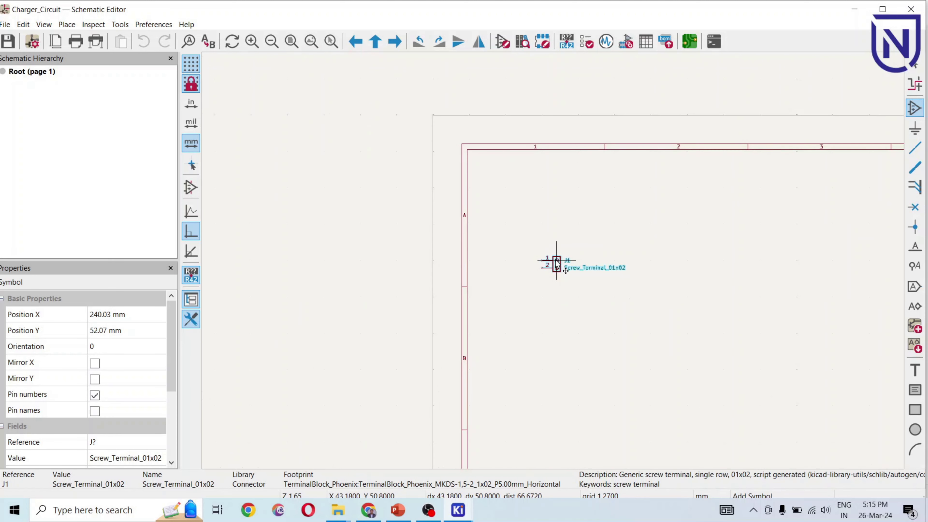
{"action": "scroll", "coordinate": [558, 260], "scroll_direction": "down", "scroll_amount": 2}
{"action": "scroll", "coordinate": [551, 262], "scroll_direction": "up", "scroll_amount": 2}
{"action": "scroll", "coordinate": [482, 253], "scroll_direction": "down", "scroll_amount": 2}
{"action": "scroll", "coordinate": [549, 263], "scroll_direction": "up", "scroll_amount": 4}
{"action": "left_click", "coordinate": [453, 265]}
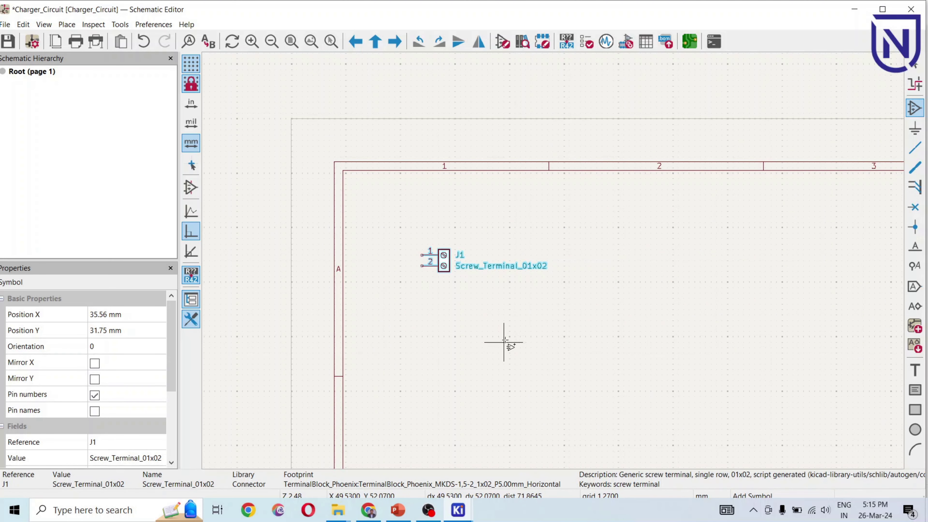
{"action": "scroll", "coordinate": [504, 341], "scroll_direction": "up", "scroll_amount": 4}
{"action": "scroll", "coordinate": [470, 233], "scroll_direction": "down", "scroll_amount": 3}
{"action": "scroll", "coordinate": [553, 261], "scroll_direction": "down", "scroll_amount": 1}
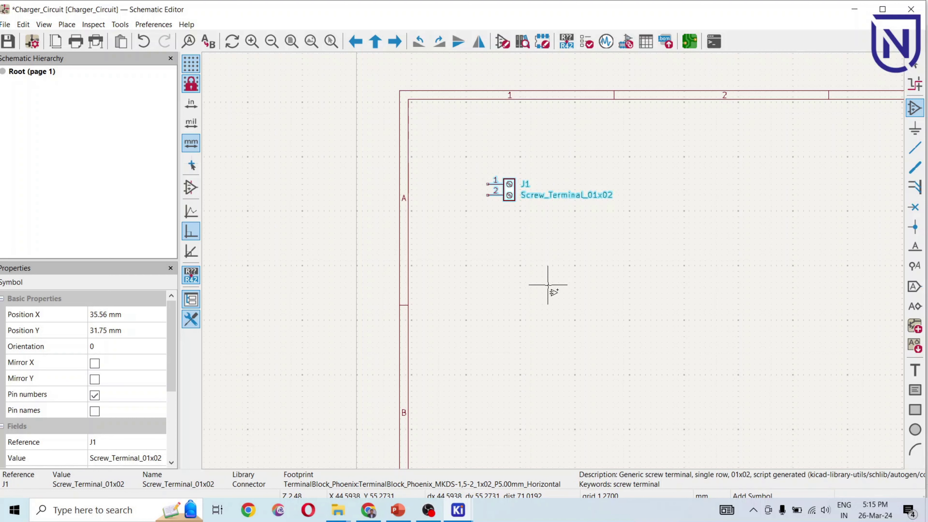
{"action": "scroll", "coordinate": [504, 292], "scroll_direction": "up", "scroll_amount": 2}
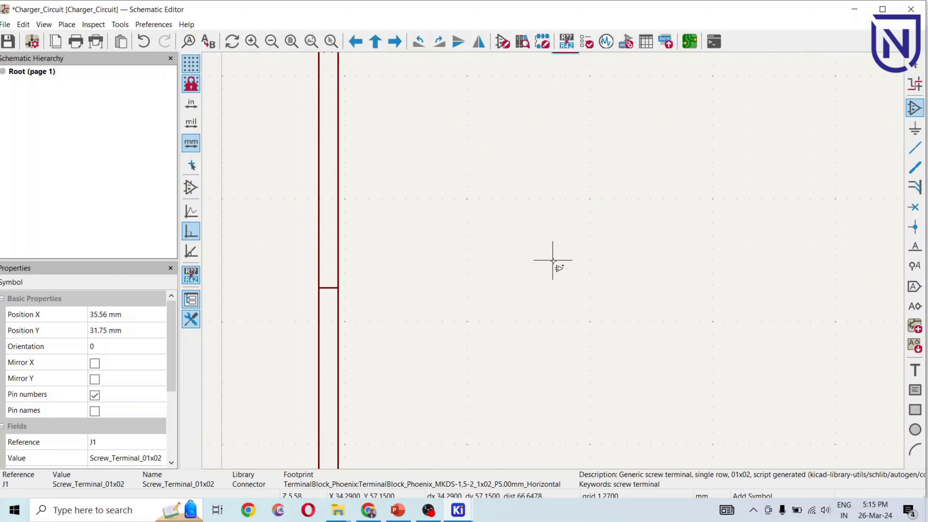
{"action": "scroll", "coordinate": [549, 263], "scroll_direction": "down", "scroll_amount": 2}
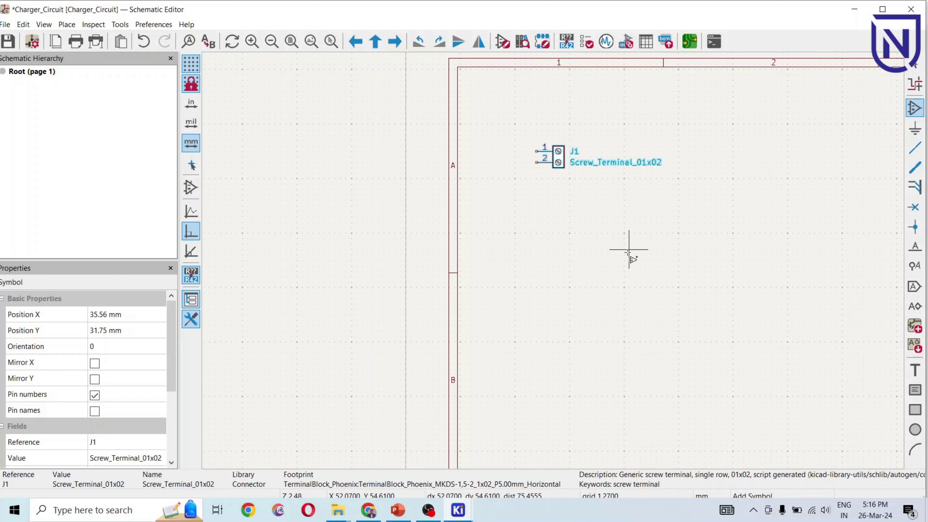
Start the Windows Magnifier, set its magnification to 200% and minimise its window.
{"action": "key", "text": "super+plus"}
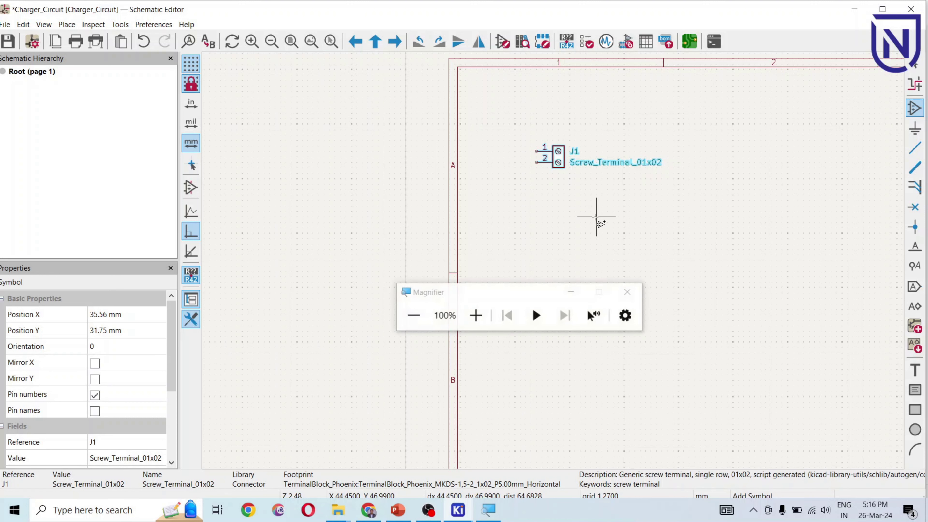
{"action": "left_click", "coordinate": [476, 316]}
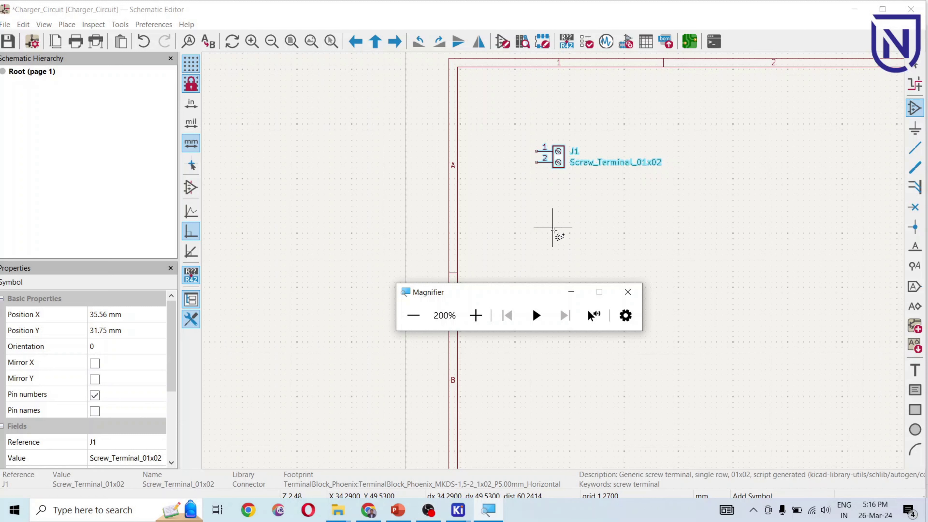
{"action": "left_click", "coordinate": [572, 291]}
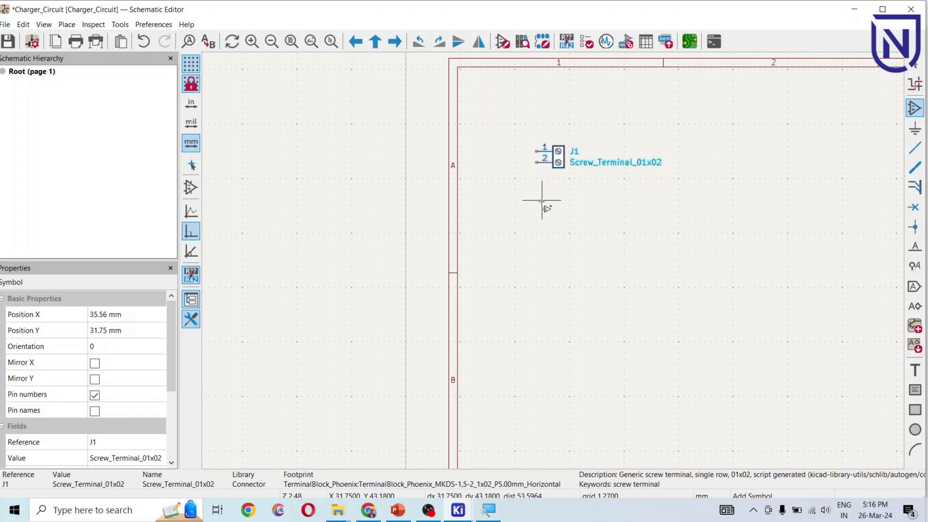
{"action": "left_click", "coordinate": [542, 233]}
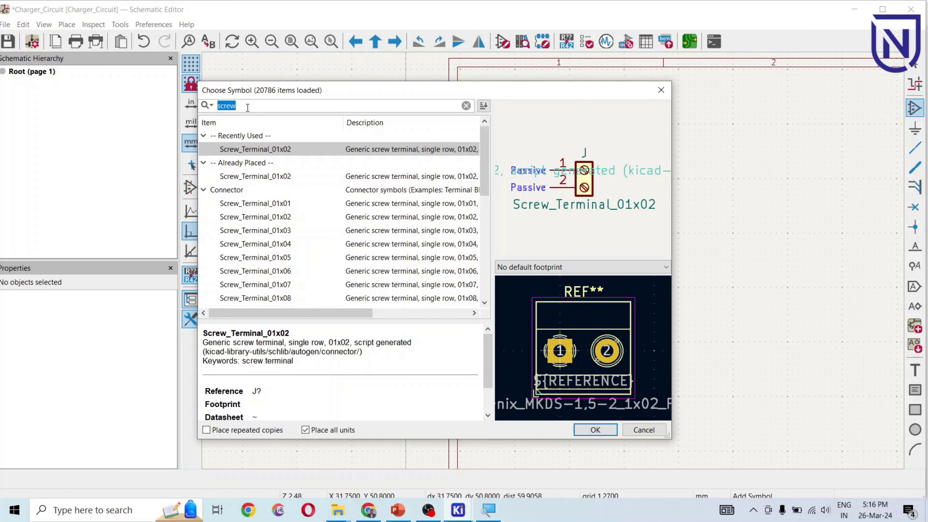
{"action": "left_click", "coordinate": [643, 429]}
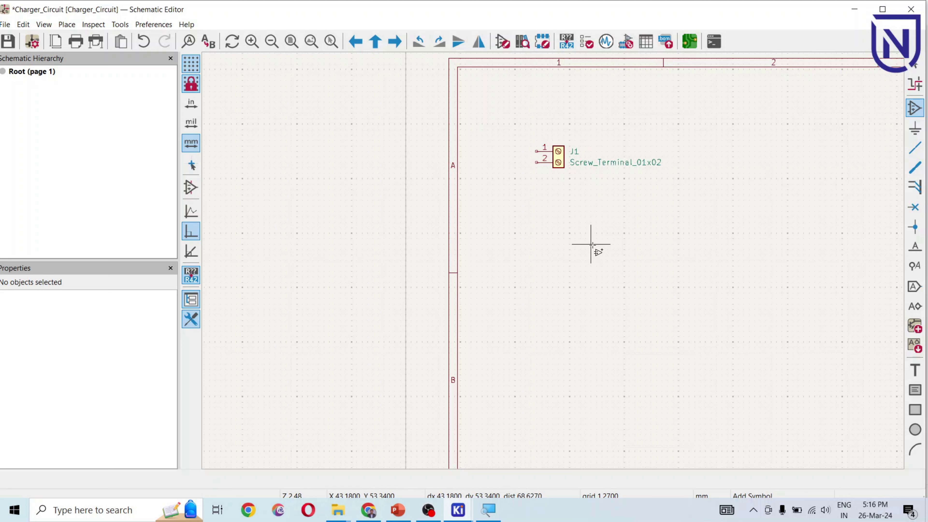
{"action": "key", "text": "Escape"}
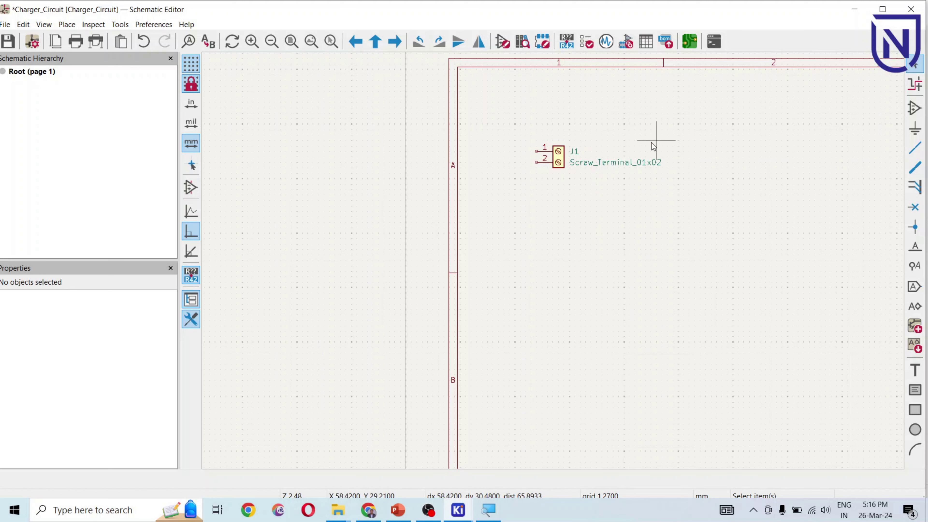
Place a second Screw_Terminal_01x02 rotated 180° at about X 130.8 mm, Y 33.0 mm, across from the first terminal.
{"action": "scroll", "coordinate": [658, 145], "scroll_direction": "down", "scroll_amount": 2}
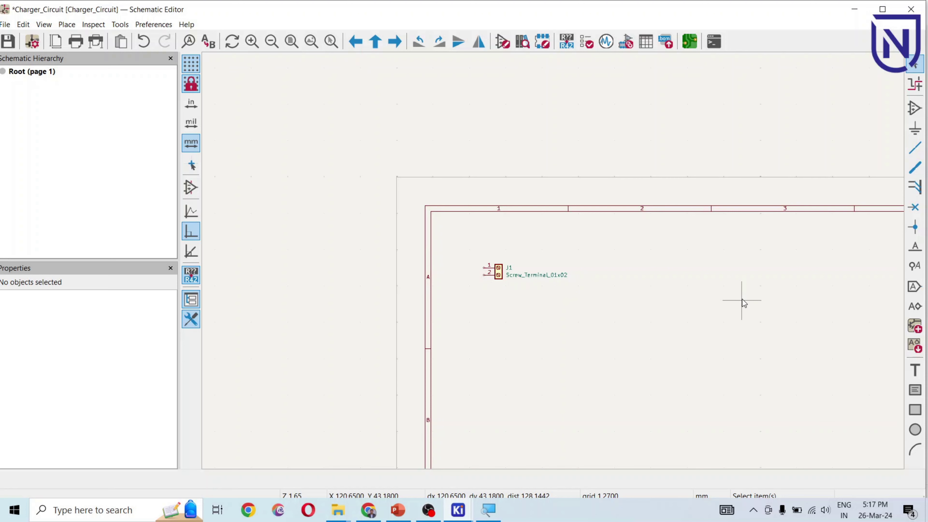
{"action": "left_click", "coordinate": [915, 108]}
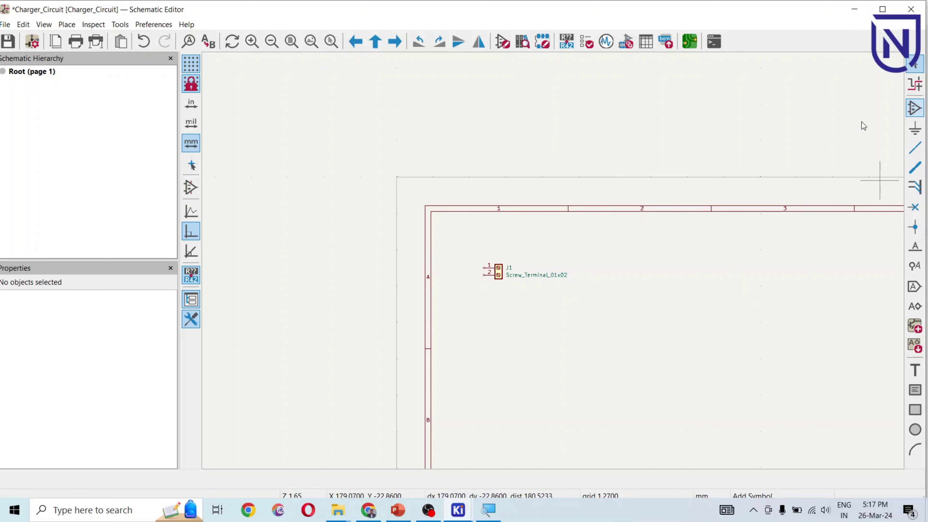
{"action": "left_click", "coordinate": [419, 299]}
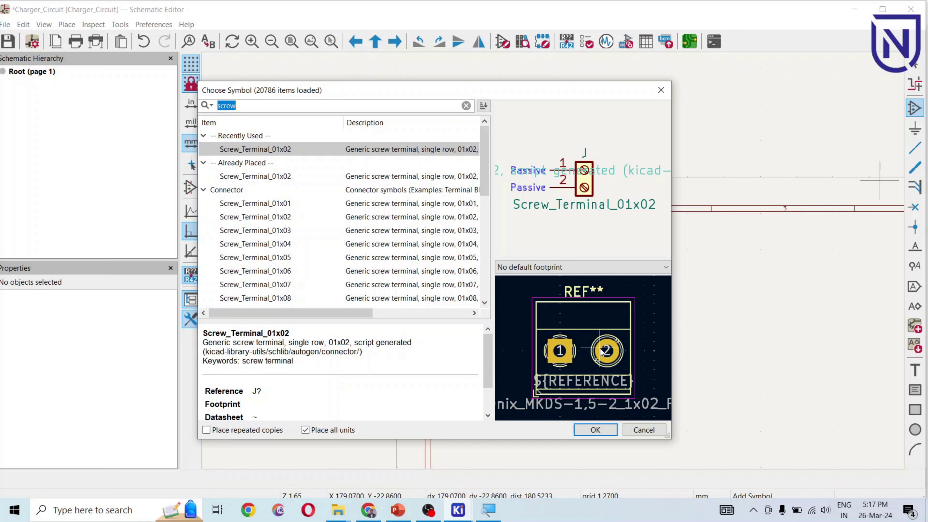
{"action": "left_click", "coordinate": [595, 429]}
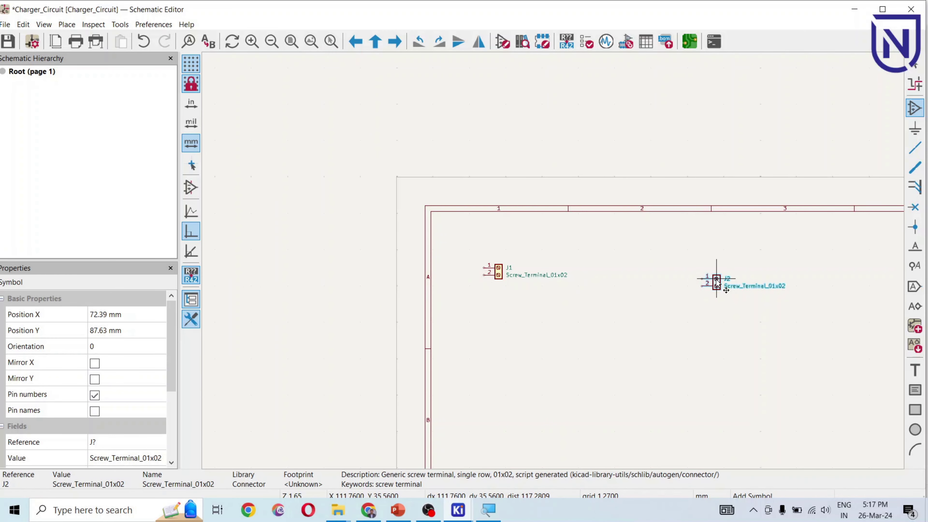
{"action": "key", "text": "r"}
{"action": "key", "text": "r"}
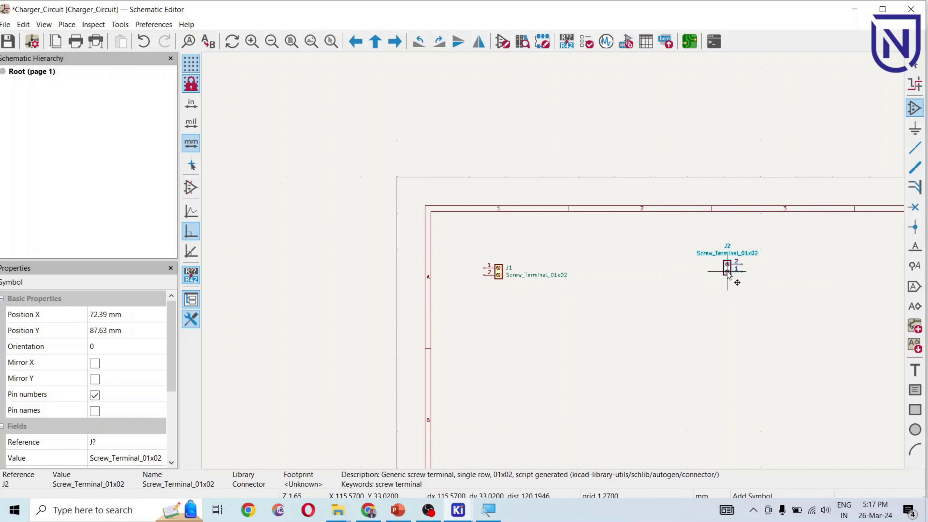
{"action": "left_click", "coordinate": [771, 271]}
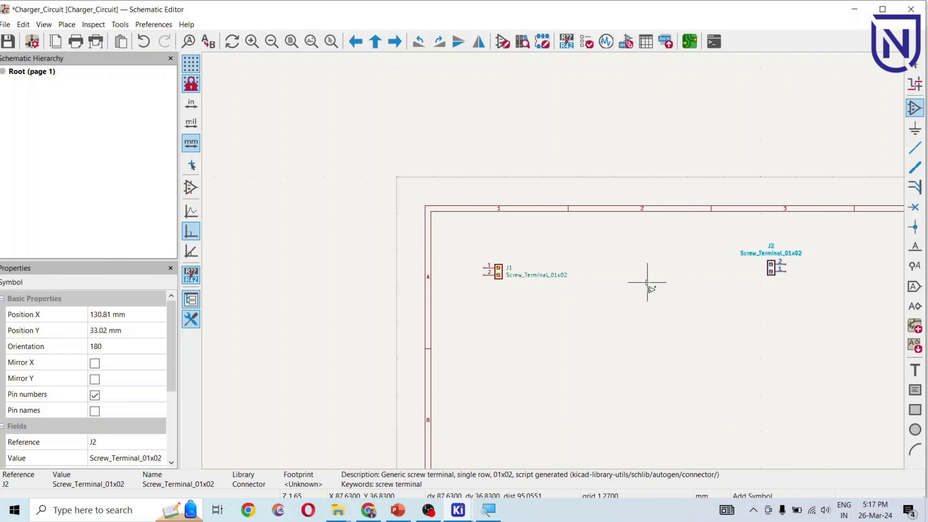
{"action": "key", "text": "Escape"}
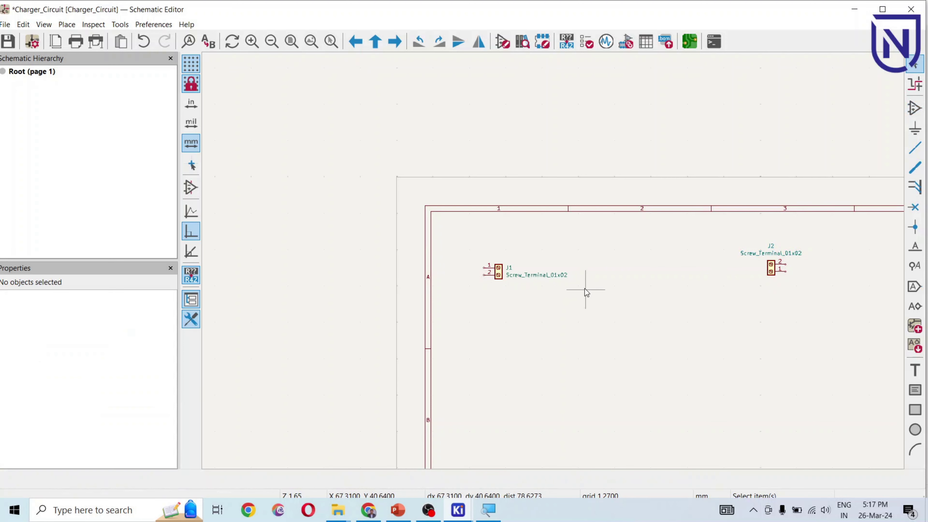
Inspect the references, values and pin orientation of the two placed screw terminals up close.
{"action": "scroll", "coordinate": [510, 274], "scroll_direction": "up", "scroll_amount": 8}
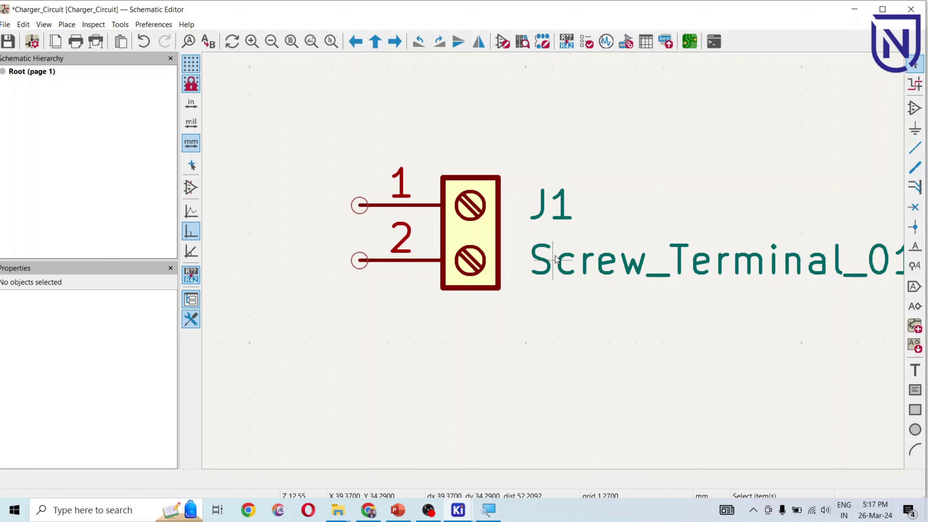
{"action": "scroll", "coordinate": [554, 263], "scroll_direction": "down", "scroll_amount": 1}
{"action": "scroll", "coordinate": [556, 260], "scroll_direction": "down", "scroll_amount": 2}
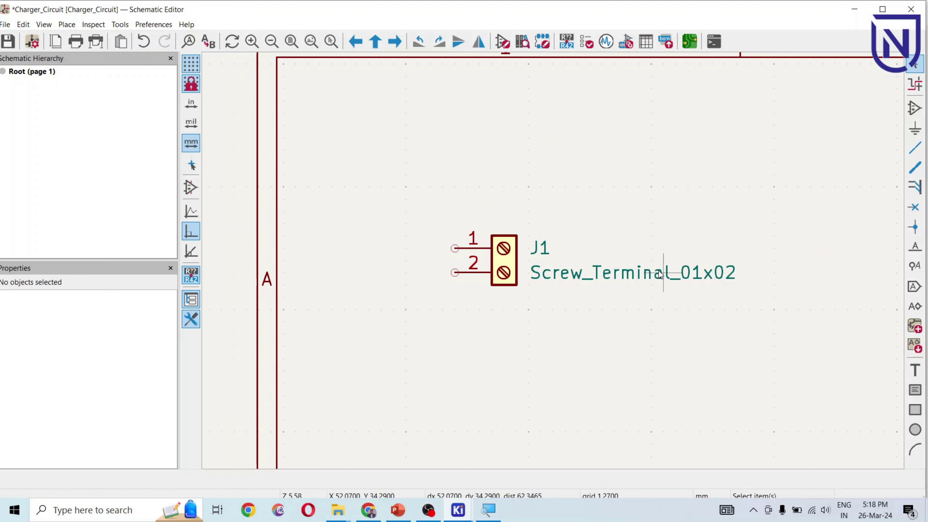
{"action": "scroll", "coordinate": [552, 263], "scroll_direction": "down", "scroll_amount": 3}
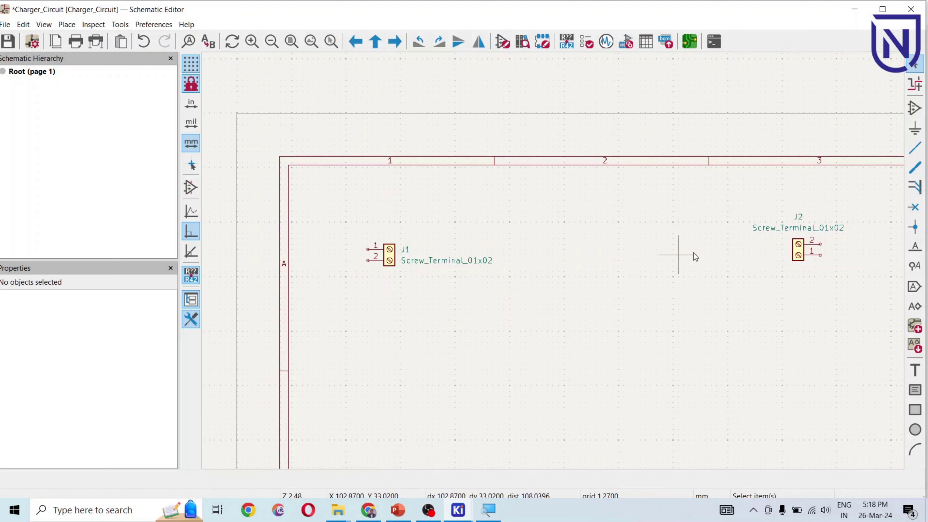
{"action": "scroll", "coordinate": [837, 235], "scroll_direction": "up", "scroll_amount": 3}
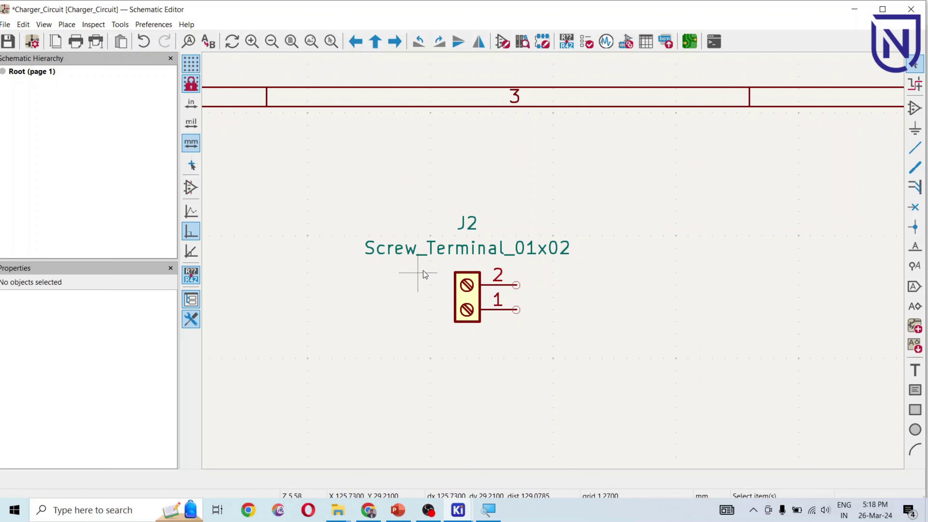
{"action": "scroll", "coordinate": [516, 265], "scroll_direction": "down", "scroll_amount": 3}
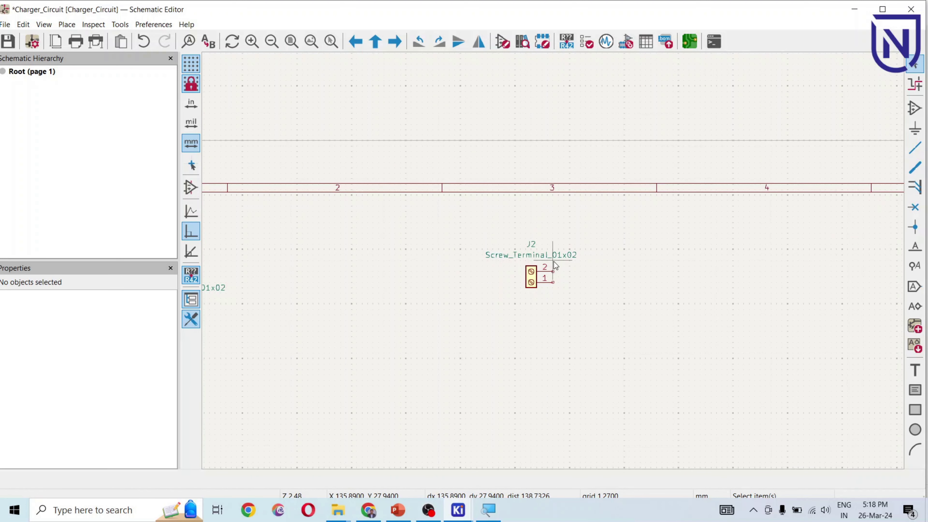
{"action": "scroll", "coordinate": [554, 261], "scroll_direction": "down", "scroll_amount": 3}
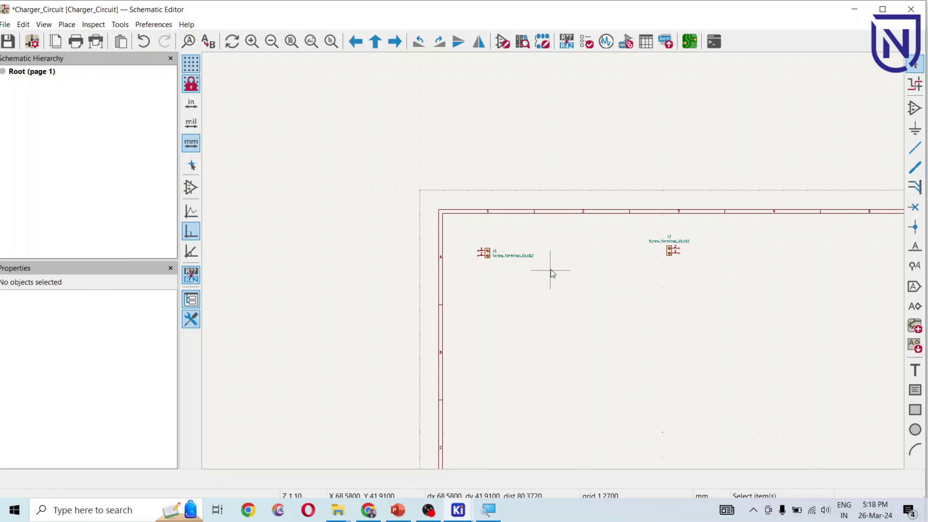
Switch to Chrome to view the DB107 bridge rectifier search results, and return to the Schematic Editor.
{"action": "left_click", "coordinate": [370, 510]}
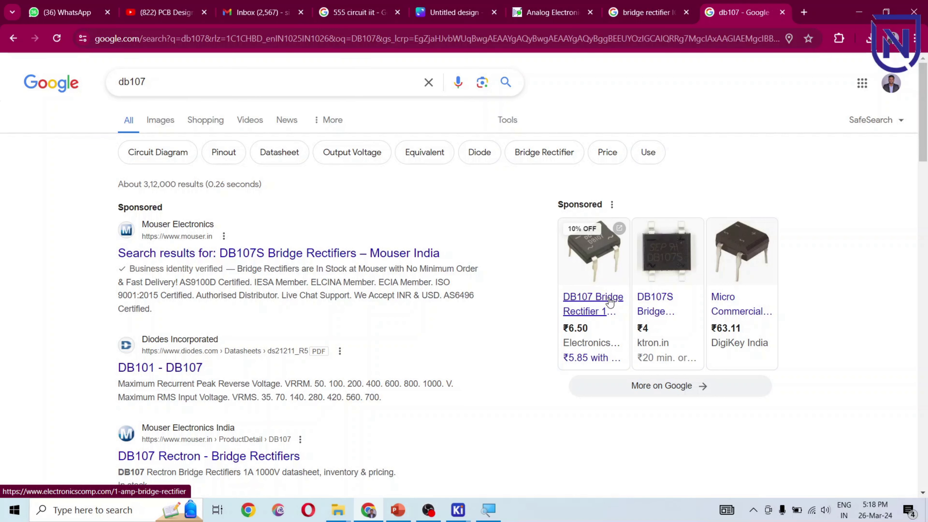
{"action": "mouse_move", "coordinate": [609, 317]}
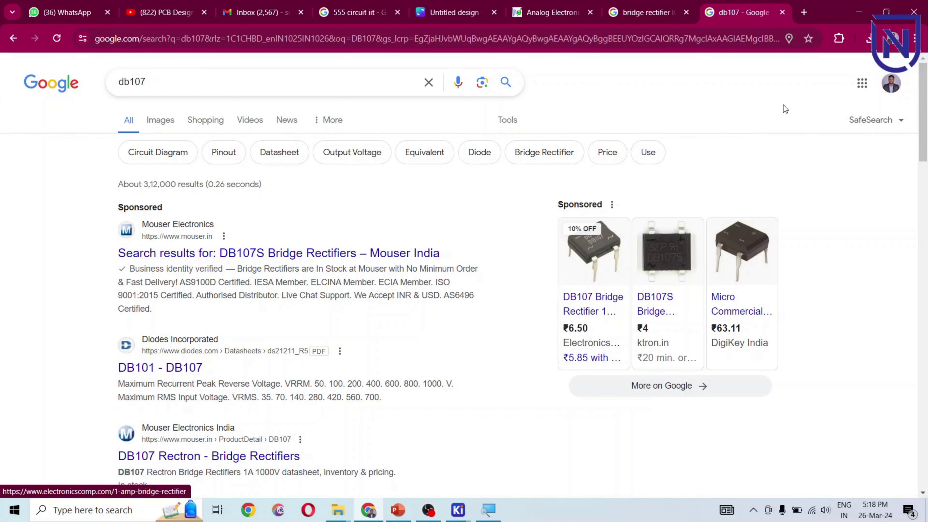
{"action": "left_click", "coordinate": [857, 13]}
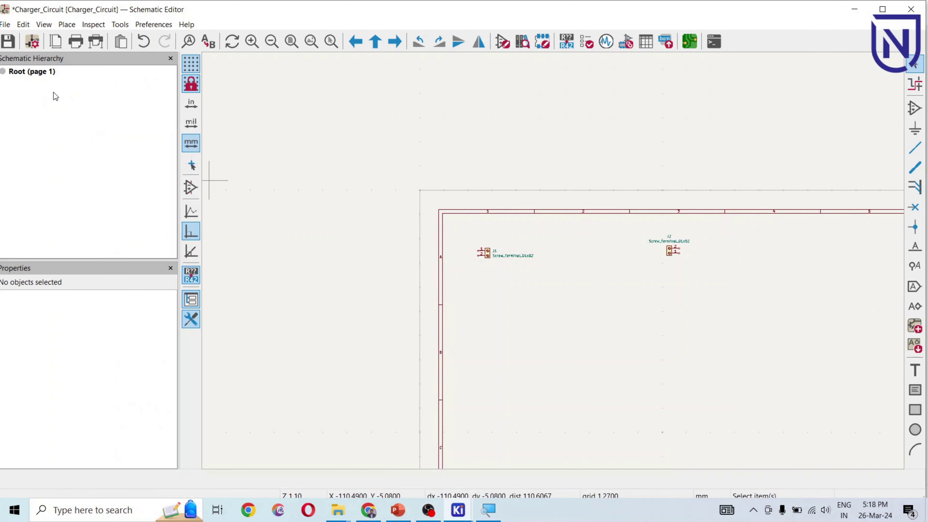
Find the DB107 bridge rectifier symbol and place it between the two screw terminals, at about X 82.6 mm, Y 33.0 mm.
{"action": "key", "text": "a"}
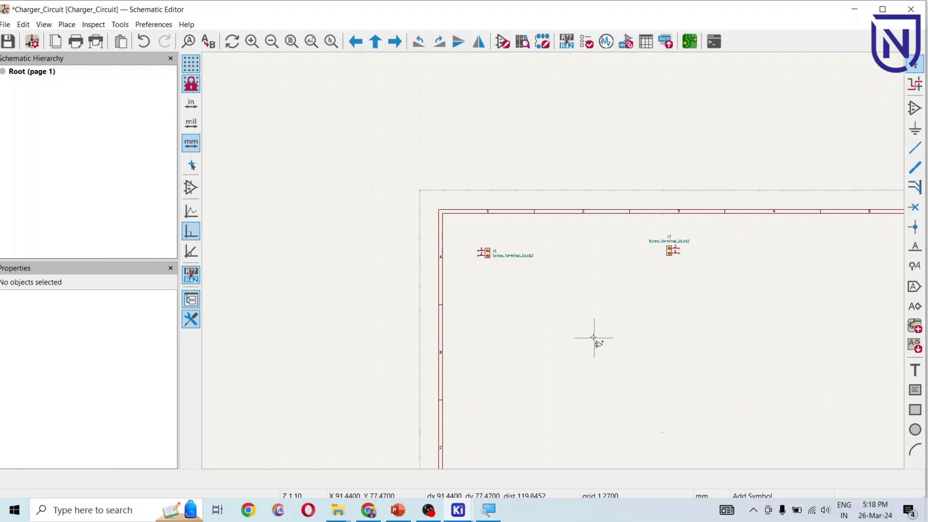
{"action": "left_click", "coordinate": [594, 338]}
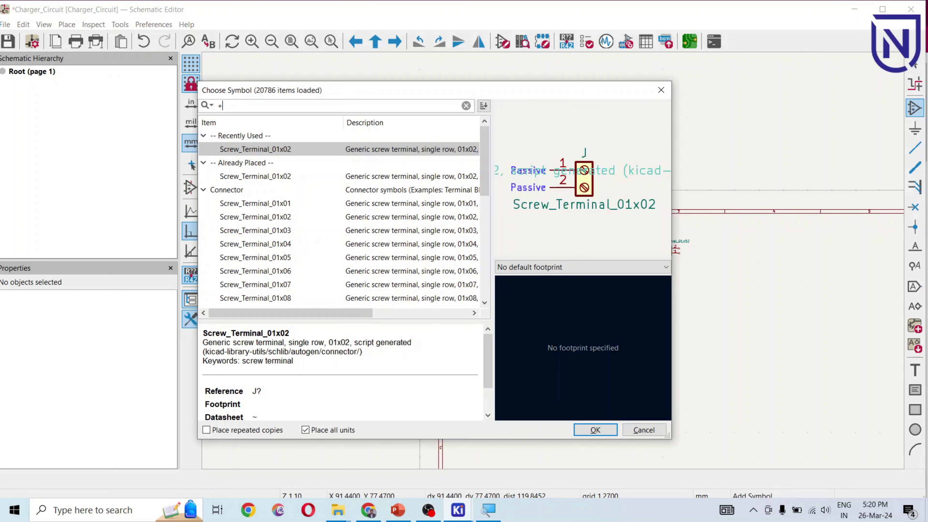
{"action": "type", "text": "+"}
{"action": "key", "text": "BackSpace"}
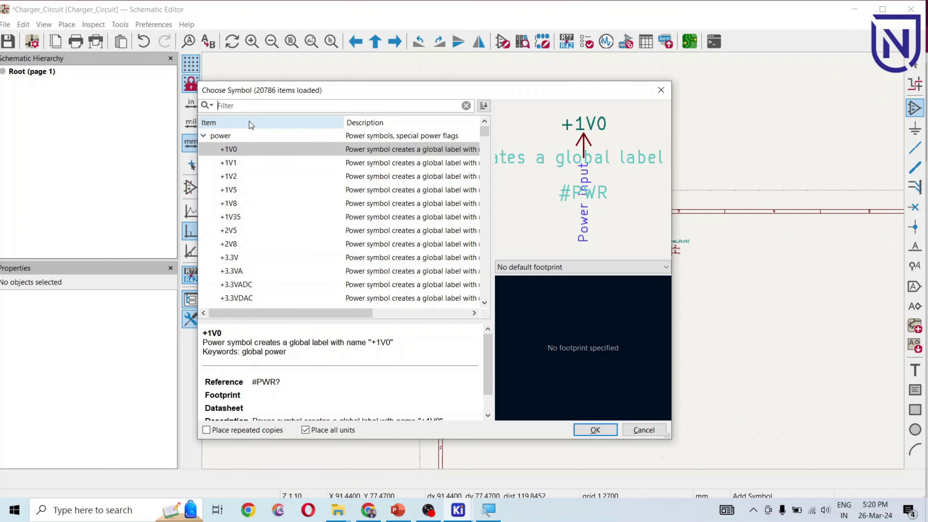
{"action": "type", "text": "DB"}
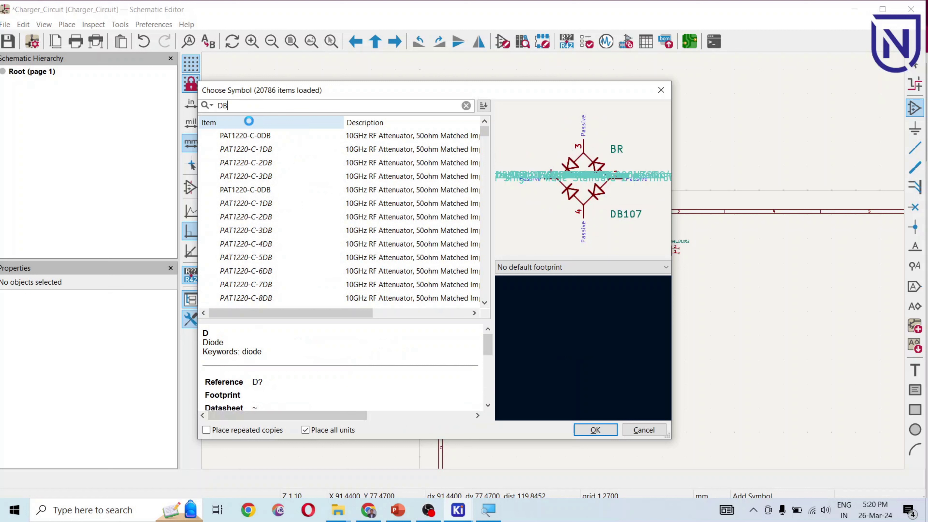
{"action": "type", "text": "107"}
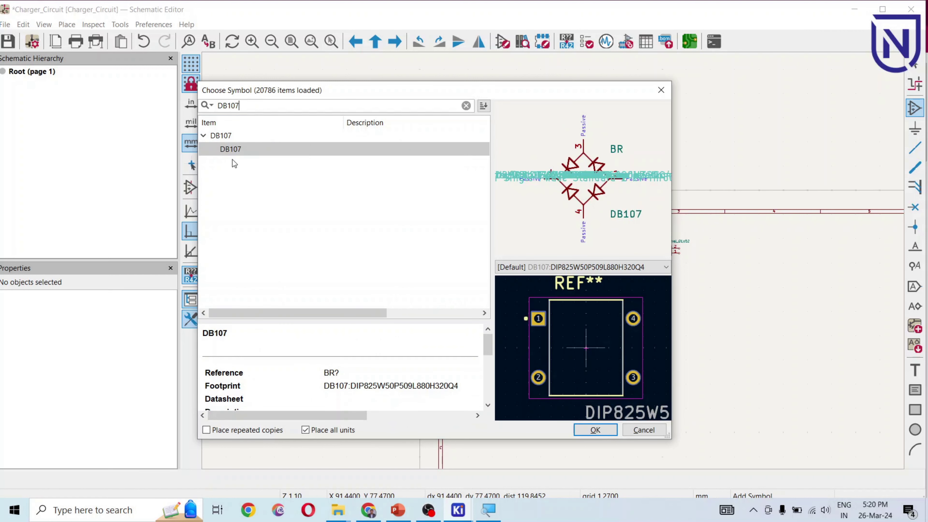
{"action": "left_click", "coordinate": [232, 152]}
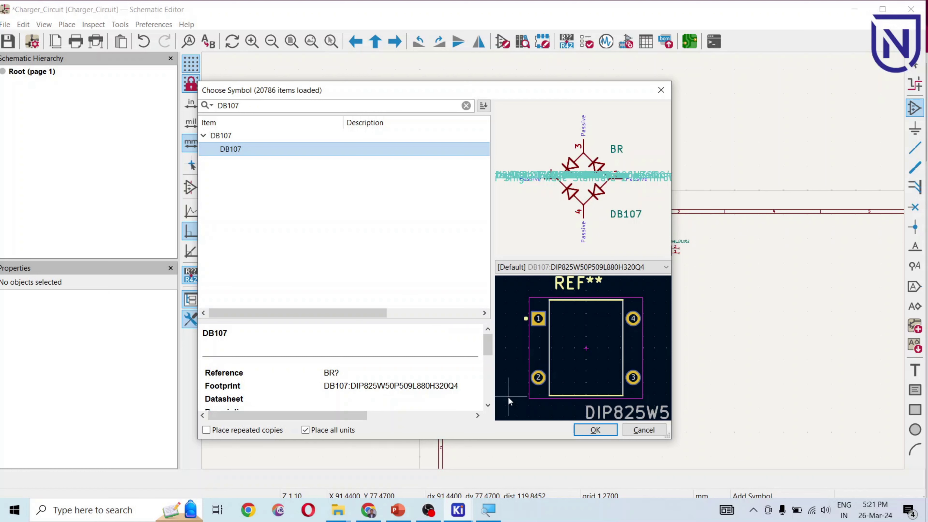
{"action": "left_click", "coordinate": [594, 430]}
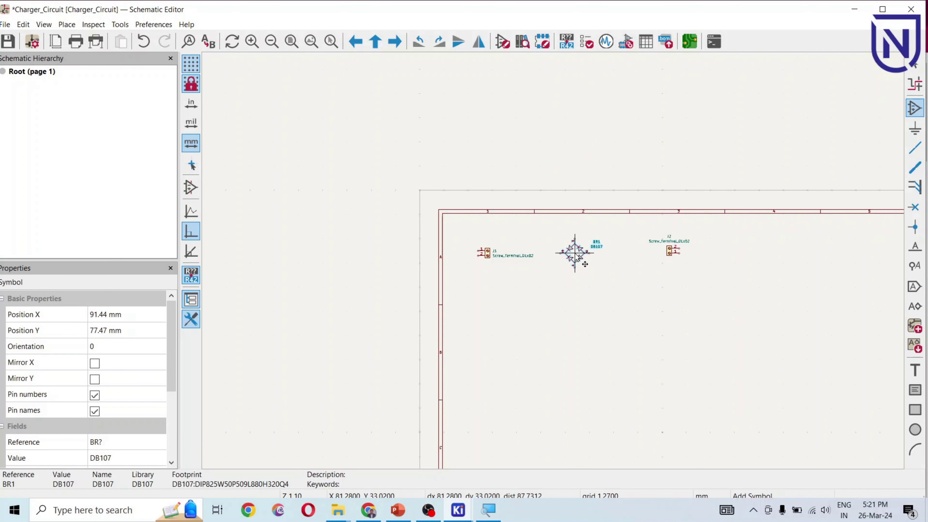
{"action": "left_click", "coordinate": [577, 252]}
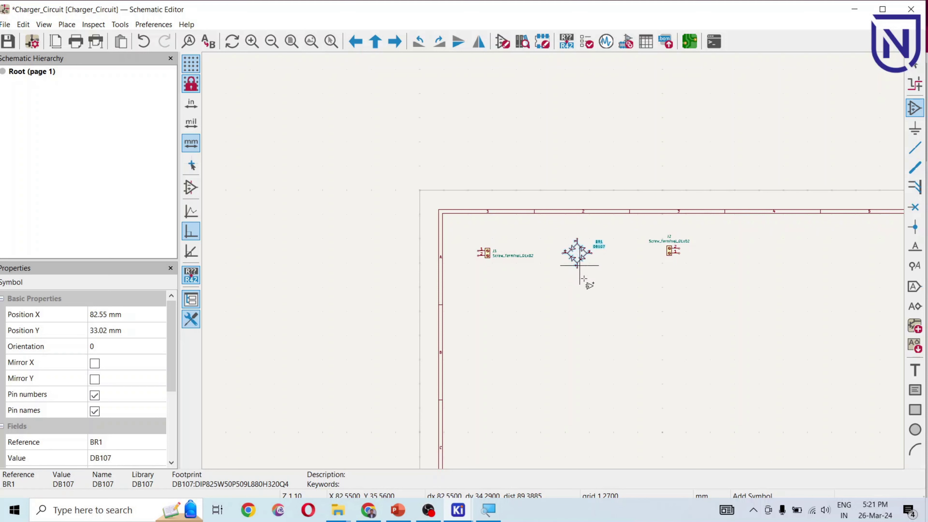
Start adding another symbol, filter the library for "cap" and select C_Polarized.
{"action": "left_click", "coordinate": [594, 326]}
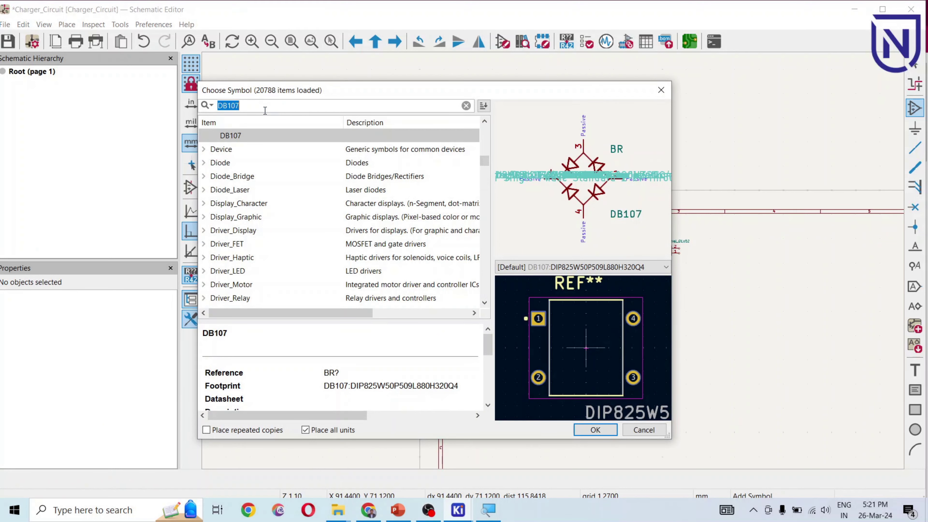
{"action": "type", "text": "capacito"}
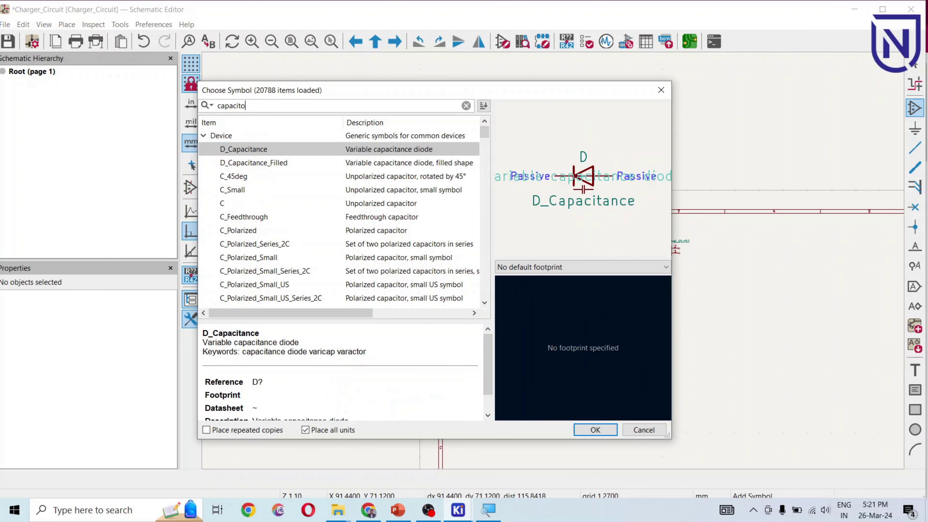
{"action": "key", "text": "BackSpace"}
{"action": "key", "text": "BackSpace"}
{"action": "key", "text": "BackSpace"}
{"action": "key", "text": "BackSpace"}
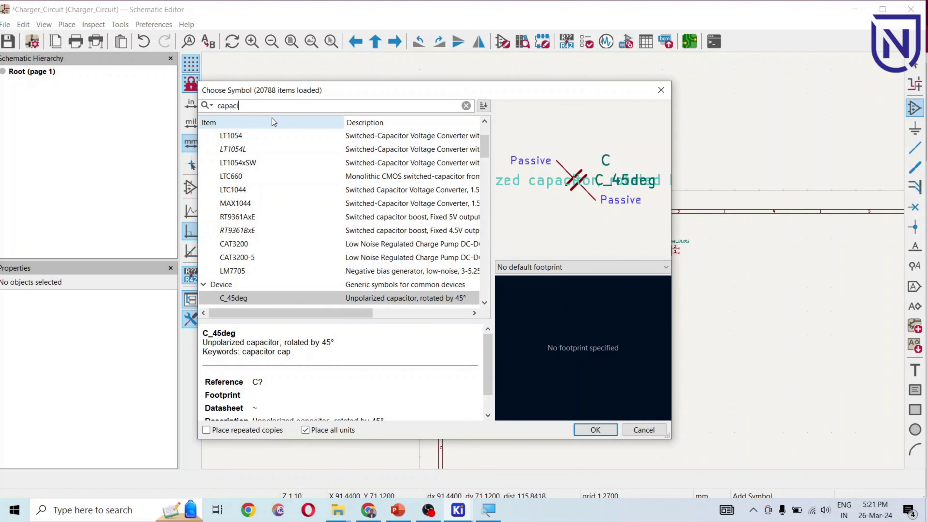
{"action": "key", "text": "BackSpace"}
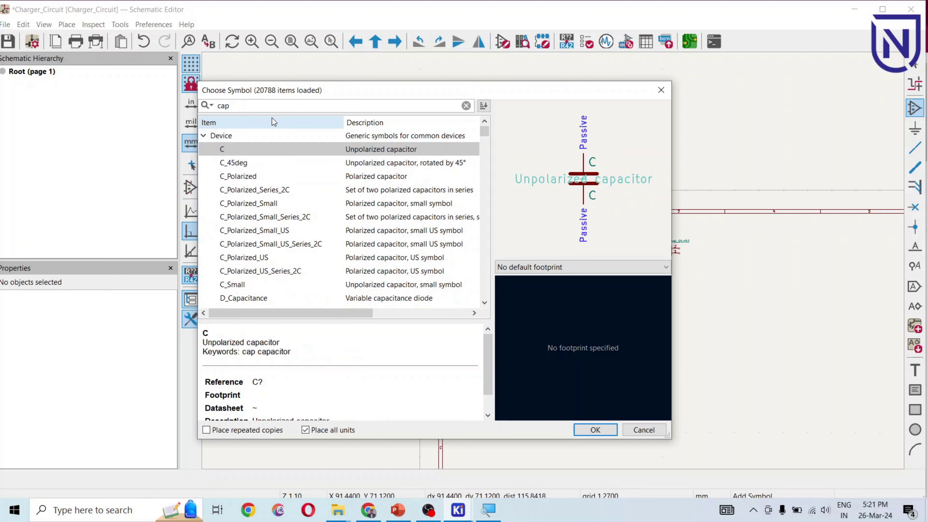
{"action": "left_click", "coordinate": [247, 179]}
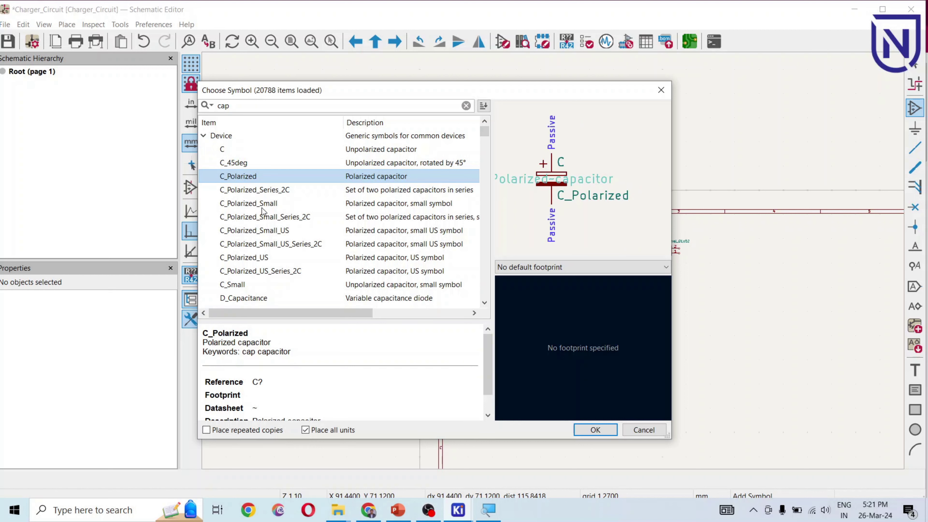
Try the Capacitor_SMD CP_Elec_3x5.3 and Capacitor_THT CP_Axial_L10.0mm_D4.5mm_P15.00mm_Horizontal footprints for C_Polarized.
{"action": "left_click", "coordinate": [638, 267]}
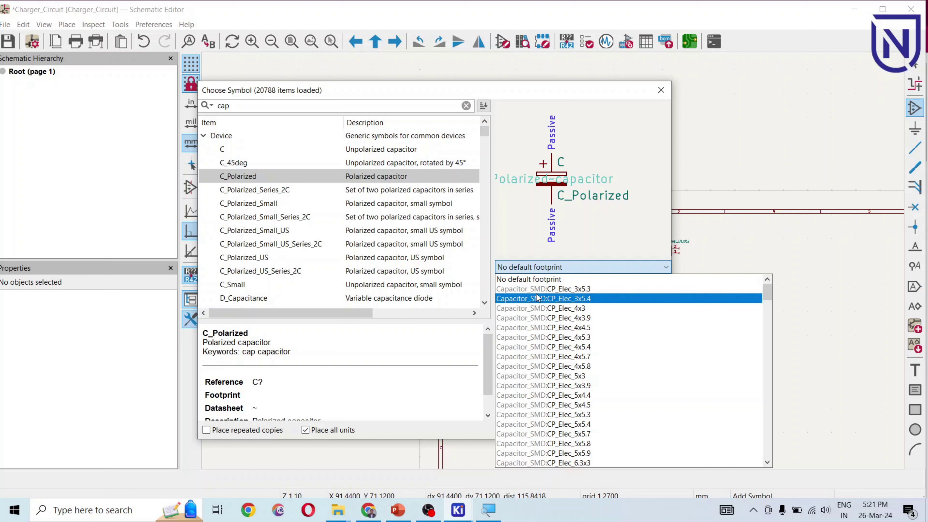
{"action": "left_click", "coordinate": [528, 289]}
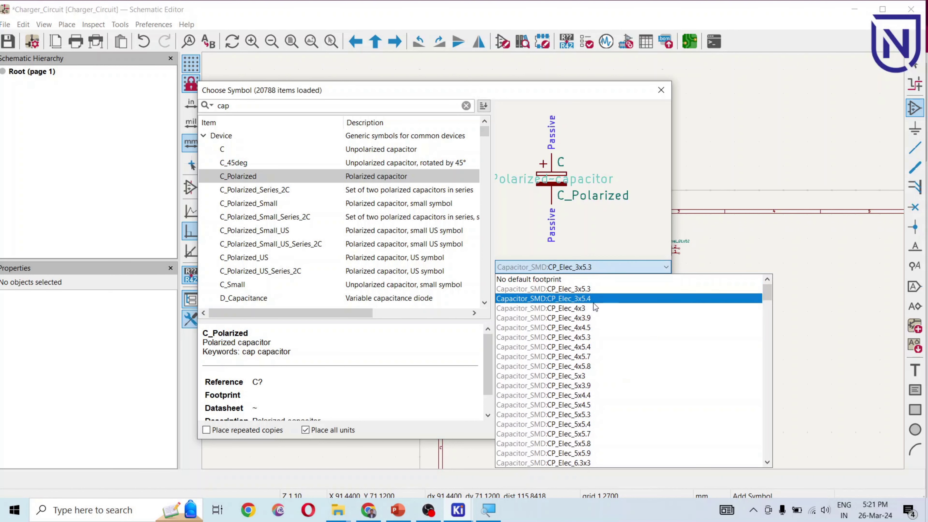
{"action": "scroll", "coordinate": [577, 406], "scroll_direction": "down", "scroll_amount": 3}
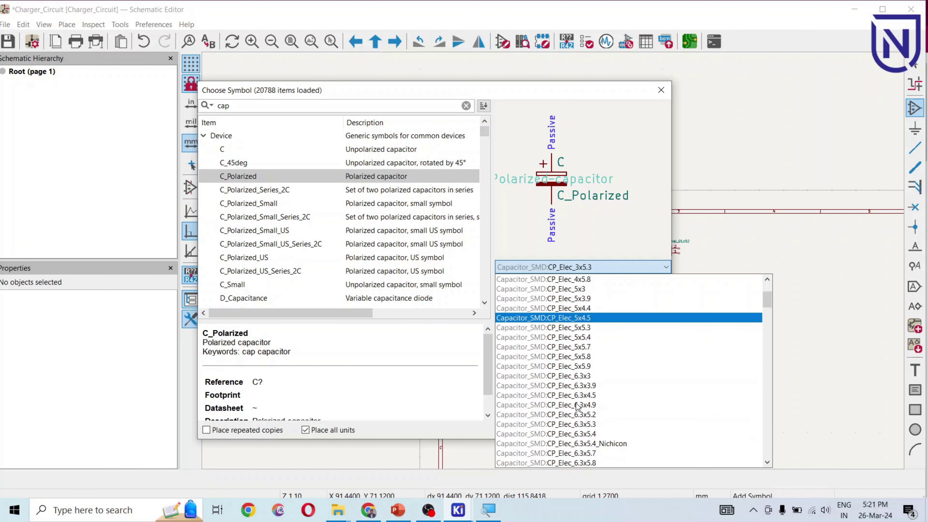
{"action": "scroll", "coordinate": [575, 407], "scroll_direction": "down", "scroll_amount": 10}
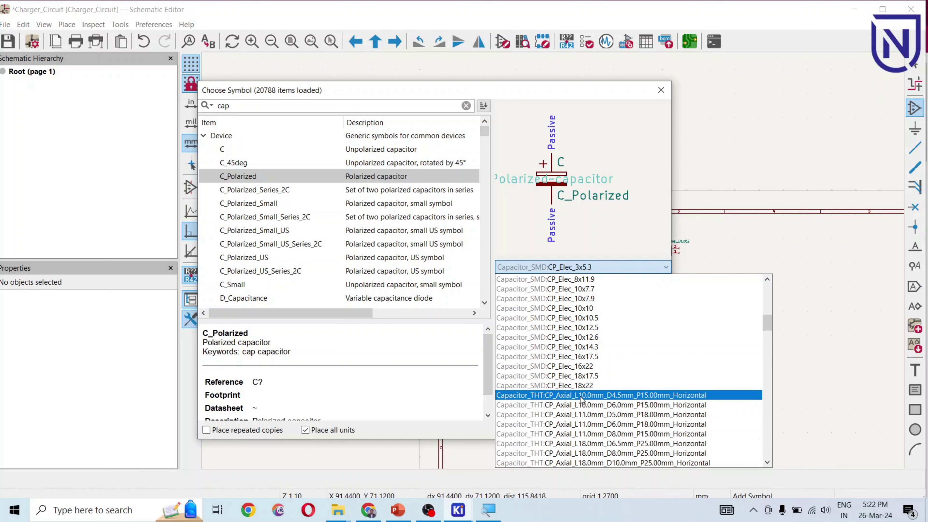
{"action": "scroll", "coordinate": [530, 340], "scroll_direction": "down", "scroll_amount": 2}
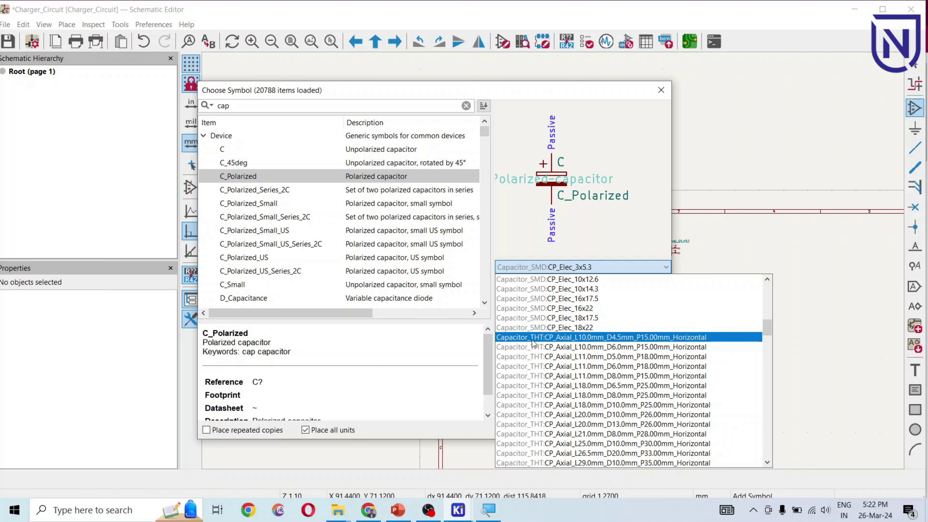
{"action": "scroll", "coordinate": [533, 339], "scroll_direction": "down", "scroll_amount": 14}
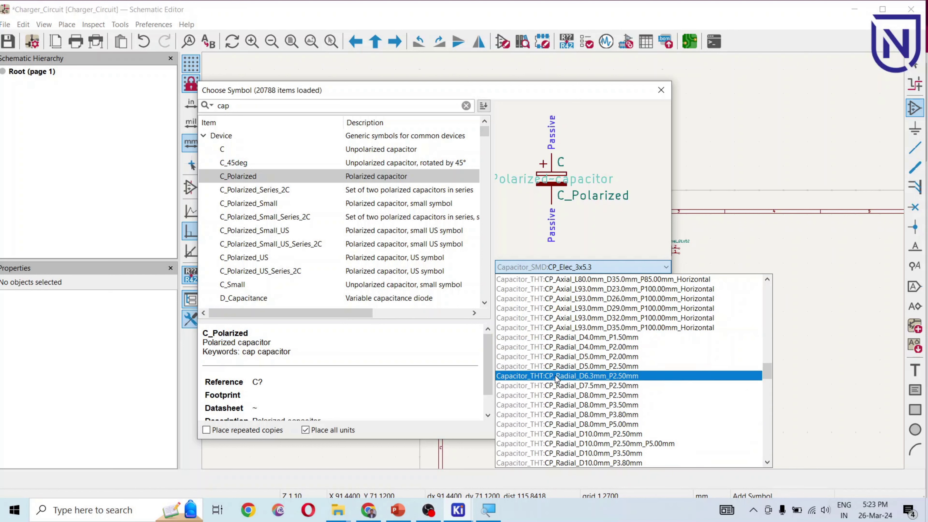
{"action": "scroll", "coordinate": [556, 376], "scroll_direction": "up", "scroll_amount": 10}
{"action": "scroll", "coordinate": [555, 384], "scroll_direction": "up", "scroll_amount": 5}
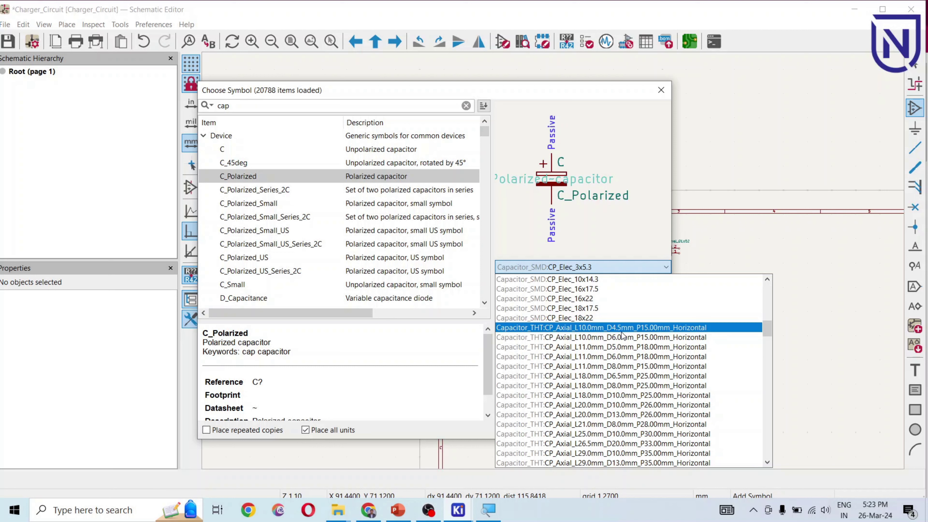
{"action": "left_click", "coordinate": [587, 328]}
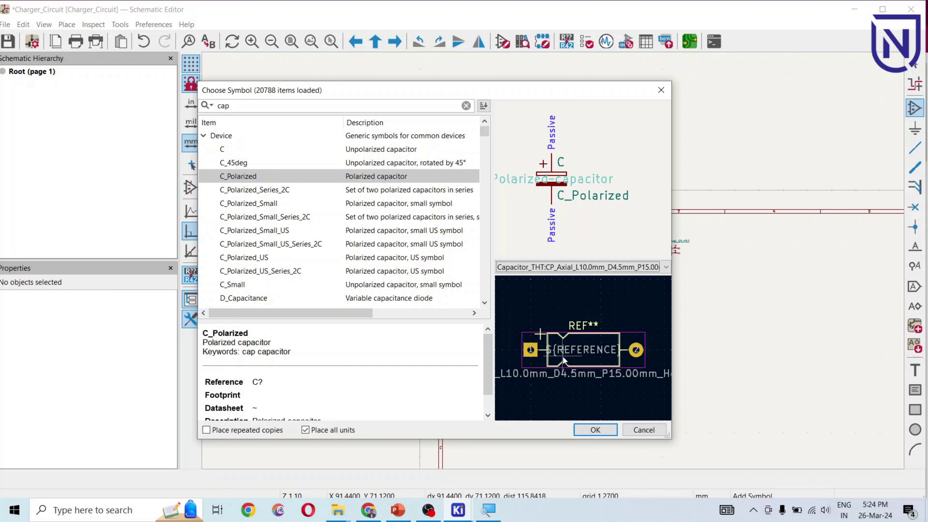
Assign the Capacitor_THT CP_Radial_D6.3mm_P2.50mm footprint to C_Polarized and place the capacitor just below and to the left of the bridge rectifier.
{"action": "left_click", "coordinate": [660, 271]}
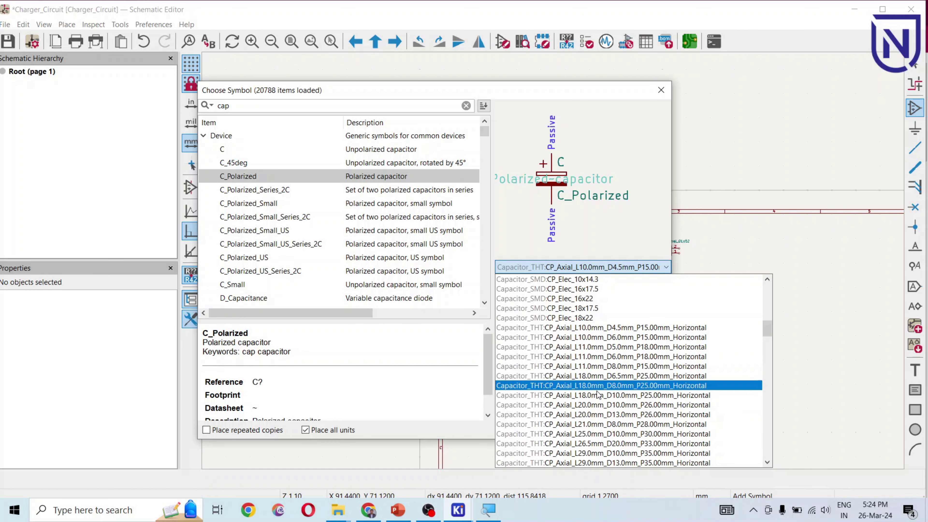
{"action": "scroll", "coordinate": [592, 405], "scroll_direction": "down", "scroll_amount": 5}
{"action": "scroll", "coordinate": [592, 405], "scroll_direction": "down", "scroll_amount": 8}
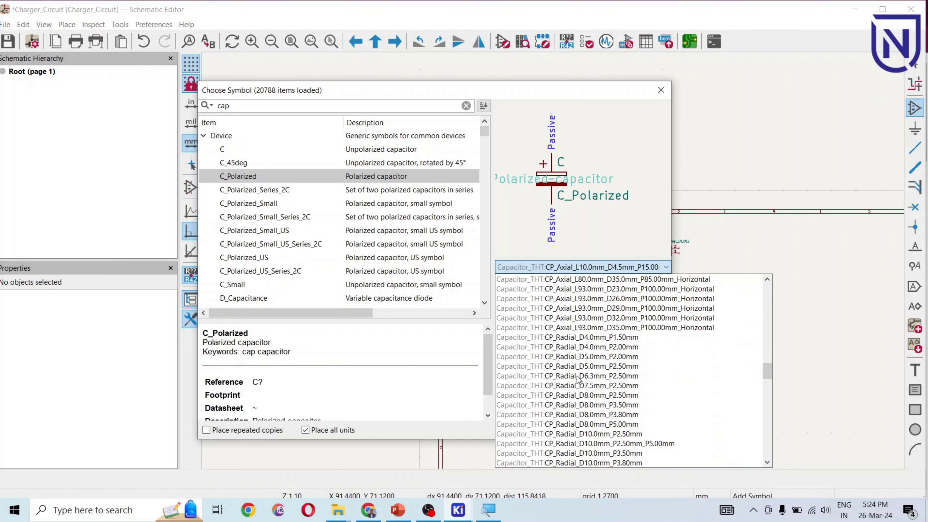
{"action": "left_click", "coordinate": [565, 338]}
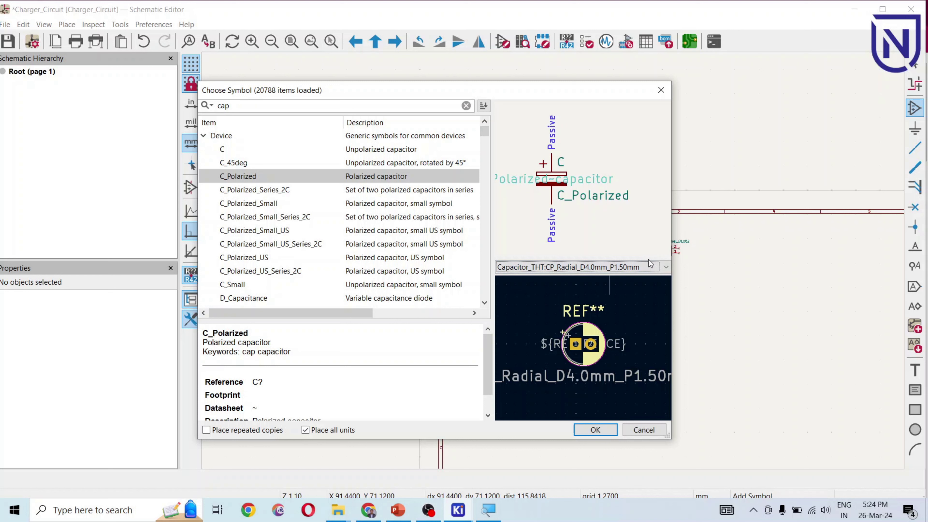
{"action": "left_click", "coordinate": [649, 265]}
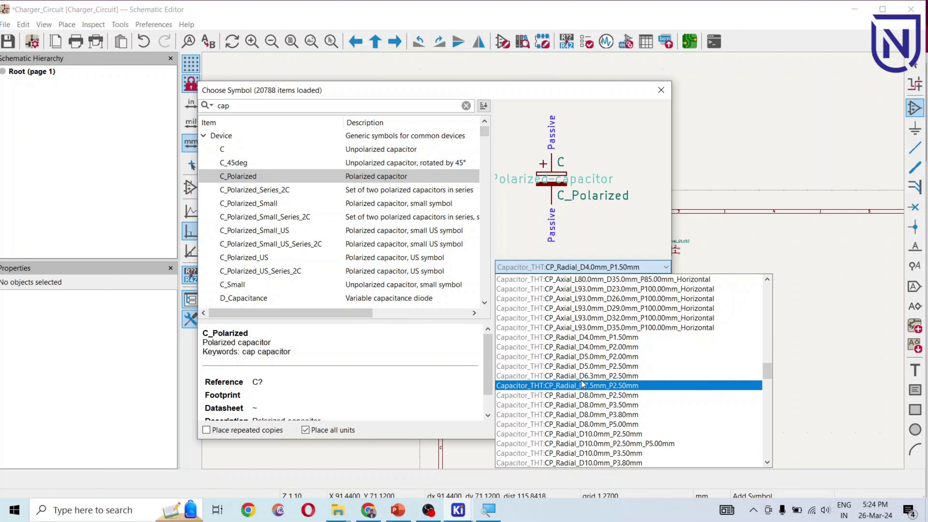
{"action": "left_click", "coordinate": [554, 377]}
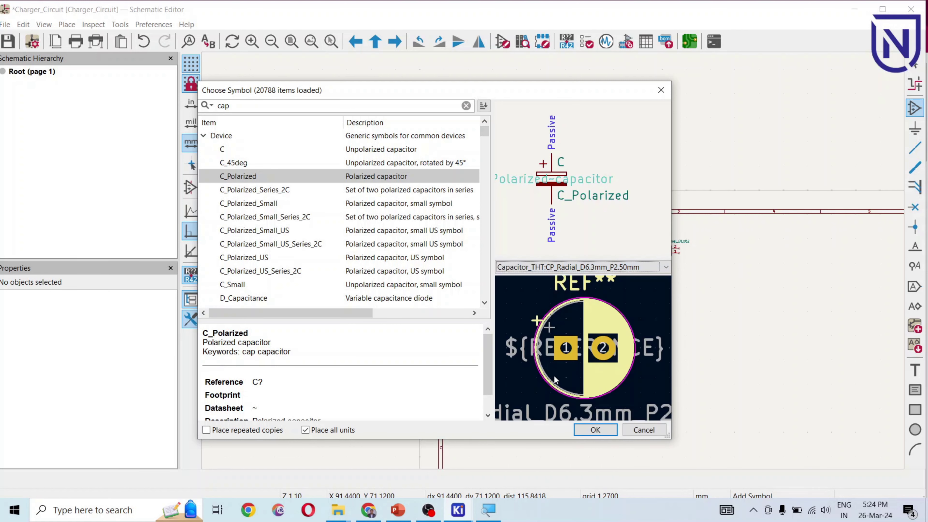
{"action": "left_click", "coordinate": [594, 432]}
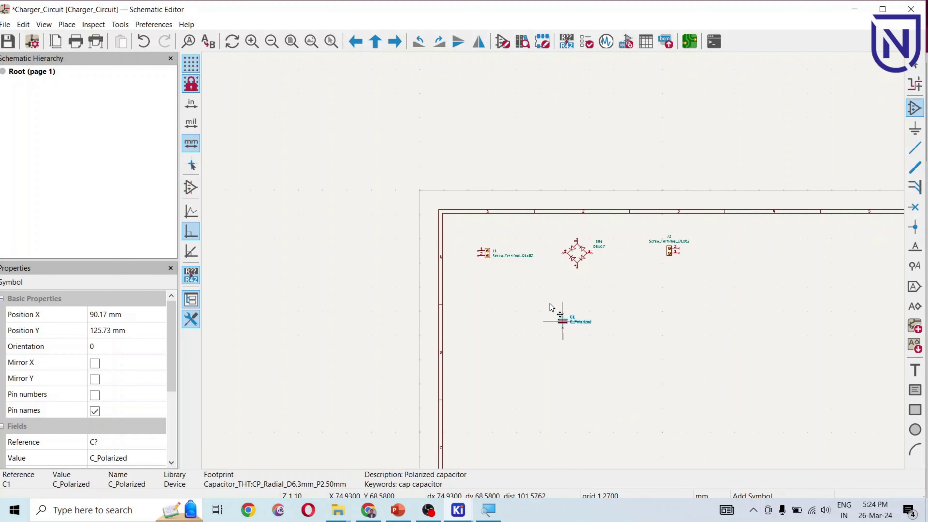
{"action": "left_click", "coordinate": [546, 291]}
Place a second C_Polarized symbol with no default footprint beside the first, at about X 105.41 mm, Y 48.26 mm.
{"action": "left_click", "coordinate": [625, 294]}
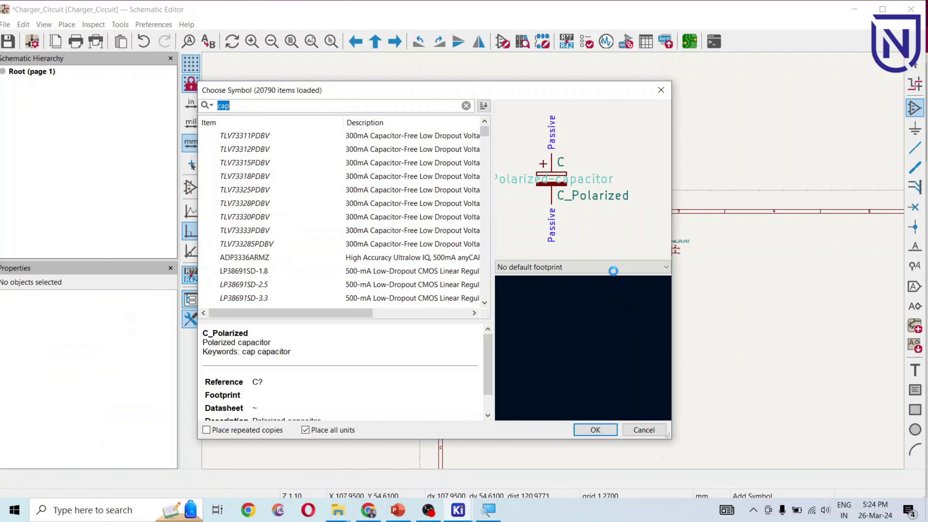
{"action": "left_click", "coordinate": [595, 430]}
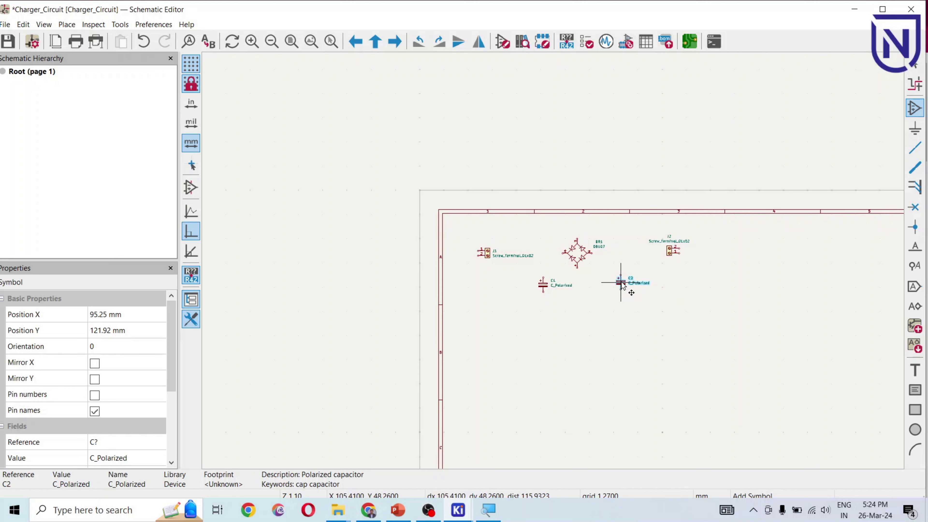
{"action": "left_click", "coordinate": [622, 284]}
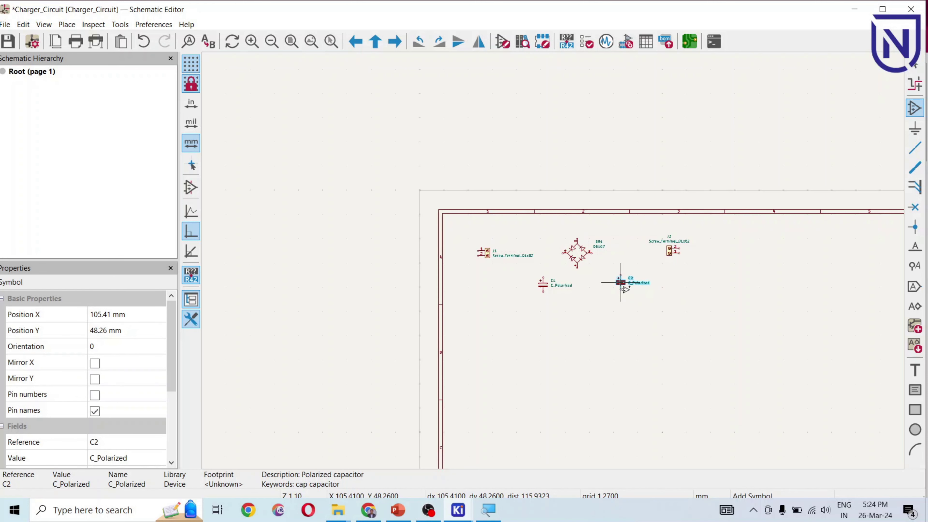
Start adding another symbol, filter the library for "7805" and select L7805 from Regulator_Linear.
{"action": "scroll", "coordinate": [622, 284], "scroll_direction": "up", "scroll_amount": 5}
{"action": "scroll", "coordinate": [553, 261], "scroll_direction": "down", "scroll_amount": 4}
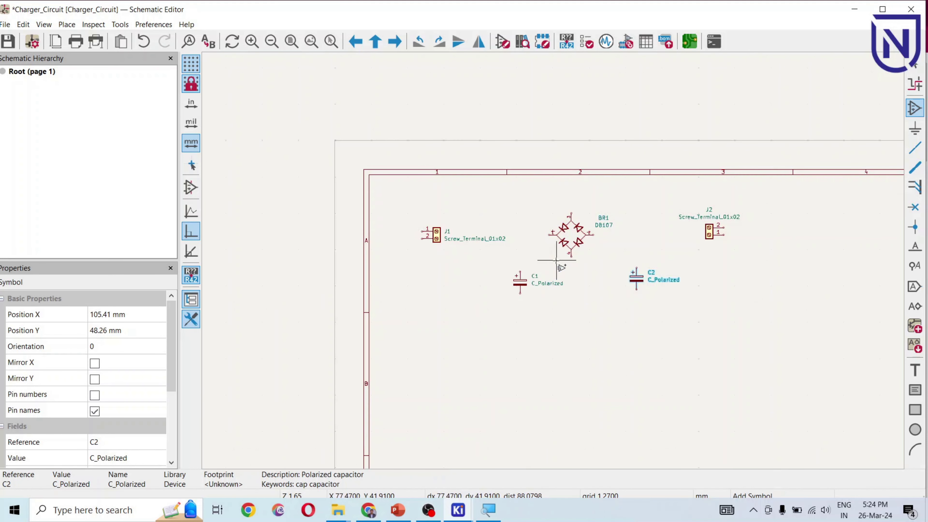
{"action": "scroll", "coordinate": [519, 263], "scroll_direction": "up", "scroll_amount": 3}
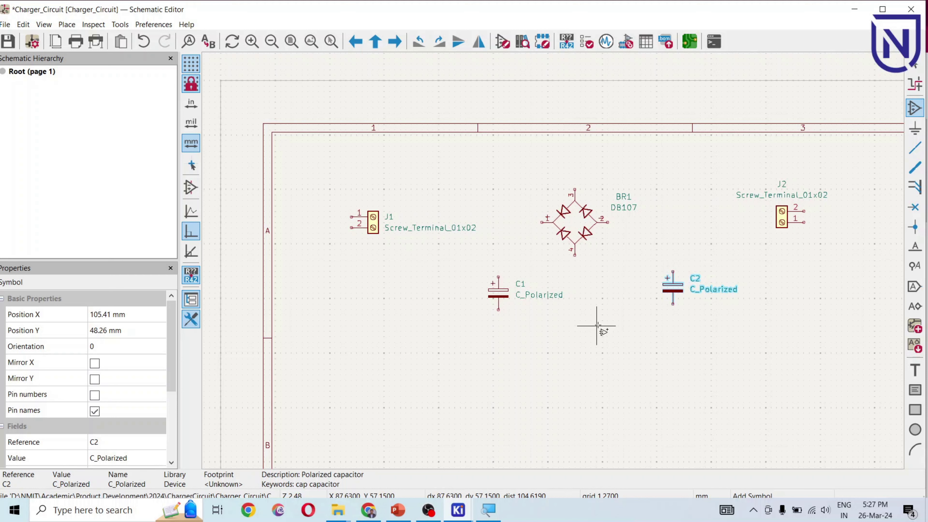
{"action": "left_click", "coordinate": [600, 308]}
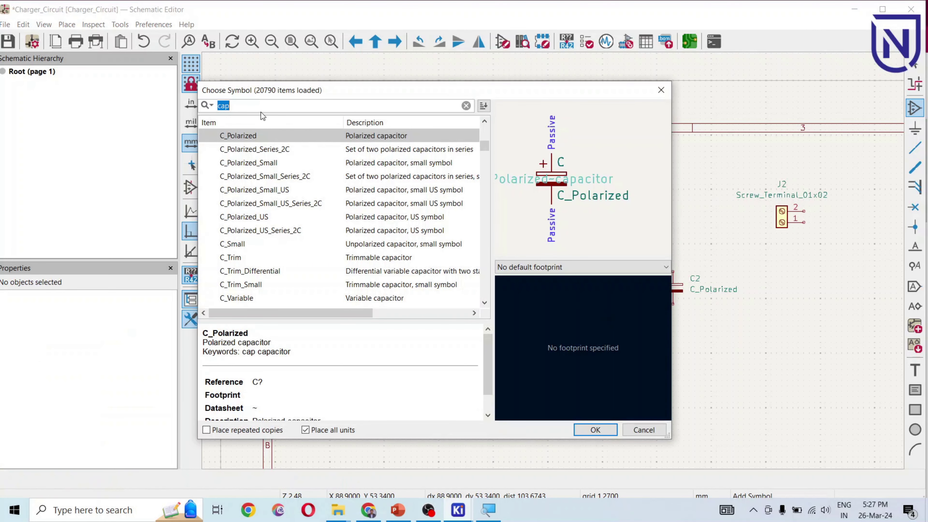
{"action": "type", "text": "7805"}
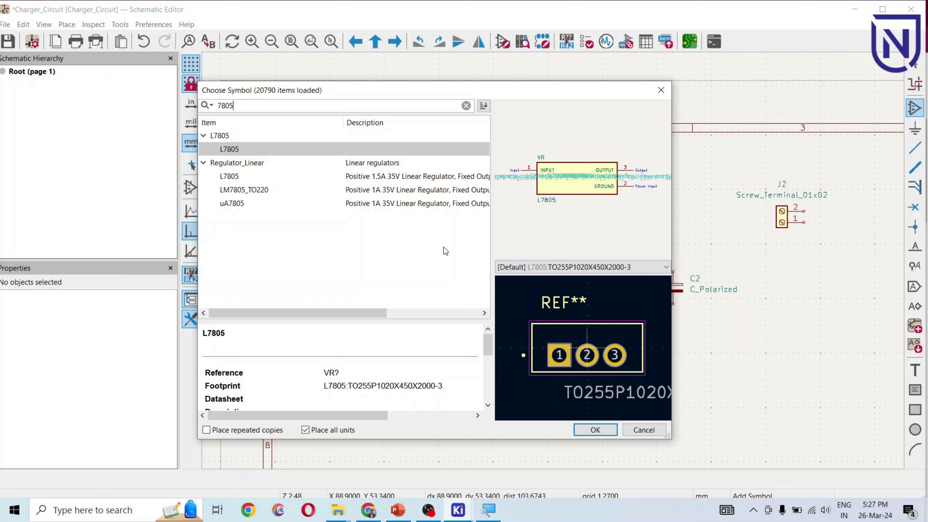
{"action": "left_click", "coordinate": [230, 176]}
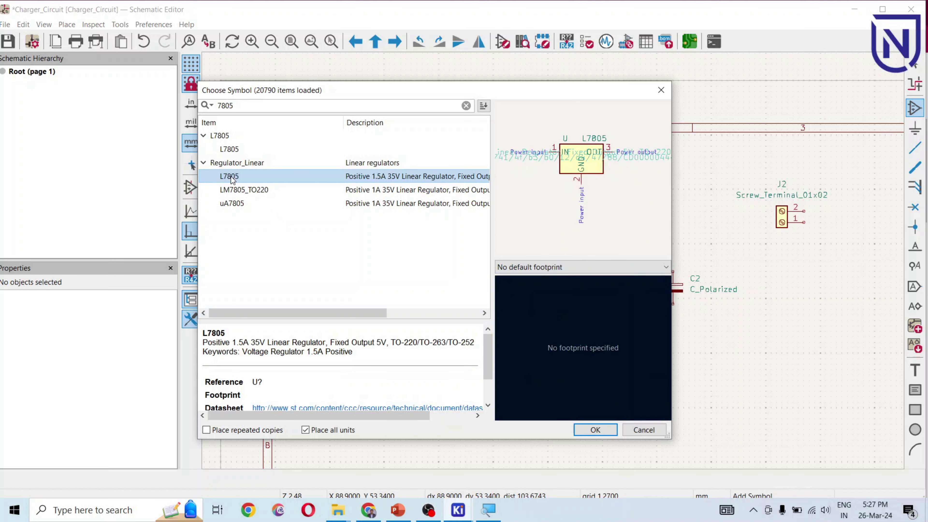
Assign the TO-220-3_Vertical footprint to the L7805 and place it between the bridge rectifier and J2, at about X 107.95 mm, Y 25.4 mm.
{"action": "left_click", "coordinate": [566, 269]}
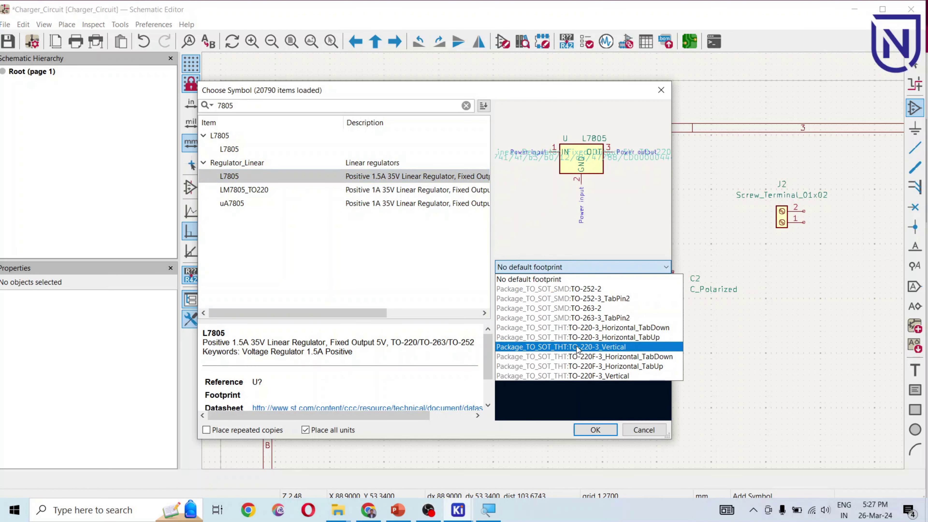
{"action": "left_click", "coordinate": [577, 337]}
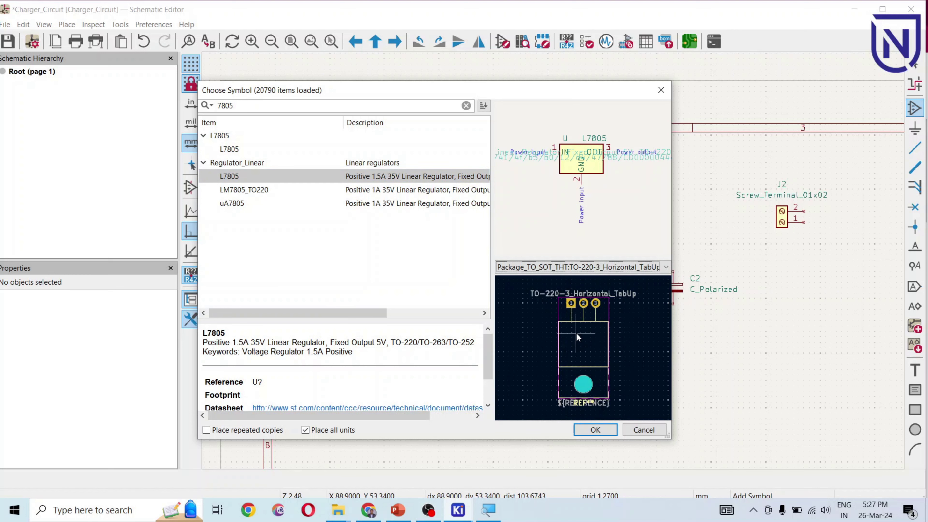
{"action": "left_click", "coordinate": [600, 267]}
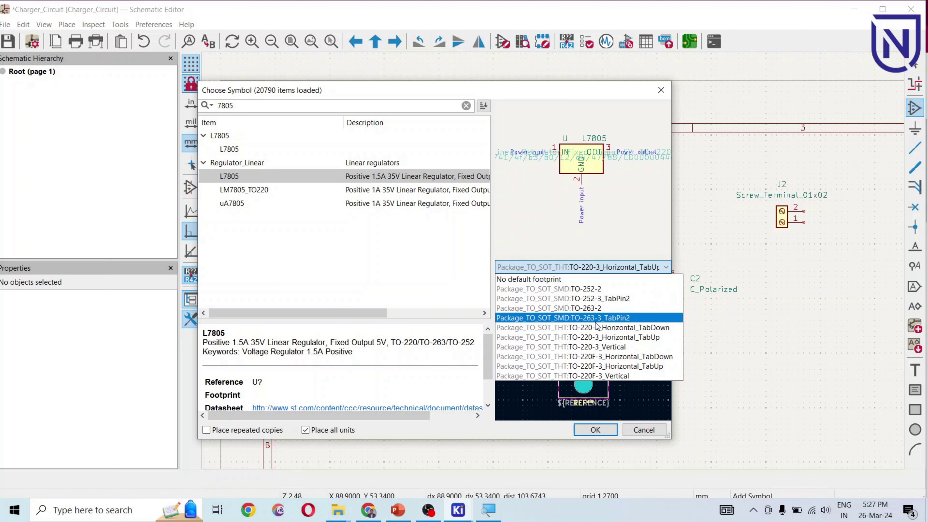
{"action": "left_click", "coordinate": [600, 347]}
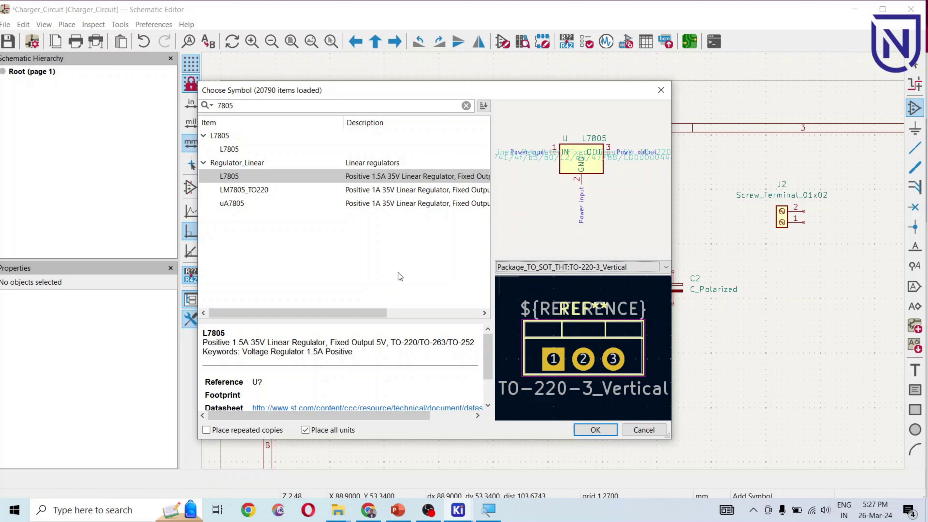
{"action": "left_click", "coordinate": [595, 430]}
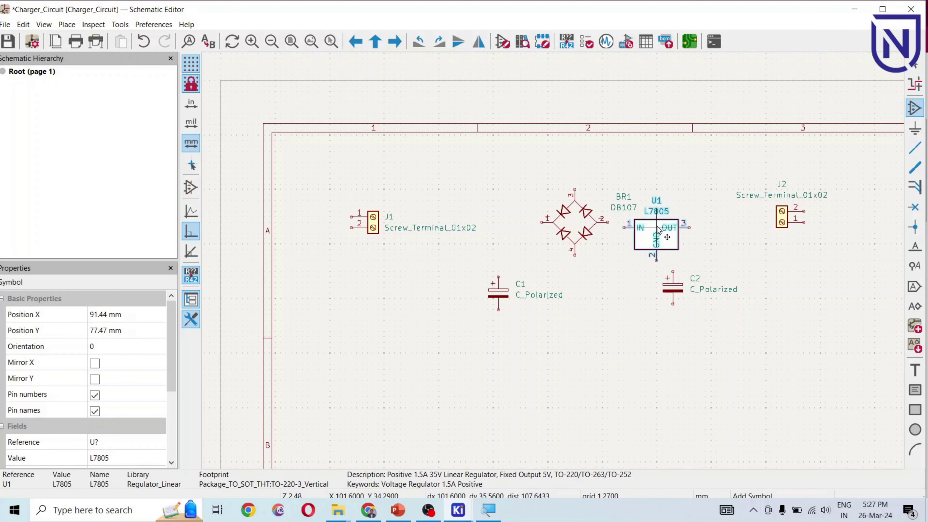
{"action": "left_click", "coordinate": [683, 194]}
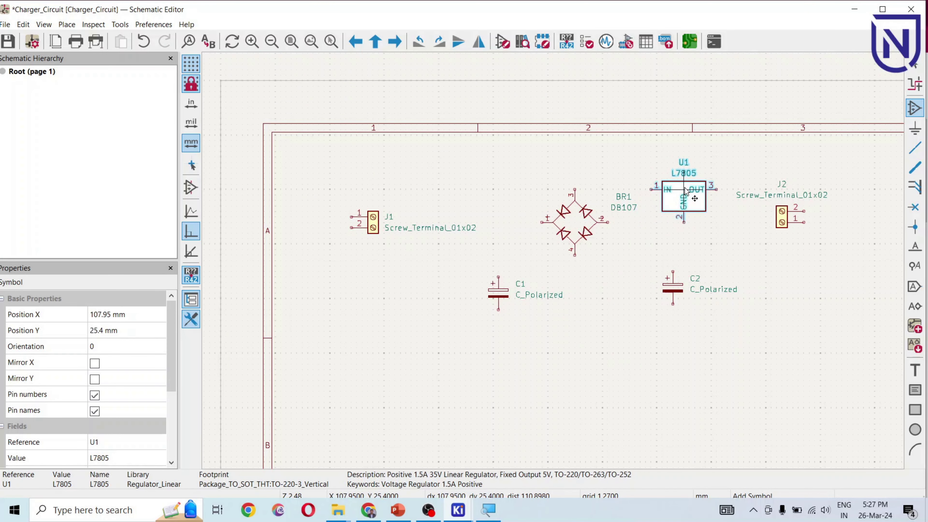
{"action": "key", "text": "Escape"}
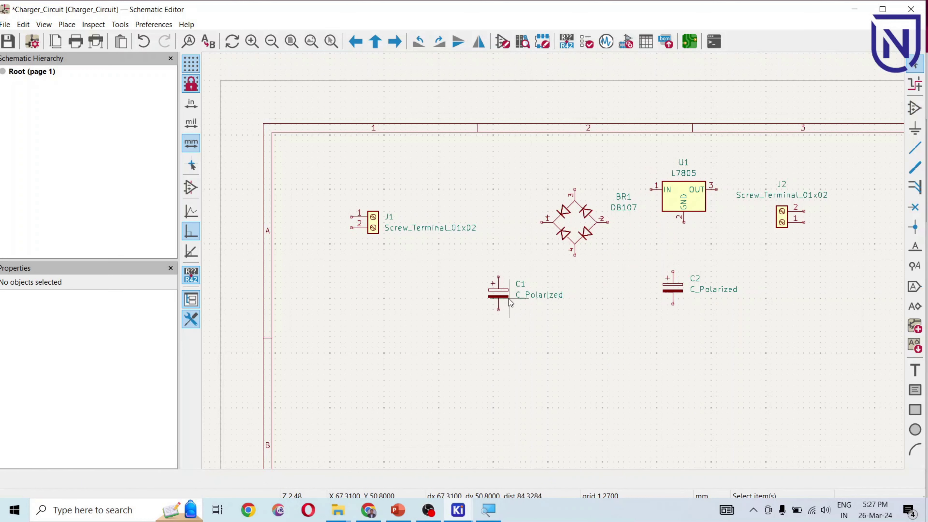
Move capacitor C1 below the L7805's input side and C2 below its output side, with C2 at about X 121.92 mm, Y 41.91 mm.
{"action": "left_click_drag", "start_coordinate": [499, 295], "coordinate": [631, 270]}
{"action": "left_click", "coordinate": [674, 291]}
{"action": "left_click_drag", "start_coordinate": [674, 292], "coordinate": [744, 262]}
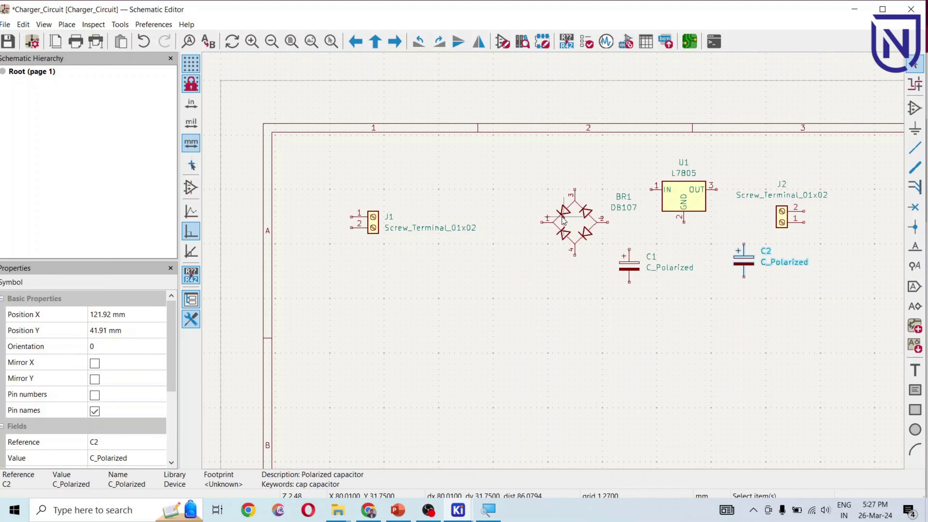
Move the bridge rectifier closer to J1, and move J2 farther right to about X 143.51 mm, Y 29.21 mm.
{"action": "left_click", "coordinate": [575, 221]}
{"action": "left_click_drag", "start_coordinate": [575, 222], "coordinate": [505, 217]}
{"action": "left_click", "coordinate": [781, 219]}
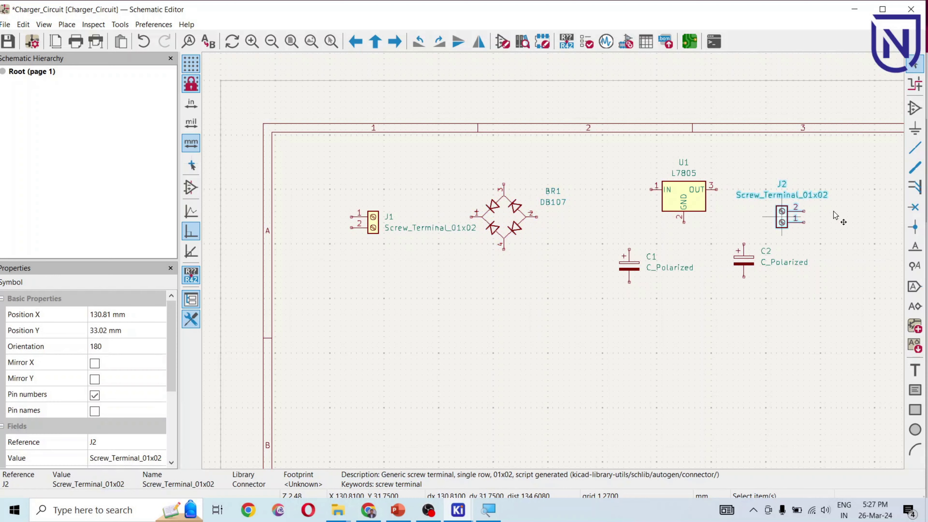
{"action": "key", "text": "e"}
{"action": "left_click", "coordinate": [455, 334]}
{"action": "left_click_drag", "start_coordinate": [783, 224], "coordinate": [837, 207]}
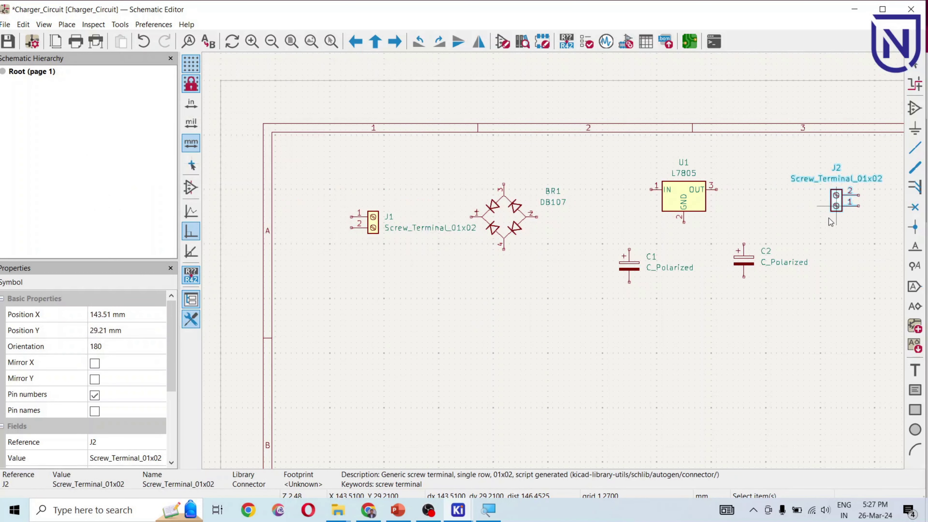
{"action": "left_click", "coordinate": [748, 326]}
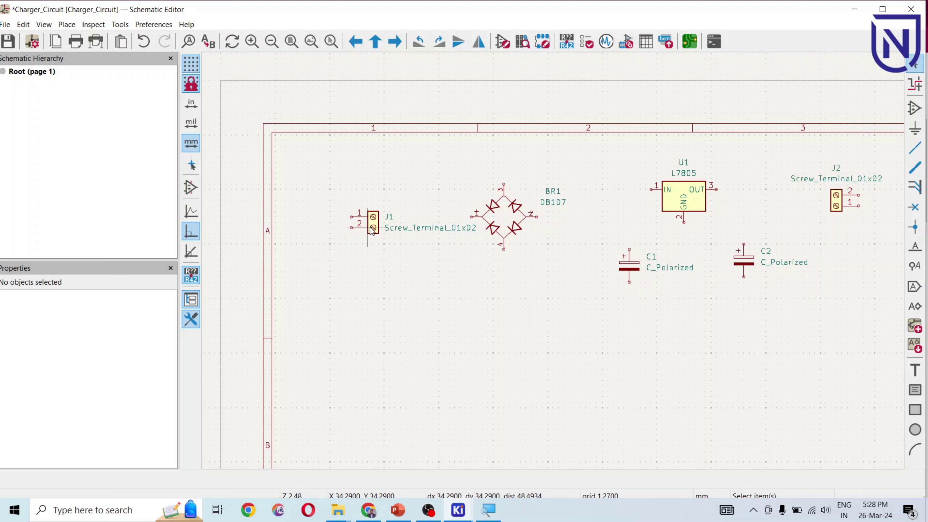
Wire J1 pin 1 to BR1 pin 3 over the top and J1 pin 2 to BR1 pin 4 underneath.
{"action": "left_click", "coordinate": [915, 149]}
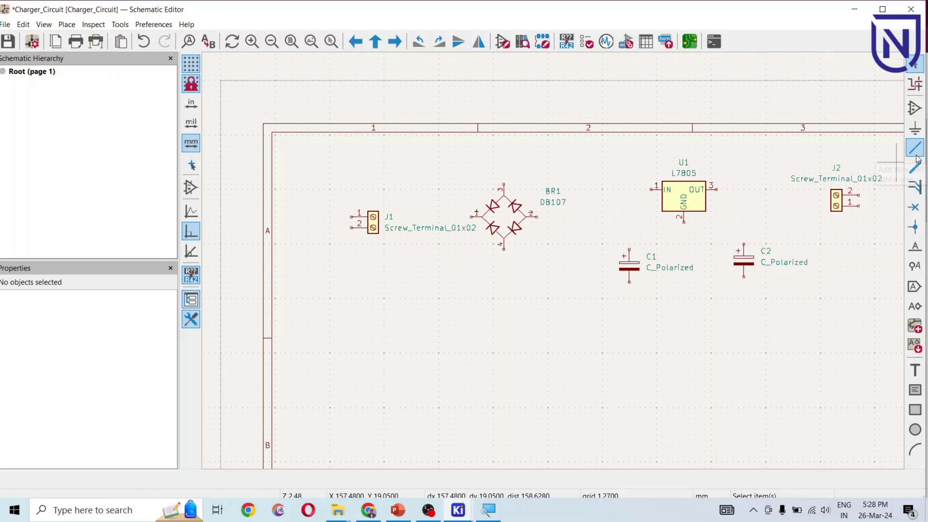
{"action": "left_click", "coordinate": [352, 216]}
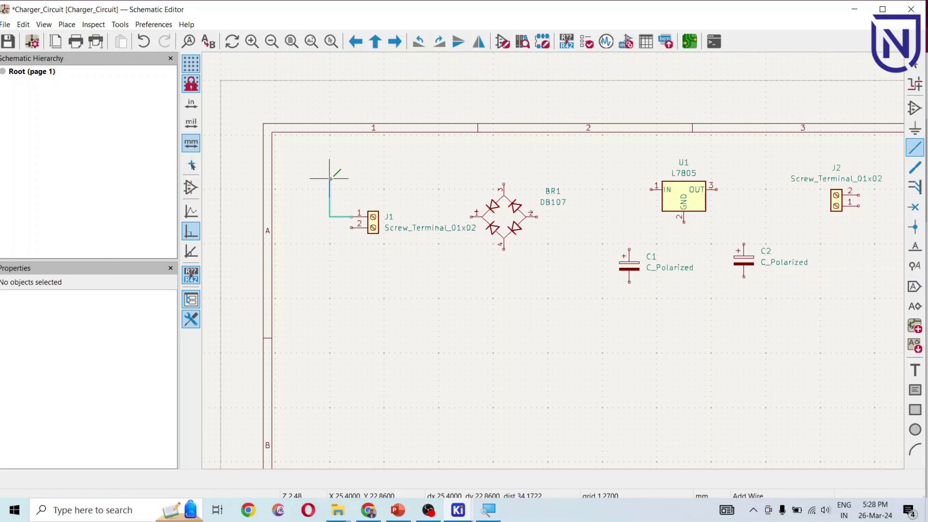
{"action": "left_click", "coordinate": [335, 168]}
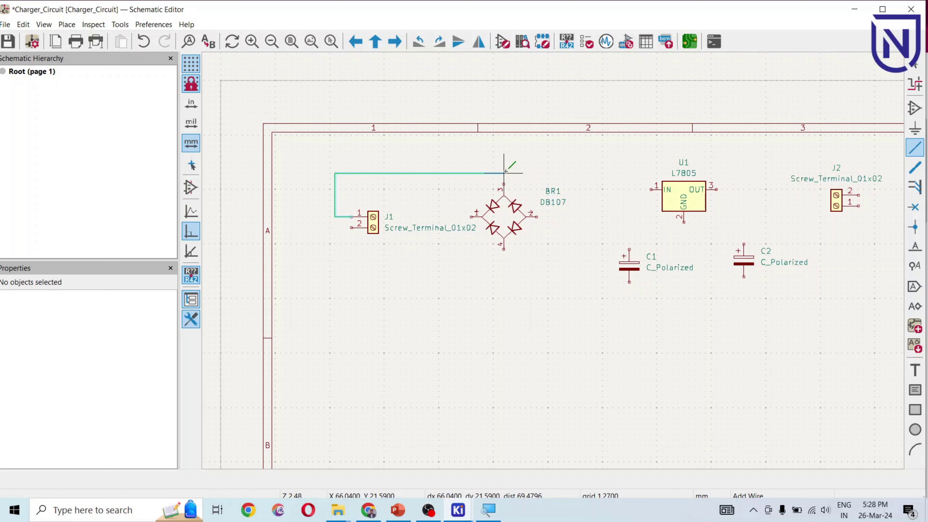
{"action": "left_click", "coordinate": [505, 185]}
{"action": "left_click", "coordinate": [504, 249]}
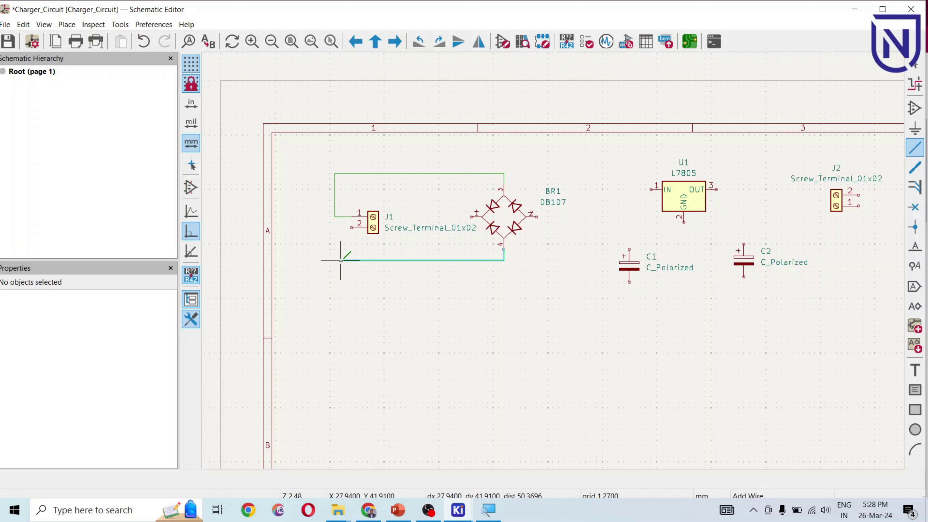
{"action": "left_click", "coordinate": [329, 258]}
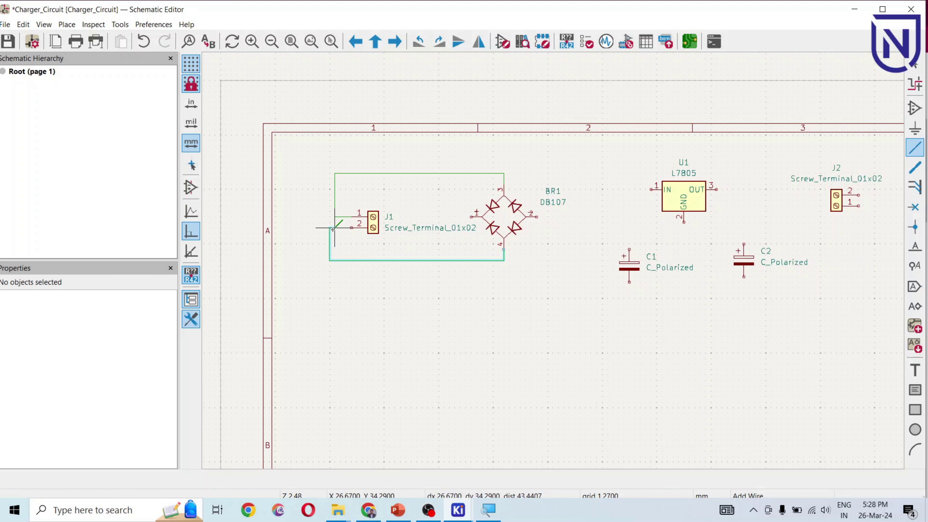
{"action": "left_click", "coordinate": [353, 229]}
{"action": "key", "text": "Escape"}
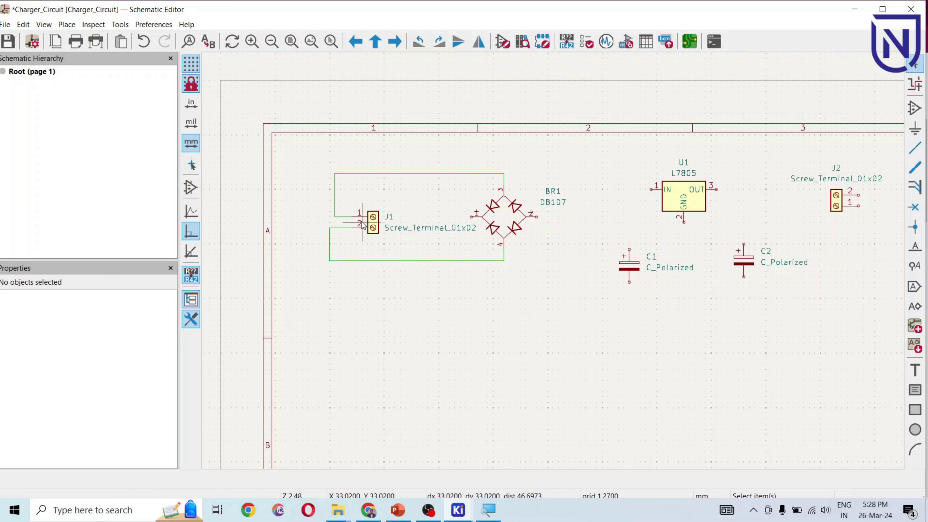
Shift the vertical segment of J1's pin 2 wire to X 26.67 mm, aligned with the pin 1 wire.
{"action": "left_click", "coordinate": [330, 253]}
{"action": "left_click_drag", "start_coordinate": [330, 253], "coordinate": [335, 256]}
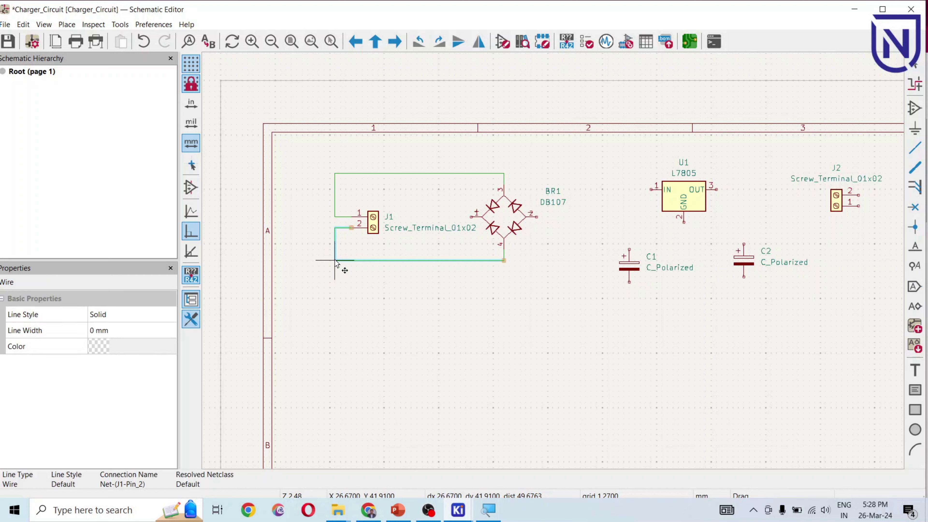
{"action": "left_click", "coordinate": [435, 335]}
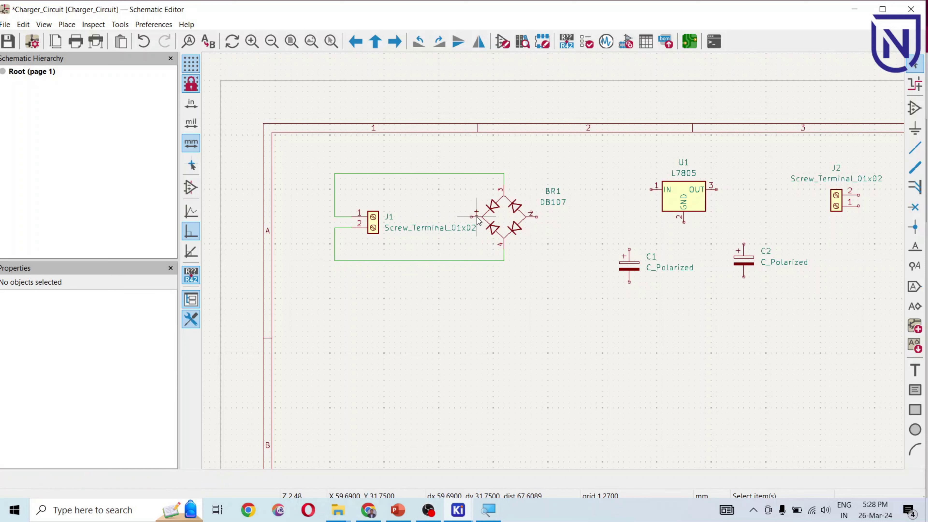
Wire BR1 pin 1 to the L7805's IN pin, routing it above the bridge rectifier at about Y 17.78 mm.
{"action": "key", "text": "w"}
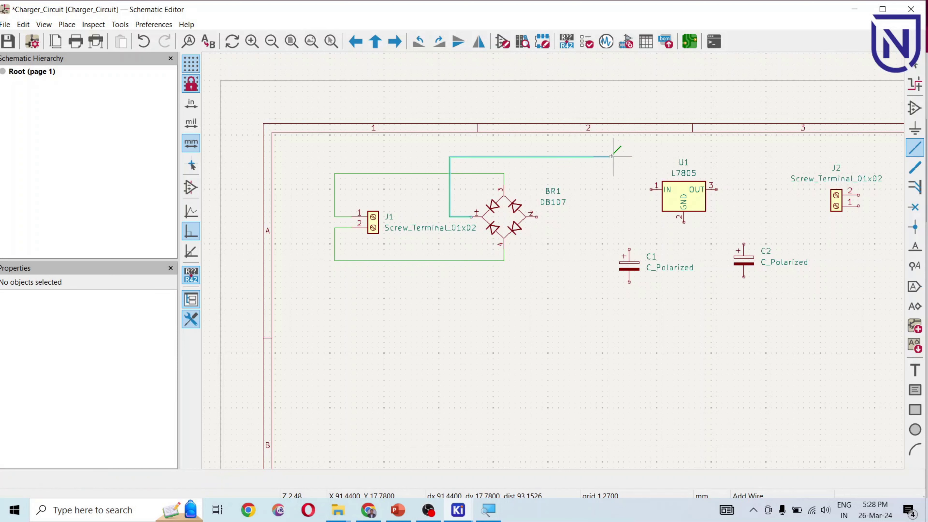
{"action": "left_click", "coordinate": [619, 189]}
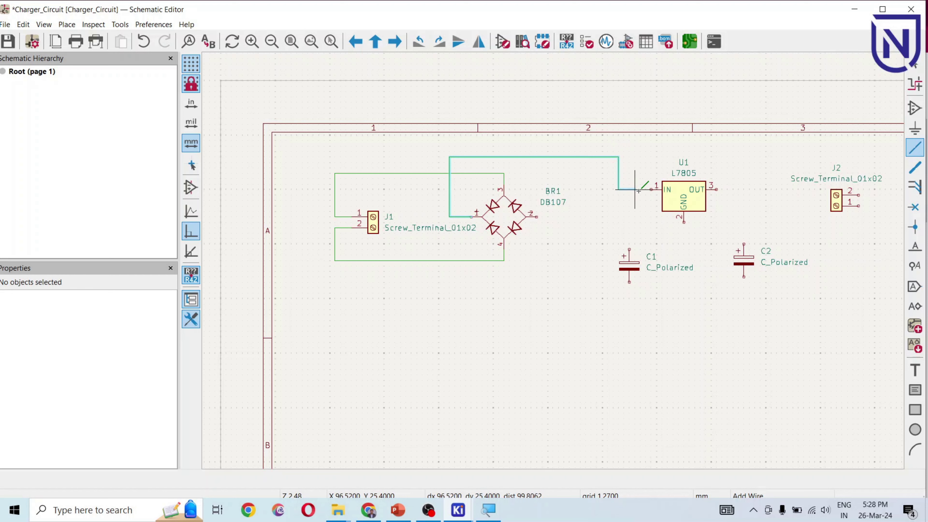
{"action": "left_click", "coordinate": [653, 190]}
{"action": "key", "text": "Escape"}
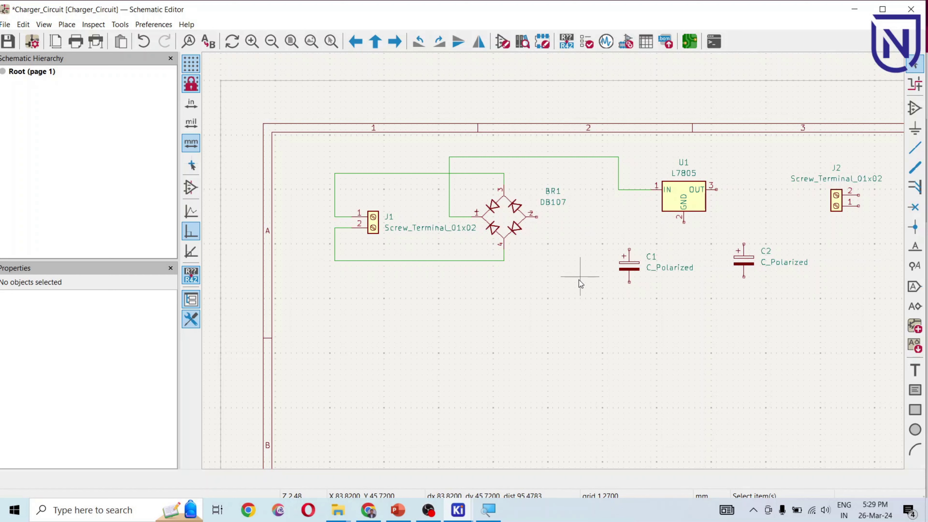
Wire BR1 pin 2 to J2 pin 2, routing it below both capacitors and around the outer side of J2.
{"action": "left_click", "coordinate": [537, 217]}
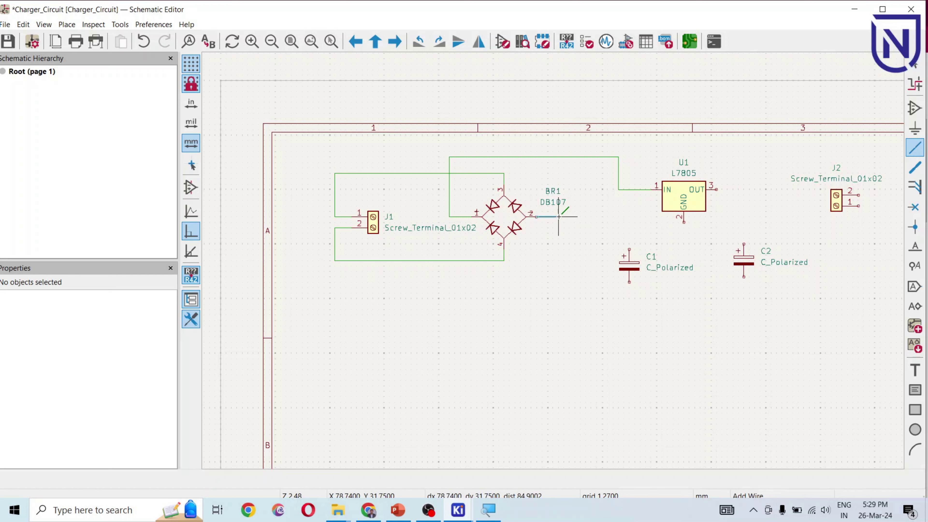
{"action": "left_click", "coordinate": [575, 315]}
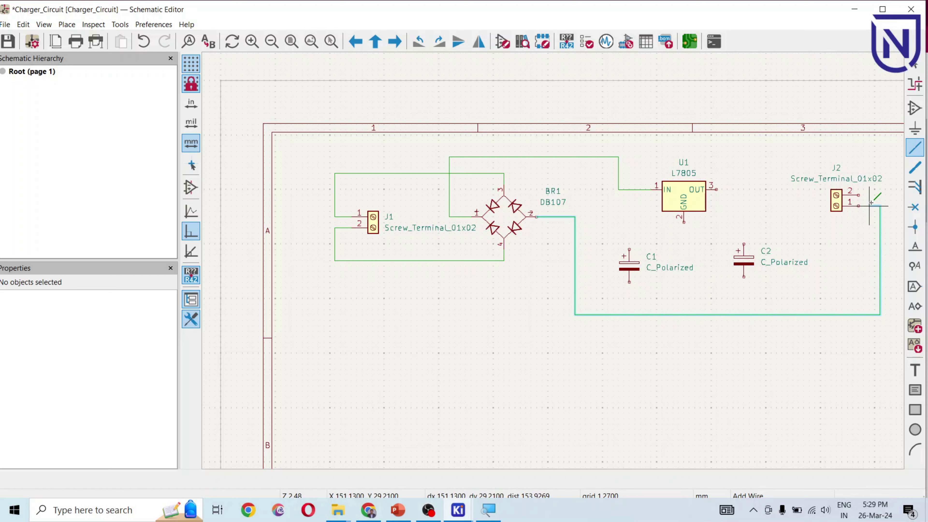
{"action": "left_click", "coordinate": [859, 195]}
{"action": "key", "text": "Escape"}
Wire J2 pin 1 to the L7805's OUT pin, looping the wire beneath J2.
{"action": "key", "text": "w"}
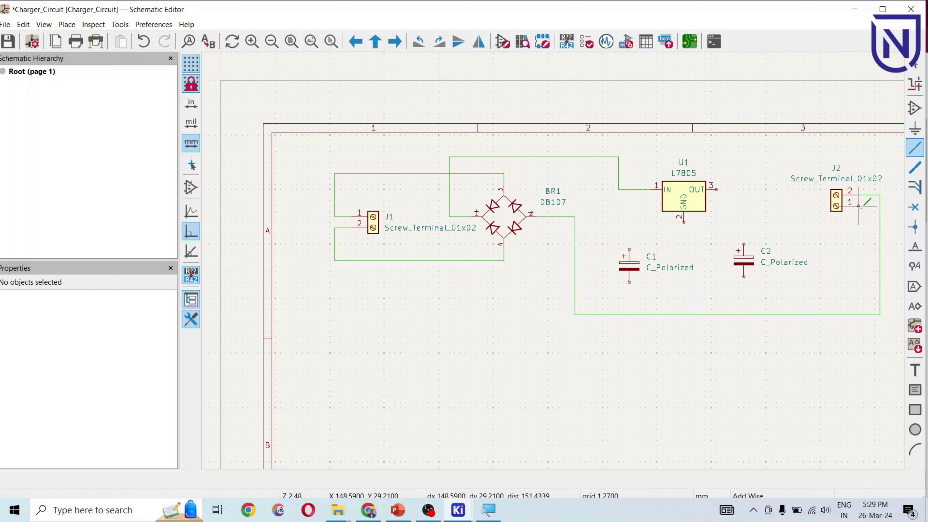
{"action": "left_click", "coordinate": [870, 254]}
{"action": "left_click", "coordinate": [825, 255]}
{"action": "left_click", "coordinate": [825, 190]}
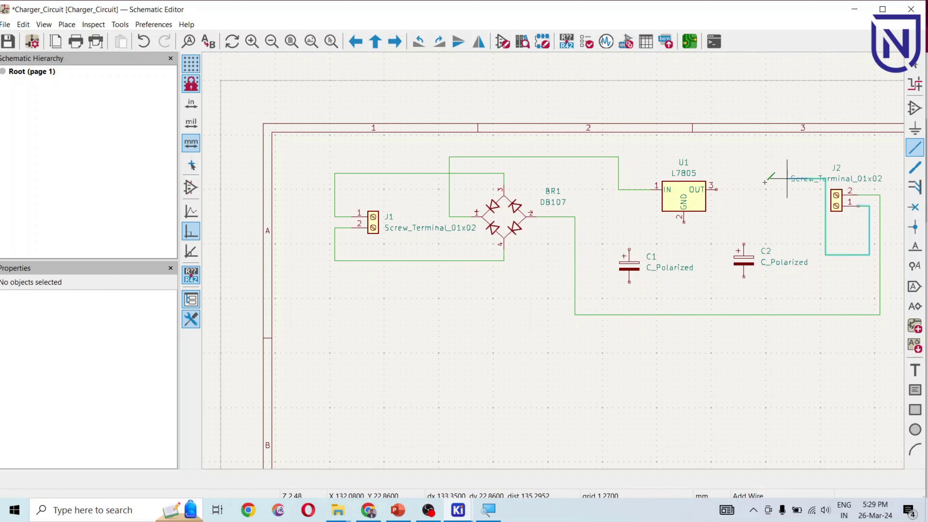
{"action": "left_click", "coordinate": [716, 189]}
{"action": "key", "text": "Escape"}
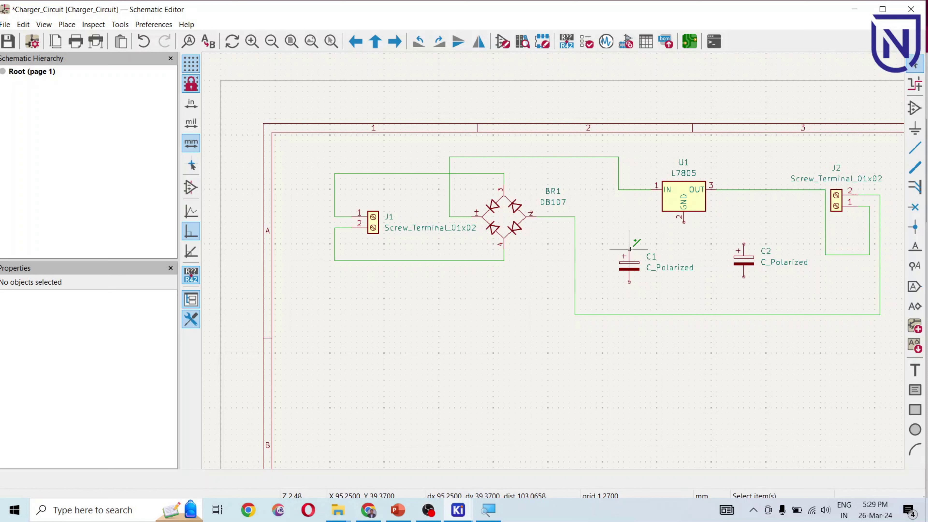
Connect C1's positive pin to the L7805 input wire and its negative pin to the lower rail.
{"action": "key", "text": "w"}
{"action": "left_click", "coordinate": [628, 190]}
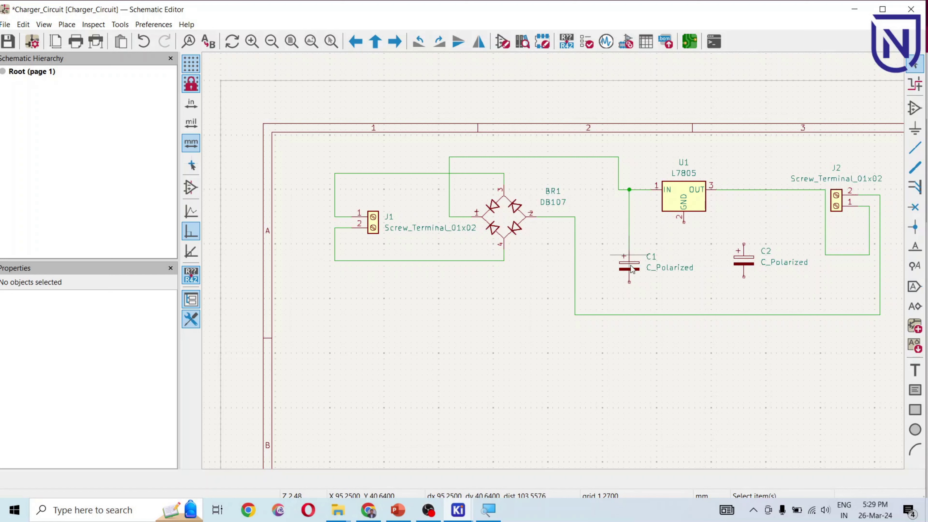
{"action": "key", "text": "Escape"}
{"action": "key", "text": "w"}
{"action": "left_click", "coordinate": [629, 315]}
{"action": "key", "text": "Escape"}
Connect C2's positive pin to the L7805 output wire and its negative pin to the lower rail.
{"action": "key", "text": "w"}
{"action": "left_click", "coordinate": [744, 190]}
{"action": "key", "text": "Escape"}
{"action": "key", "text": "w"}
{"action": "left_click", "coordinate": [744, 315]}
{"action": "key", "text": "Escape"}
{"action": "scroll", "coordinate": [736, 339], "scroll_direction": "down", "scroll_amount": 2}
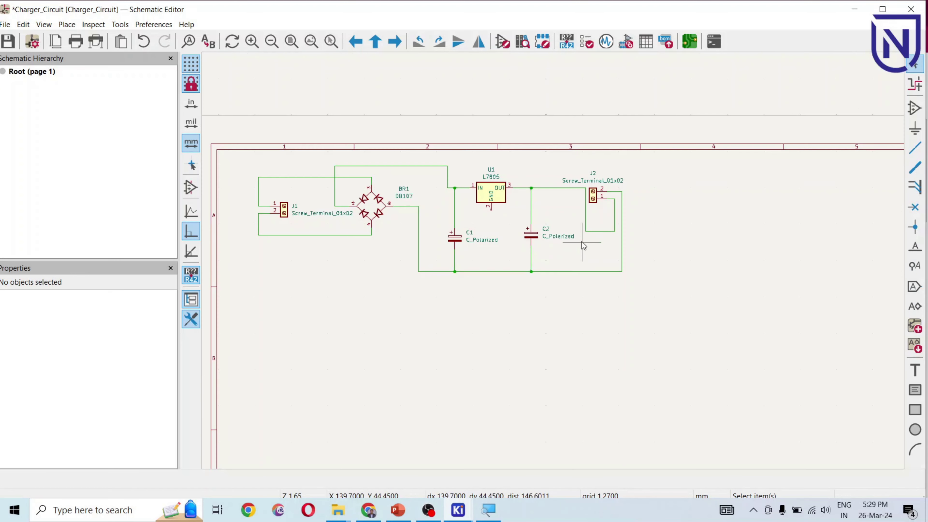
{"action": "scroll", "coordinate": [749, 269], "scroll_direction": "up", "scroll_amount": 4}
{"action": "scroll", "coordinate": [749, 269], "scroll_direction": "down", "scroll_amount": 2}
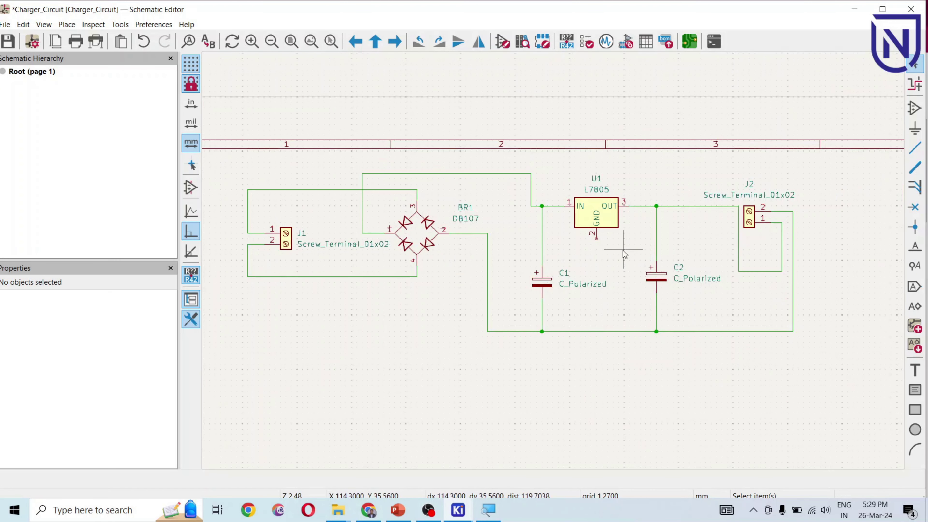
{"action": "scroll", "coordinate": [416, 265], "scroll_direction": "up", "scroll_amount": 2}
{"action": "scroll", "coordinate": [370, 258], "scroll_direction": "down", "scroll_amount": 2}
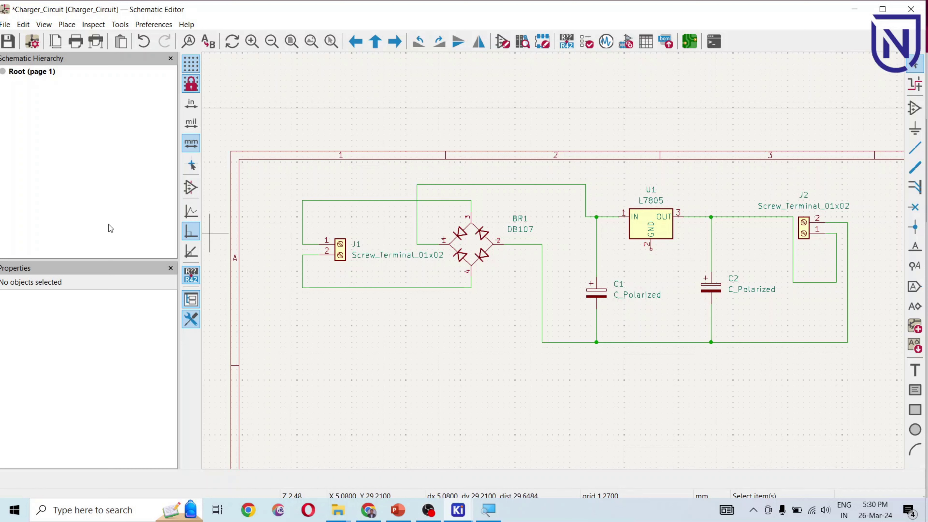
Update the PCB from the schematic, keeping footprints re-linked by reference designator, and close the update dialog.
{"action": "left_click", "coordinate": [120, 24]}
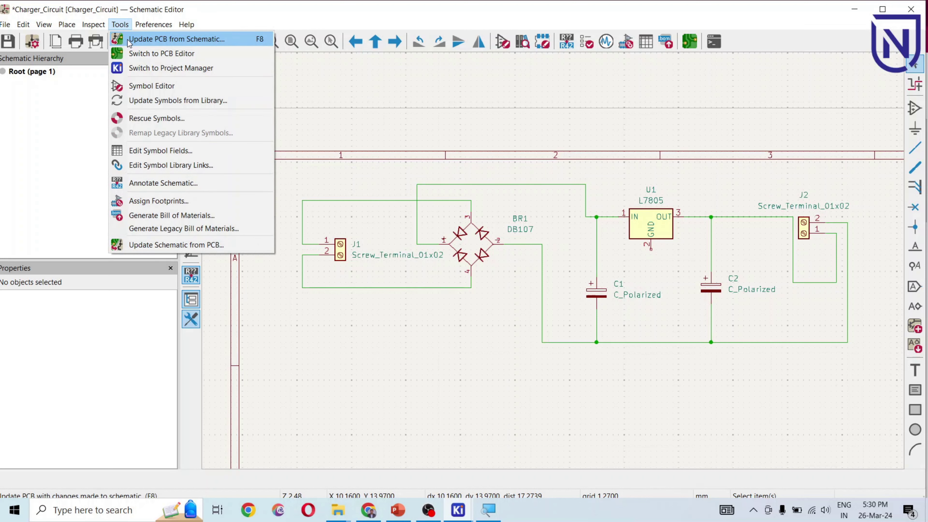
{"action": "left_click", "coordinate": [128, 40]}
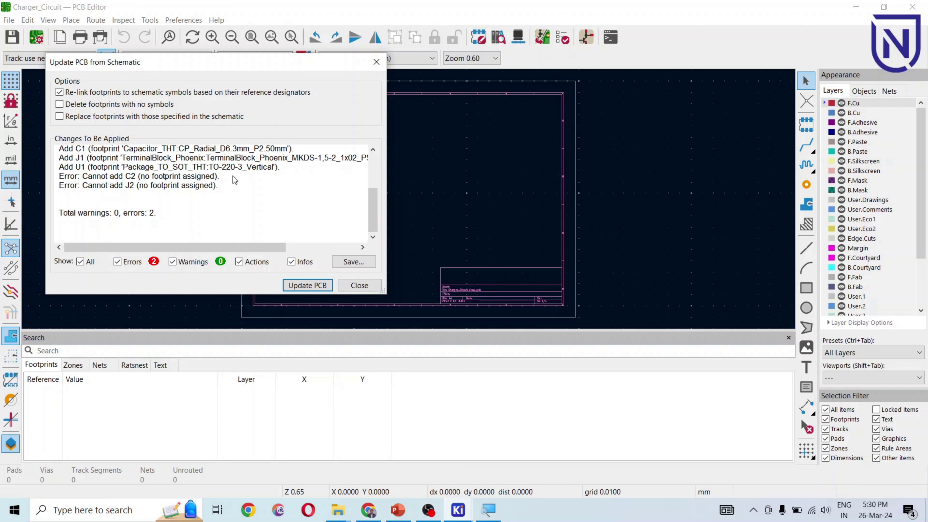
{"action": "left_click", "coordinate": [309, 288]}
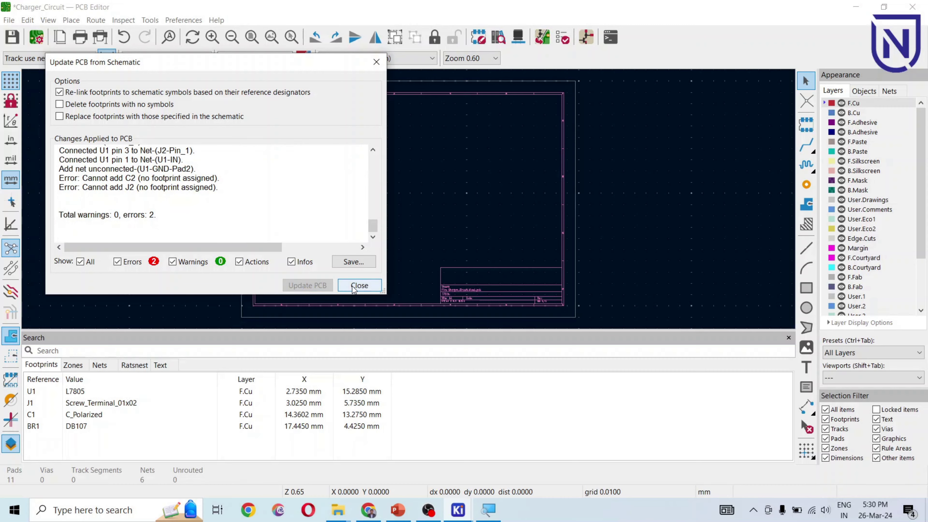
{"action": "left_click", "coordinate": [360, 286]}
Place the imported footprint group inside the upper-left part of the board sheet, with C1 at about X 60.11 mm, Y 49.75 mm.
{"action": "scroll", "coordinate": [346, 156], "scroll_direction": "up", "scroll_amount": 2}
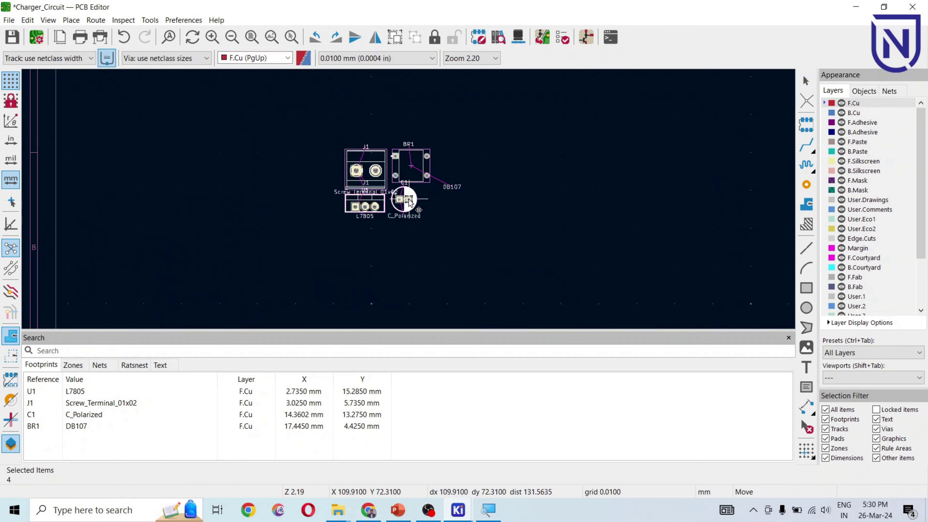
{"action": "scroll", "coordinate": [408, 199], "scroll_direction": "up", "scroll_amount": 5}
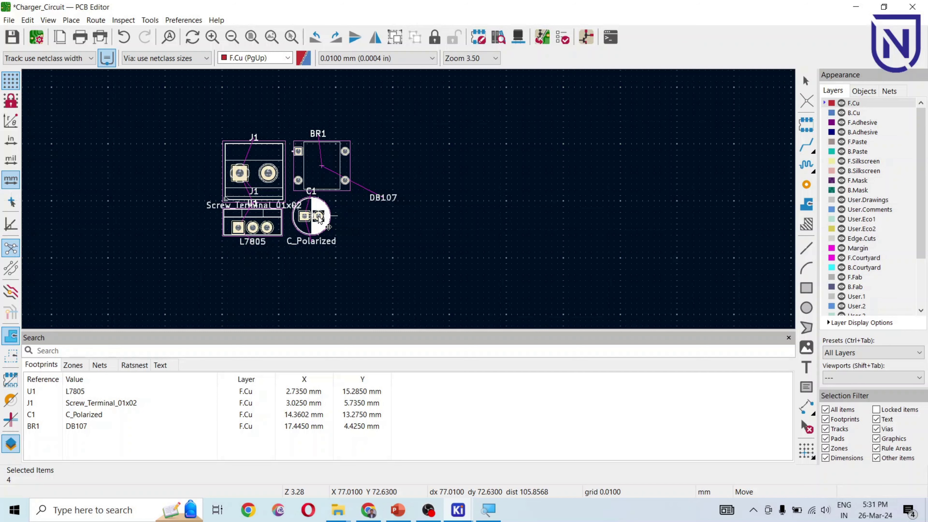
{"action": "scroll", "coordinate": [406, 197], "scroll_direction": "down", "scroll_amount": 3}
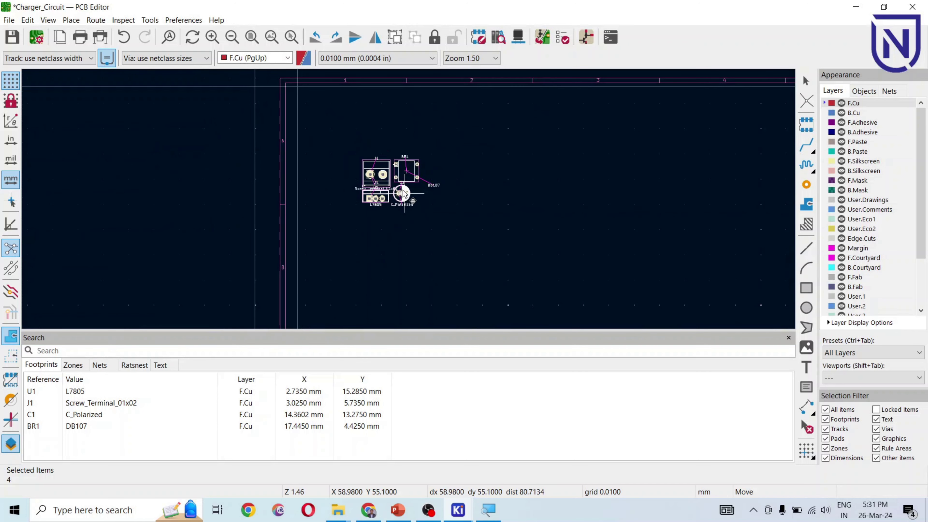
{"action": "left_click", "coordinate": [410, 178]}
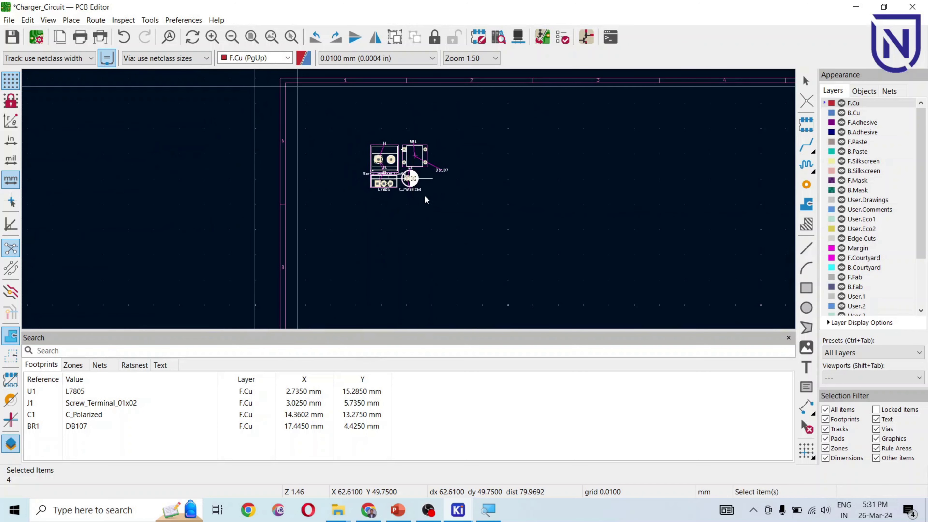
{"action": "left_click", "coordinate": [487, 211]}
Hide the Search panel to enlarge the board area and look over the placed footprints.
{"action": "scroll", "coordinate": [402, 163], "scroll_direction": "up", "scroll_amount": 6}
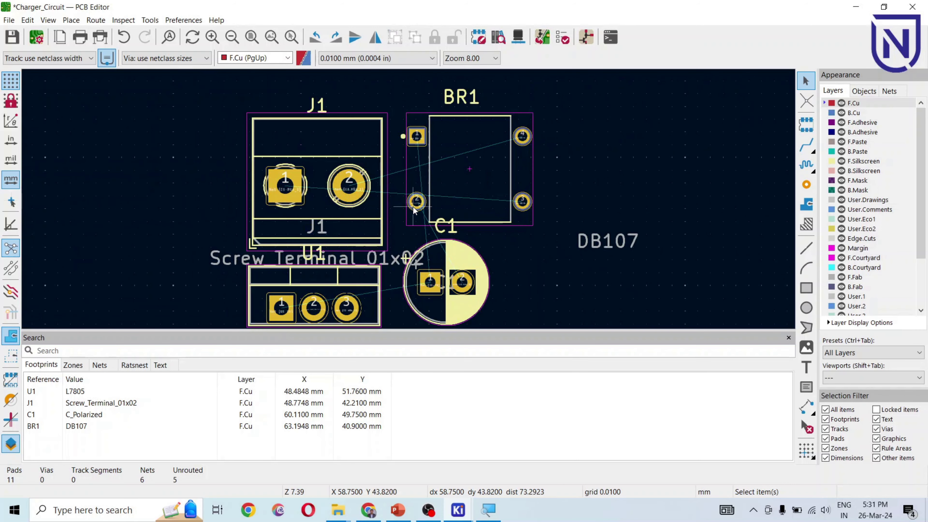
{"action": "scroll", "coordinate": [415, 210], "scroll_direction": "down", "scroll_amount": 2}
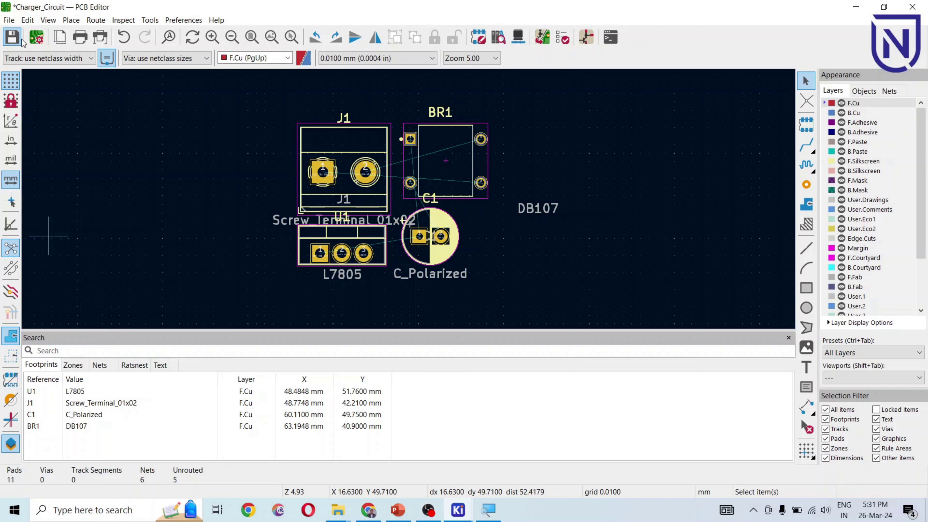
{"action": "left_click", "coordinate": [48, 19]}
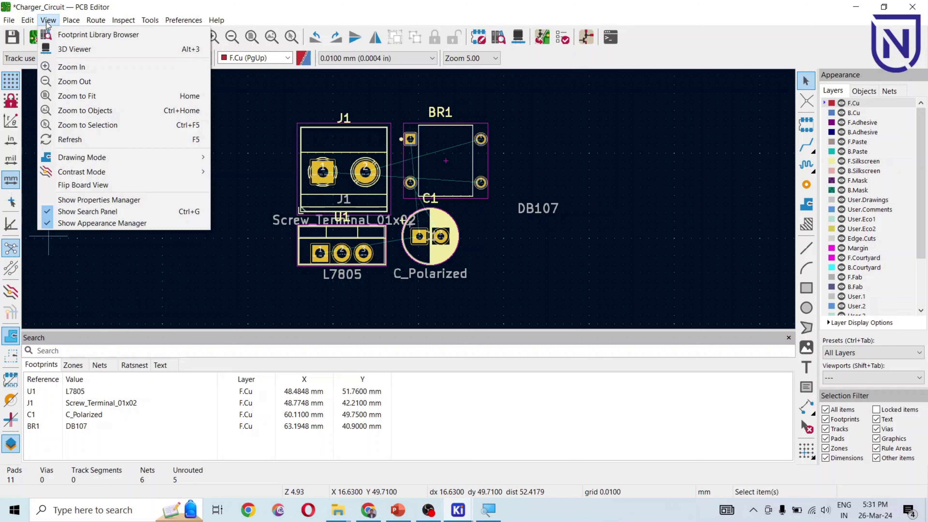
{"action": "left_click", "coordinate": [88, 211]}
{"action": "scroll", "coordinate": [296, 346], "scroll_direction": "up", "scroll_amount": 3}
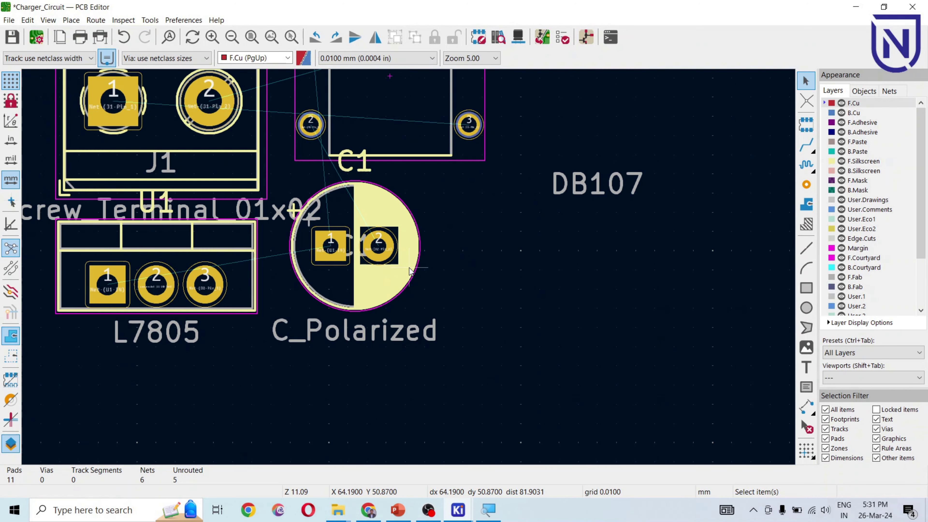
{"action": "scroll", "coordinate": [361, 216], "scroll_direction": "down", "scroll_amount": 3}
{"action": "scroll", "coordinate": [488, 246], "scroll_direction": "up", "scroll_amount": 3}
{"action": "scroll", "coordinate": [488, 246], "scroll_direction": "down", "scroll_amount": 2}
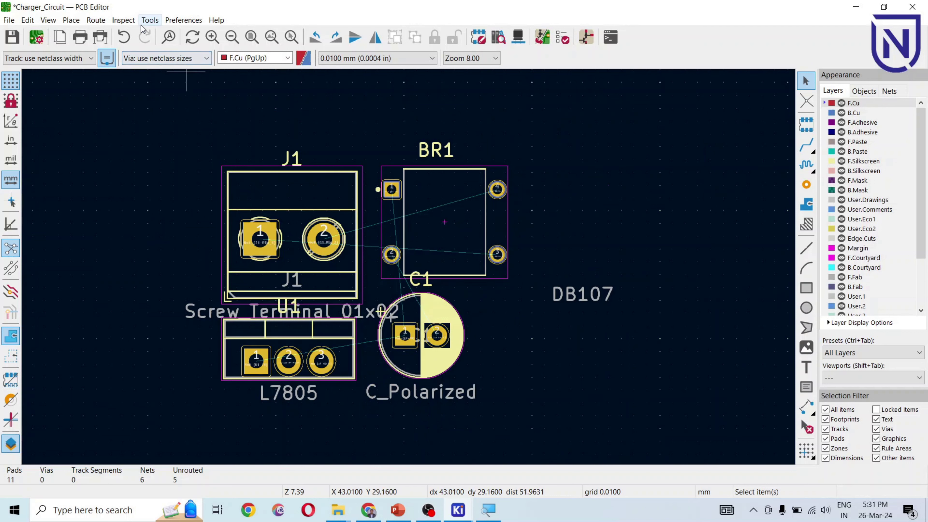
Review the pending schematic-to-PCB changes and errors again, and close the dialog without applying an update.
{"action": "left_click", "coordinate": [149, 20]}
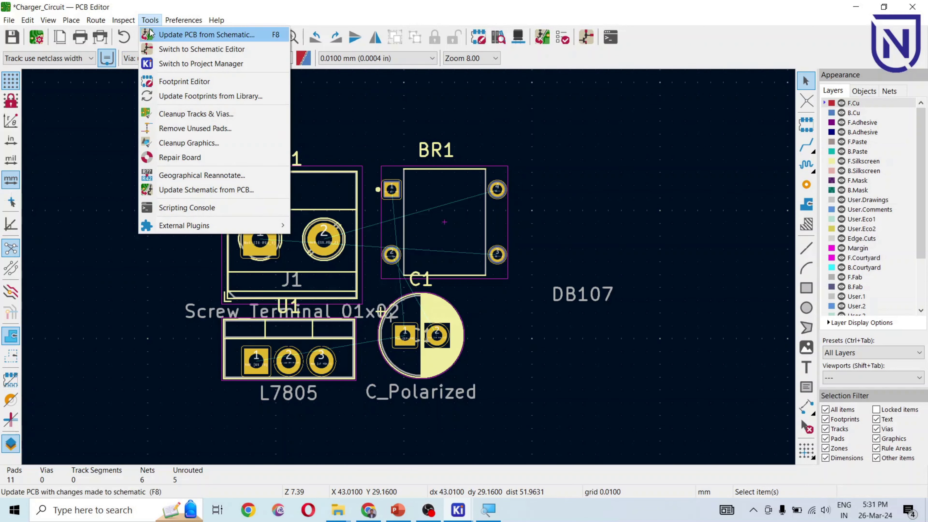
{"action": "left_click", "coordinate": [191, 35]}
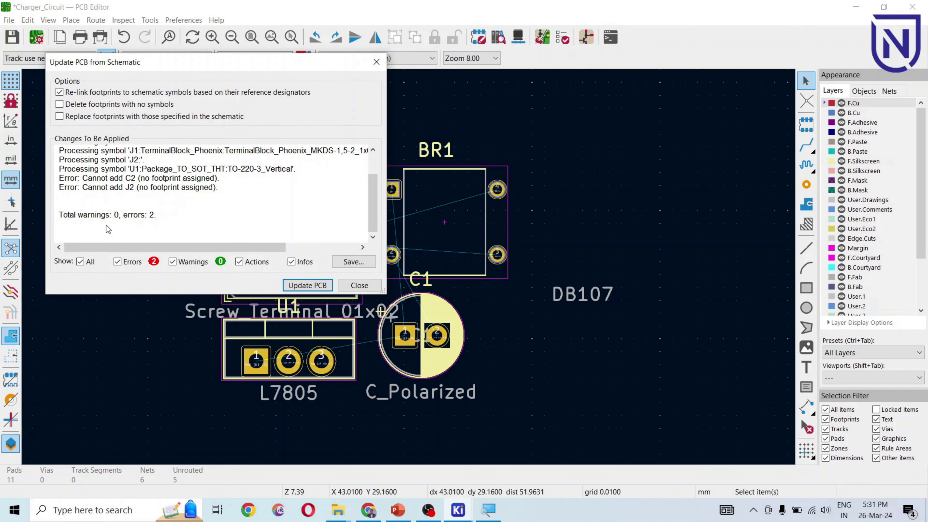
{"action": "left_click", "coordinate": [367, 289]}
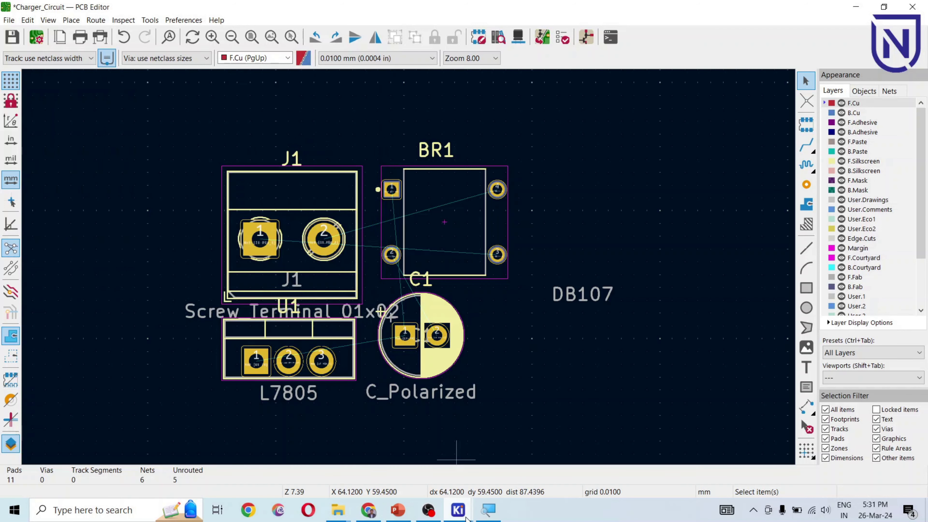
Check the schematic and the pending schematic-to-PCB changes for symbols without an assigned footprint, and return to the Schematic Editor.
{"action": "mouse_move", "coordinate": [458, 509]}
{"action": "left_click", "coordinate": [457, 438]}
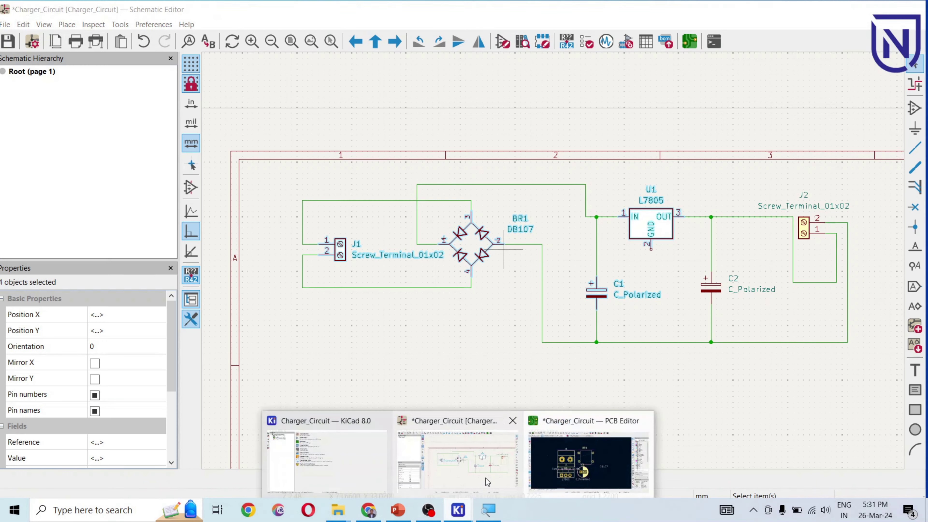
{"action": "left_click", "coordinate": [716, 387]}
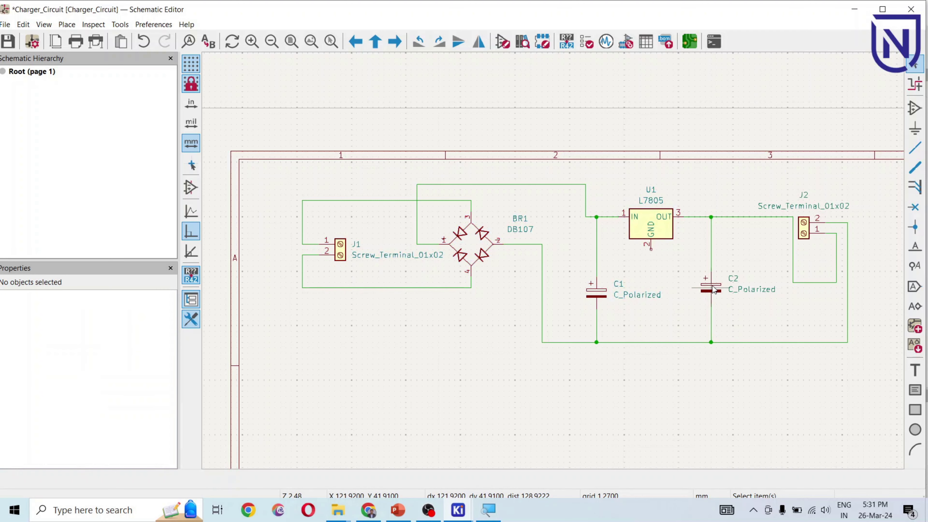
{"action": "key", "text": "alt+Tab"}
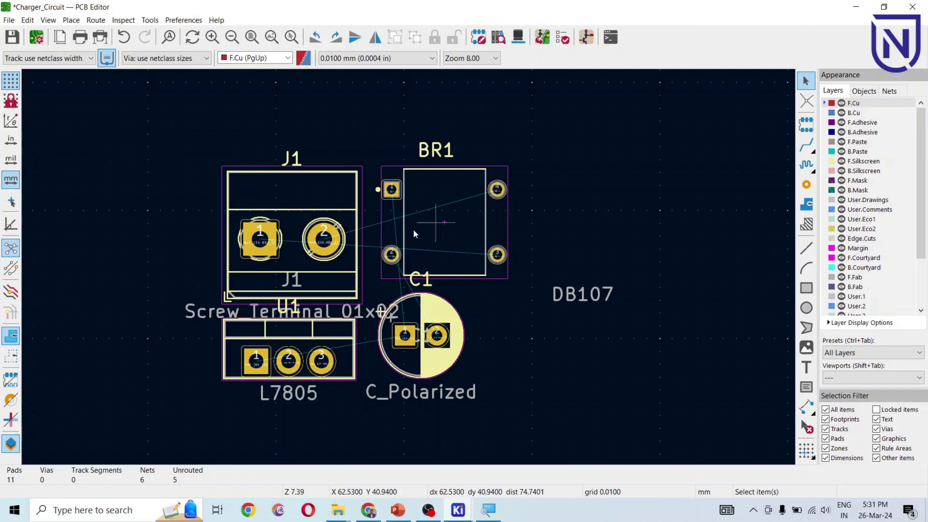
{"action": "left_click", "coordinate": [150, 20]}
{"action": "left_click", "coordinate": [182, 34]}
{"action": "left_click", "coordinate": [461, 512]}
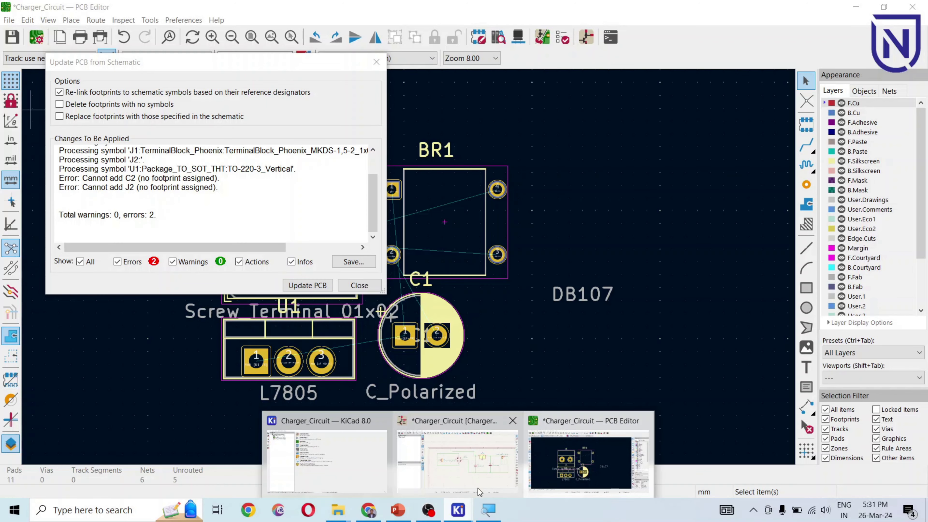
{"action": "left_click", "coordinate": [488, 473]}
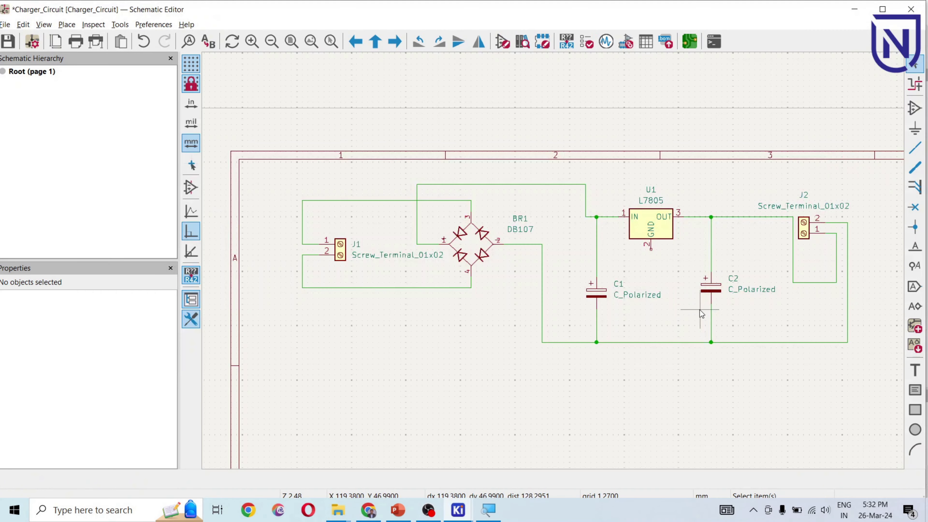
Open the footprint chooser from capacitor C2's symbol properties and browse the footprints matching "cap".
{"action": "double_click", "coordinate": [707, 293]}
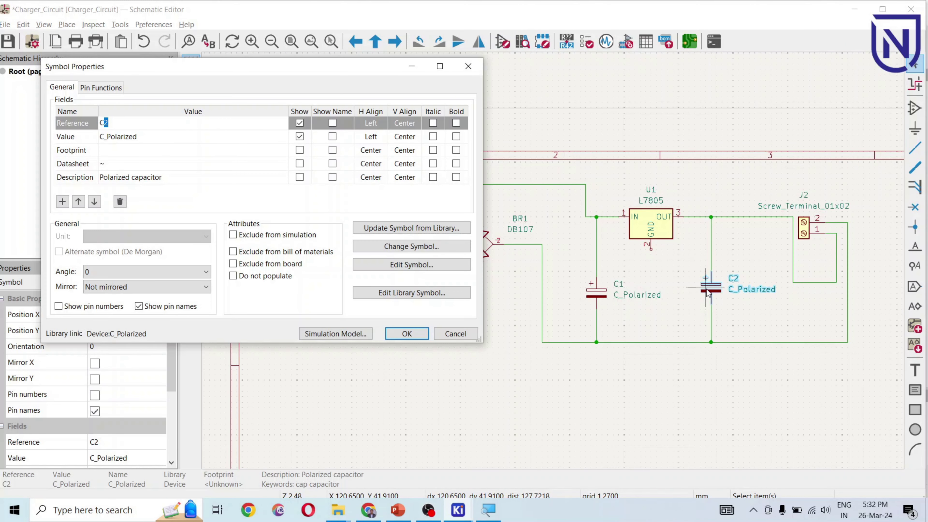
{"action": "left_click", "coordinate": [108, 154]}
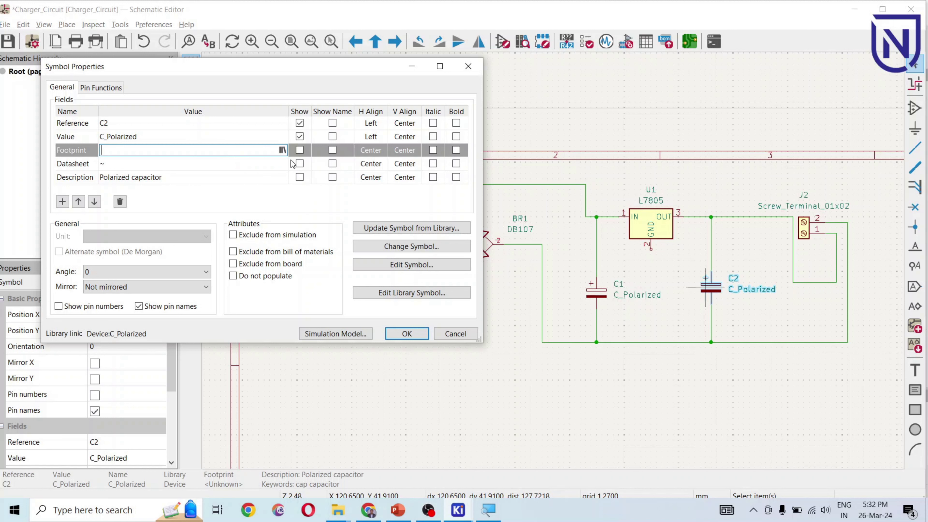
{"action": "left_click", "coordinate": [283, 149]}
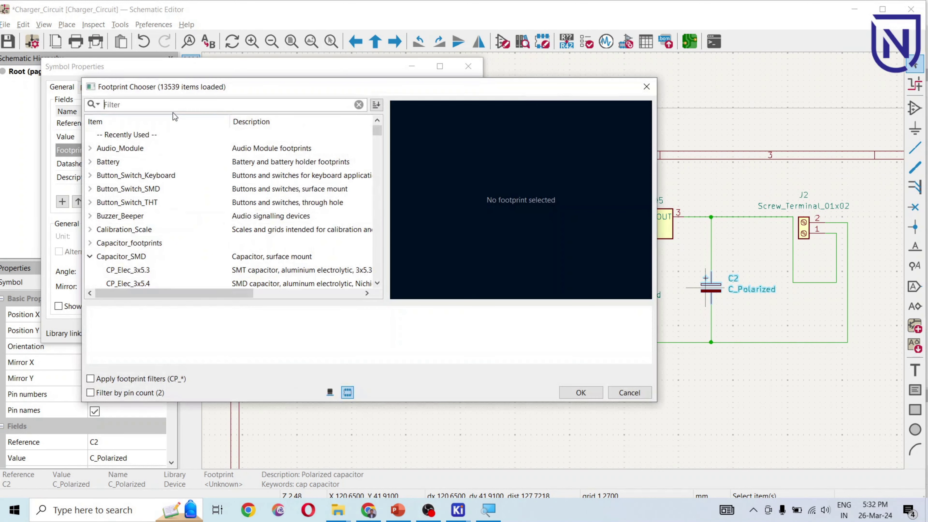
{"action": "left_click_drag", "start_coordinate": [176, 90], "coordinate": [191, 104]}
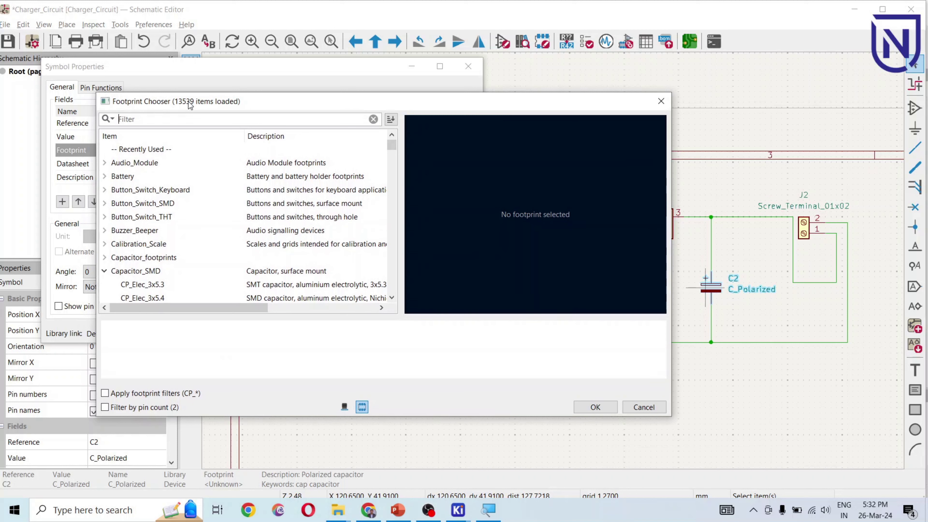
{"action": "scroll", "coordinate": [158, 284], "scroll_direction": "down", "scroll_amount": 3}
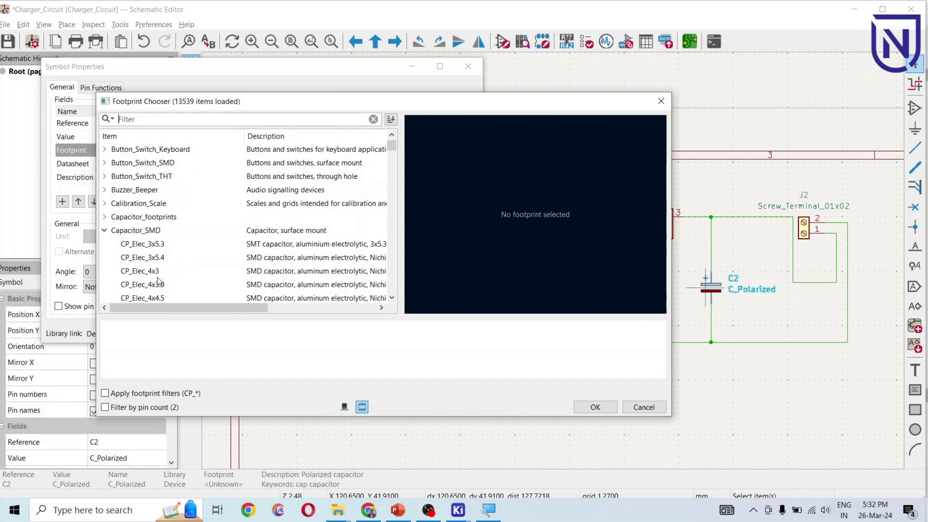
{"action": "scroll", "coordinate": [157, 284], "scroll_direction": "up", "scroll_amount": 3}
{"action": "left_click", "coordinate": [181, 119]}
{"action": "type", "text": "cap"}
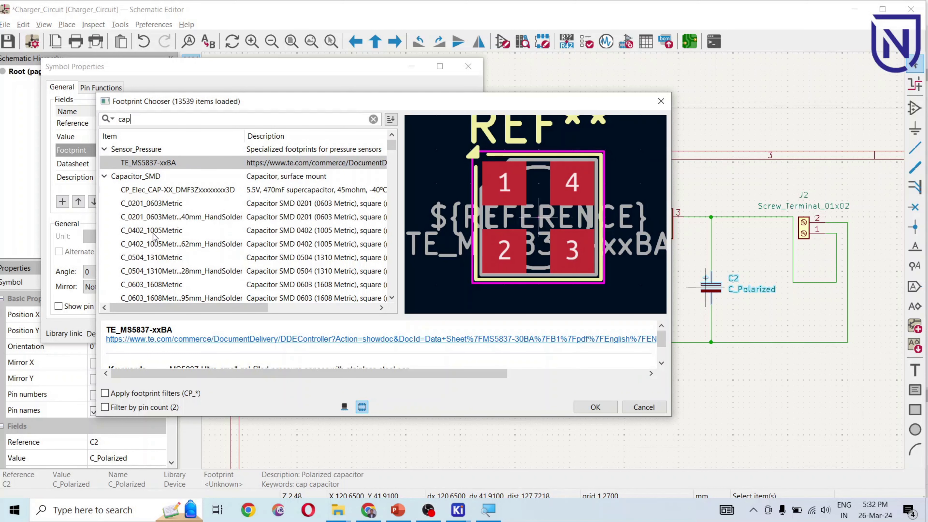
{"action": "scroll", "coordinate": [161, 244], "scroll_direction": "down", "scroll_amount": 5}
{"action": "scroll", "coordinate": [166, 258], "scroll_direction": "down", "scroll_amount": 5}
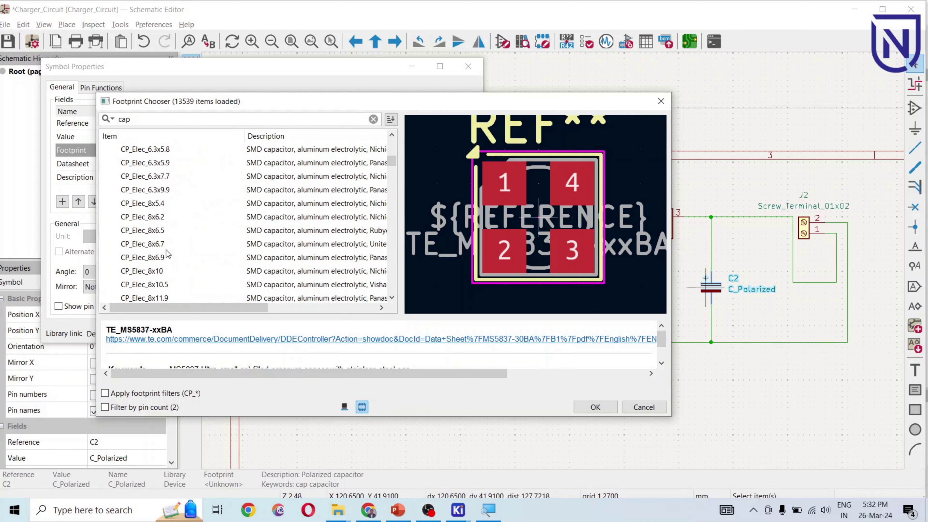
{"action": "scroll", "coordinate": [167, 252], "scroll_direction": "down", "scroll_amount": 4}
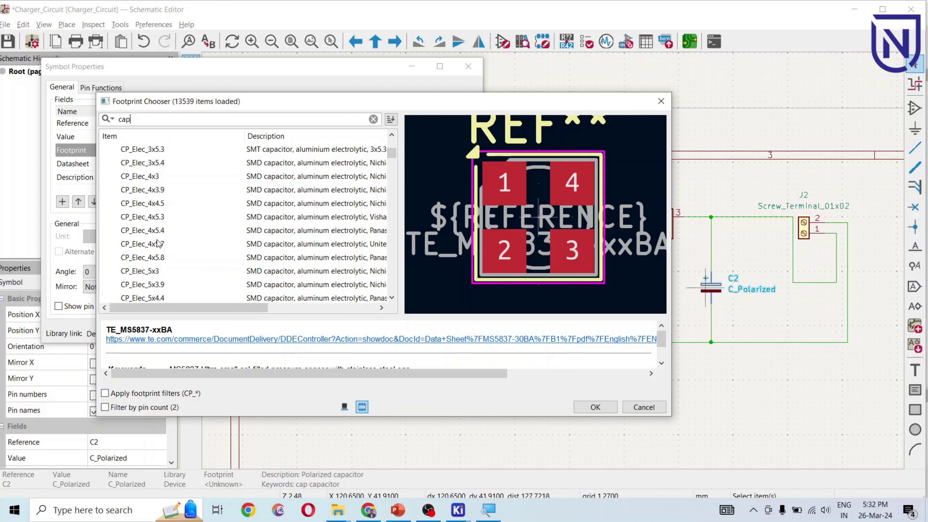
{"action": "scroll", "coordinate": [172, 248], "scroll_direction": "down", "scroll_amount": 12}
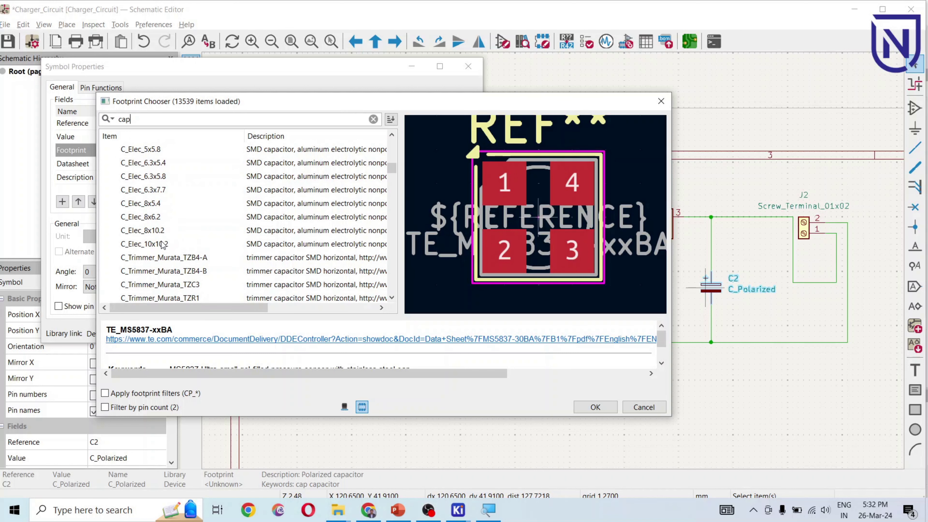
Narrow the footprint search to "capacitor" and assign Capacitor_THT:CP_Radial_D6.3mm_P2.50mm to C2.
{"action": "type", "text": "acitor"}
{"action": "scroll", "coordinate": [184, 255], "scroll_direction": "down", "scroll_amount": 8}
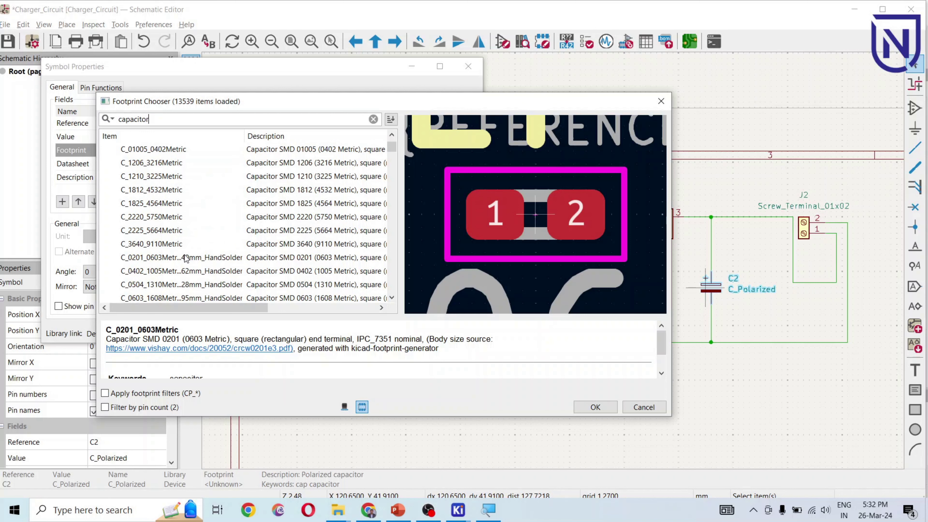
{"action": "scroll", "coordinate": [185, 254], "scroll_direction": "down", "scroll_amount": 10}
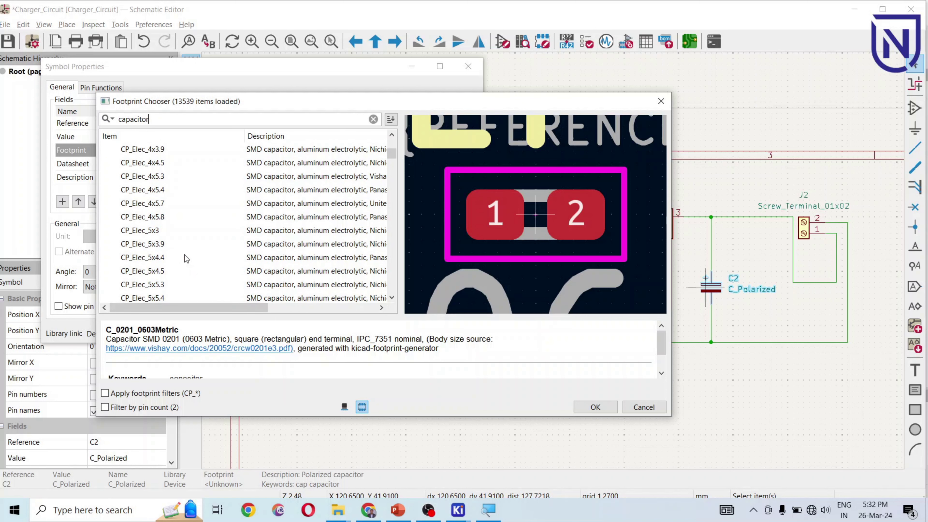
{"action": "scroll", "coordinate": [184, 254], "scroll_direction": "down", "scroll_amount": 7}
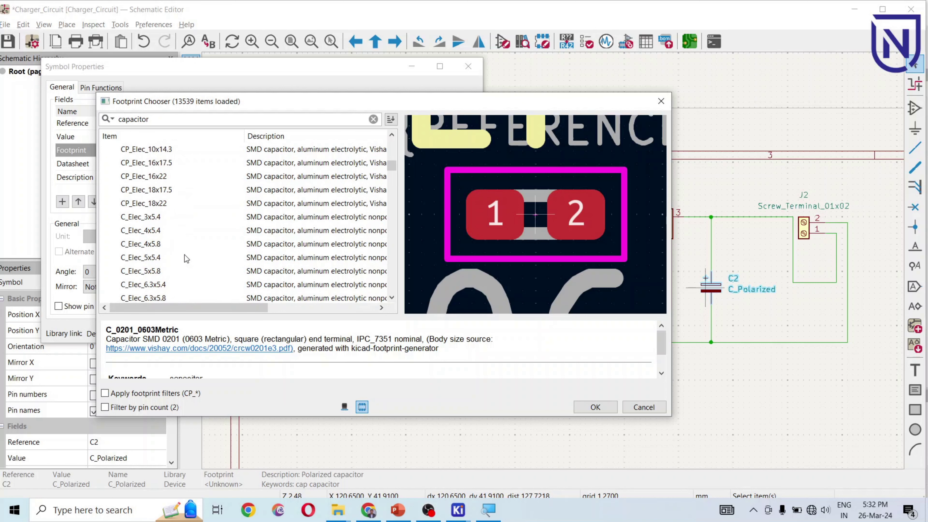
{"action": "scroll", "coordinate": [184, 255], "scroll_direction": "down", "scroll_amount": 8}
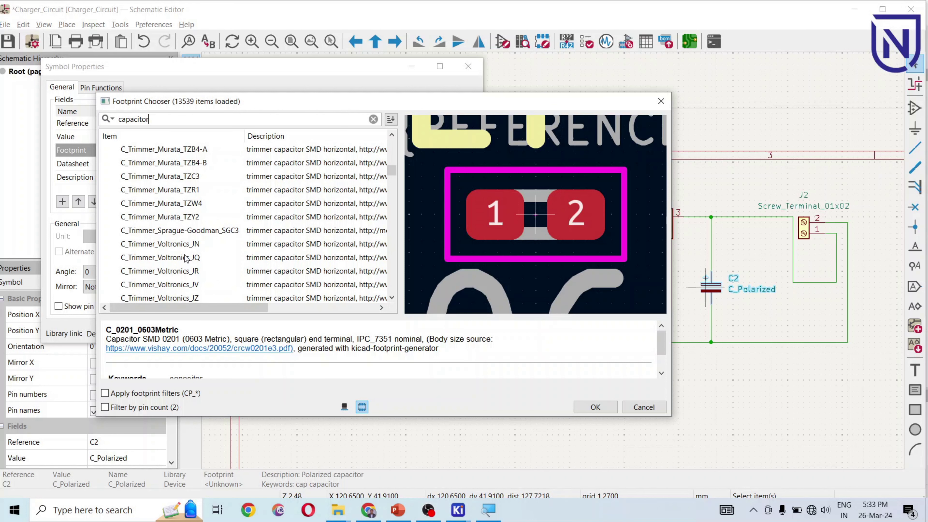
{"action": "scroll", "coordinate": [186, 258], "scroll_direction": "down", "scroll_amount": 3}
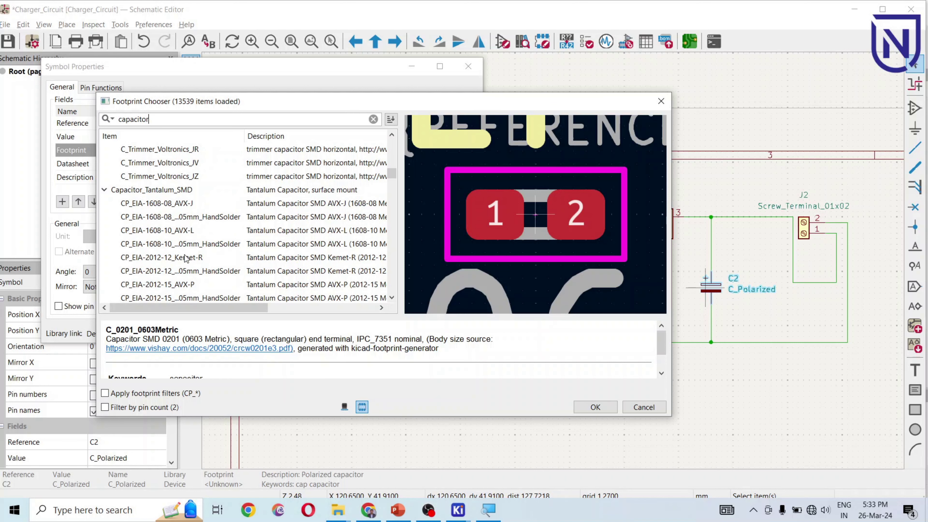
{"action": "scroll", "coordinate": [186, 258], "scroll_direction": "down", "scroll_amount": 2}
{"action": "scroll", "coordinate": [187, 259], "scroll_direction": "down", "scroll_amount": 6}
{"action": "scroll", "coordinate": [187, 258], "scroll_direction": "down", "scroll_amount": 20}
{"action": "left_click", "coordinate": [146, 230]}
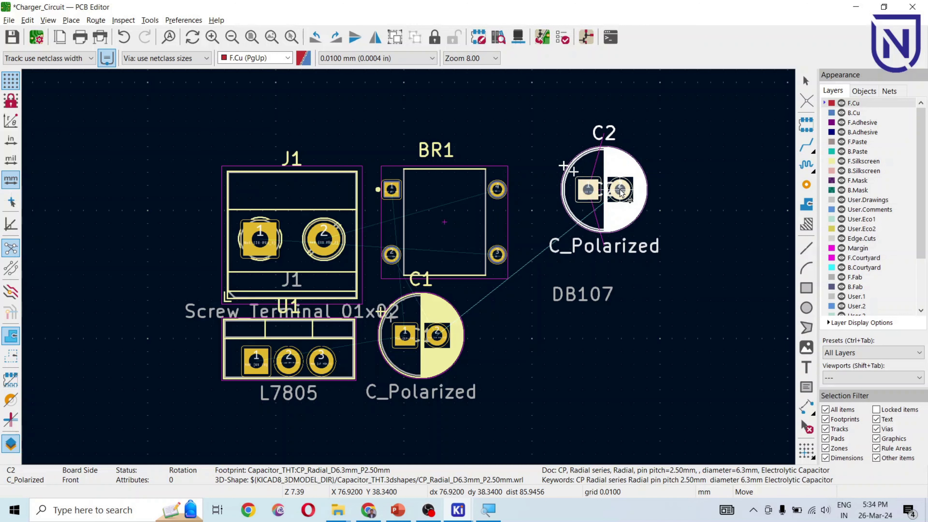
Place C2's footprint on the board to the right of BR1, at about X 76.9 mm, Y 38.3 mm.
{"action": "left_click", "coordinate": [621, 192]}
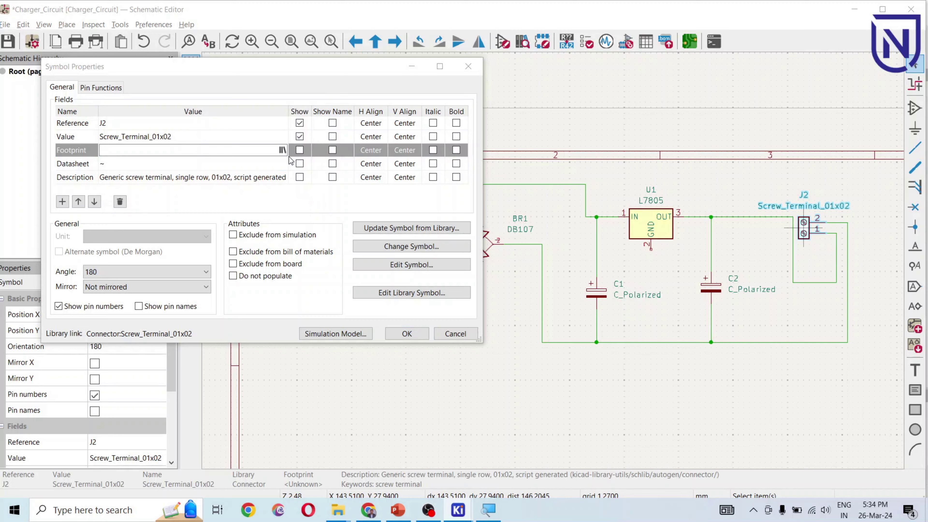
Open the footprint chooser for screw terminal J2 and browse the footprints matching "screw".
{"action": "left_click", "coordinate": [290, 153]}
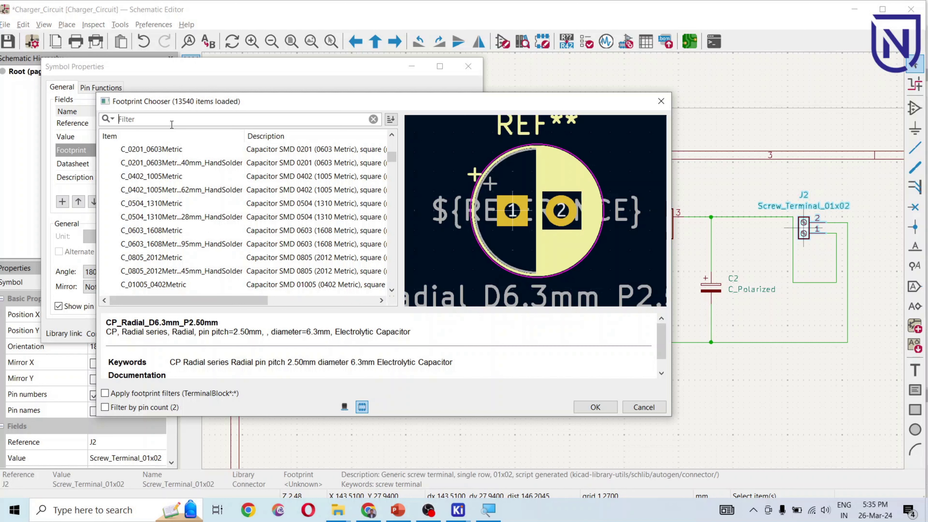
{"action": "type", "text": "scre"}
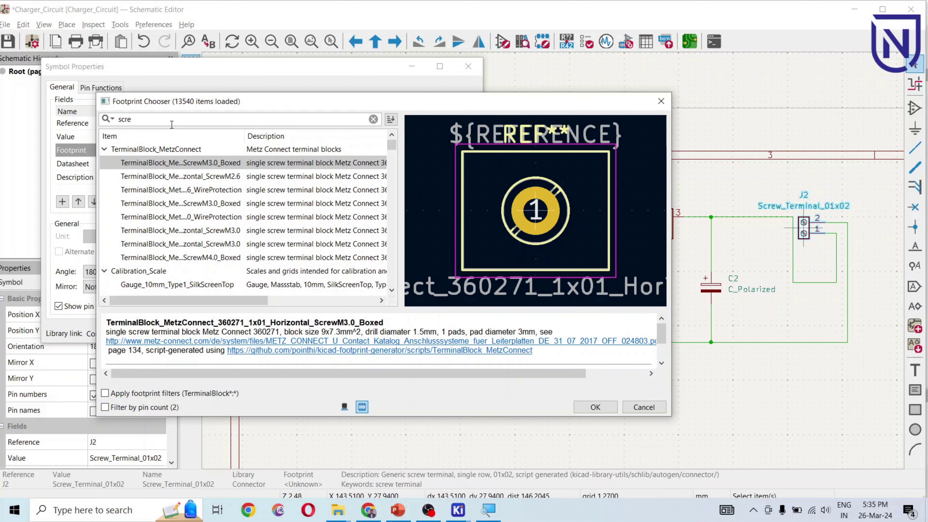
{"action": "left_click", "coordinate": [167, 177]}
{"action": "type", "text": "w"}
{"action": "scroll", "coordinate": [167, 255], "scroll_direction": "down", "scroll_amount": 10}
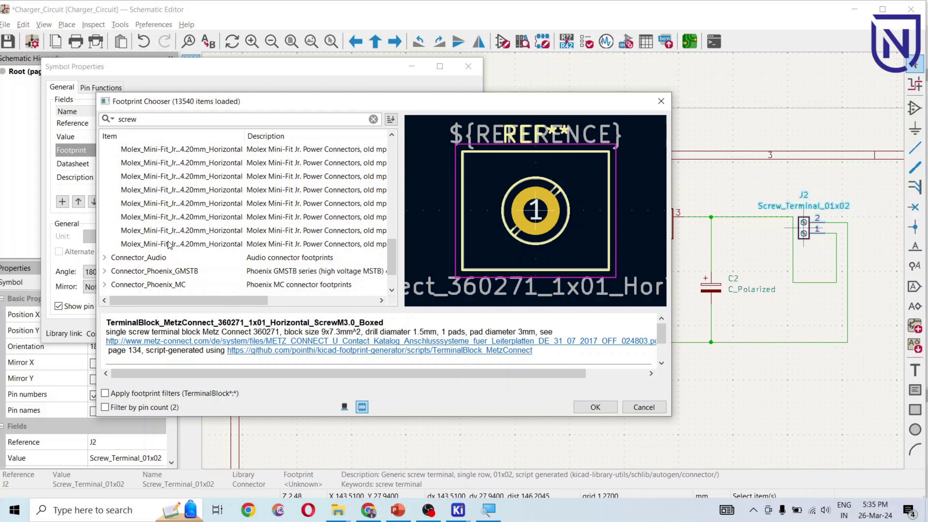
{"action": "scroll", "coordinate": [168, 247], "scroll_direction": "down", "scroll_amount": 2}
{"action": "scroll", "coordinate": [174, 238], "scroll_direction": "up", "scroll_amount": 10}
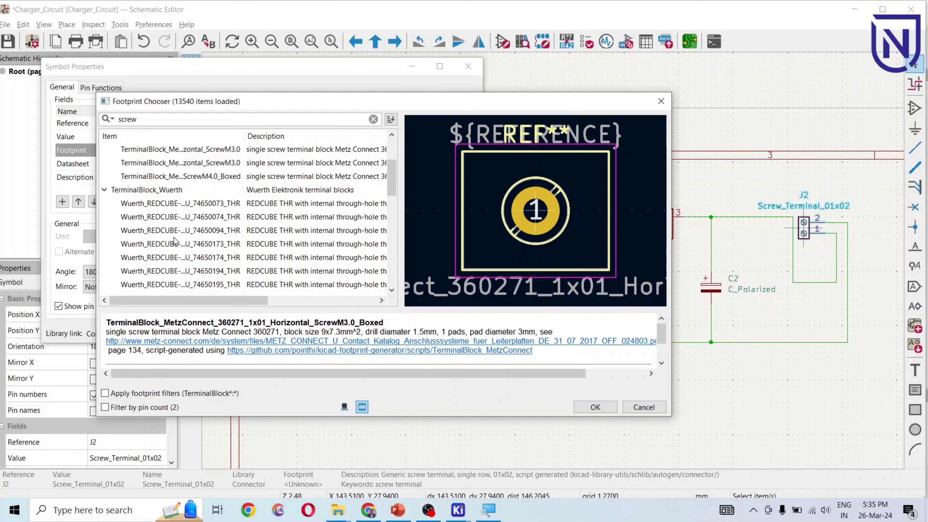
{"action": "scroll", "coordinate": [174, 237], "scroll_direction": "up", "scroll_amount": 2}
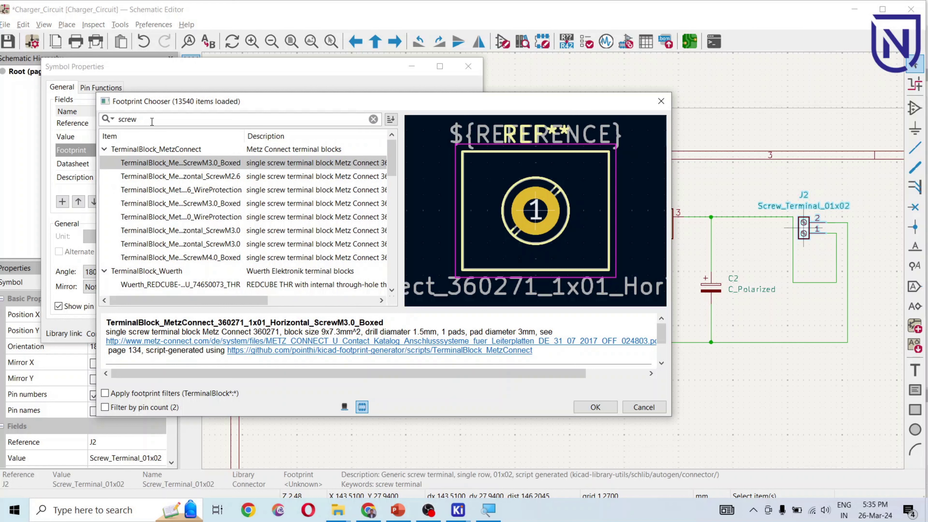
Search the footprints for "termi" and assign TerminalBlock:TerminalBlock_bornier-2_P5.08mm to J2.
{"action": "type", "text": "termi"}
{"action": "left_click", "coordinate": [595, 407]}
{"action": "left_click", "coordinate": [409, 336]}
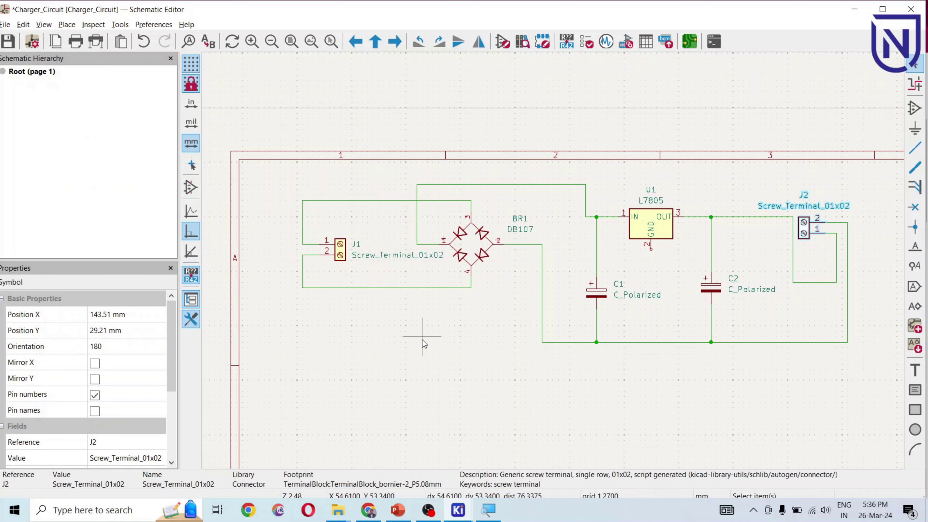
Update the PCB from the schematic to add J2's footprint, and place it on the board below C2.
{"action": "left_click", "coordinate": [119, 24]}
{"action": "left_click", "coordinate": [205, 37]}
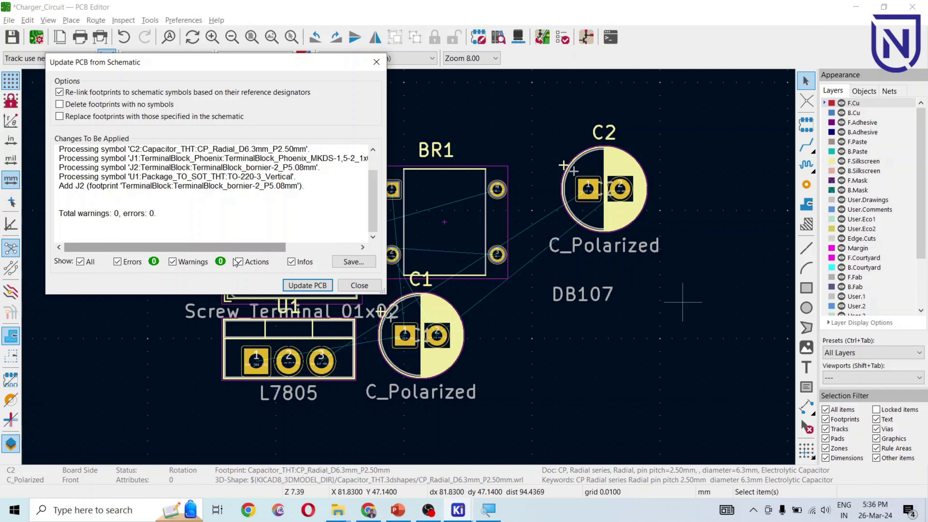
{"action": "left_click", "coordinate": [314, 287]}
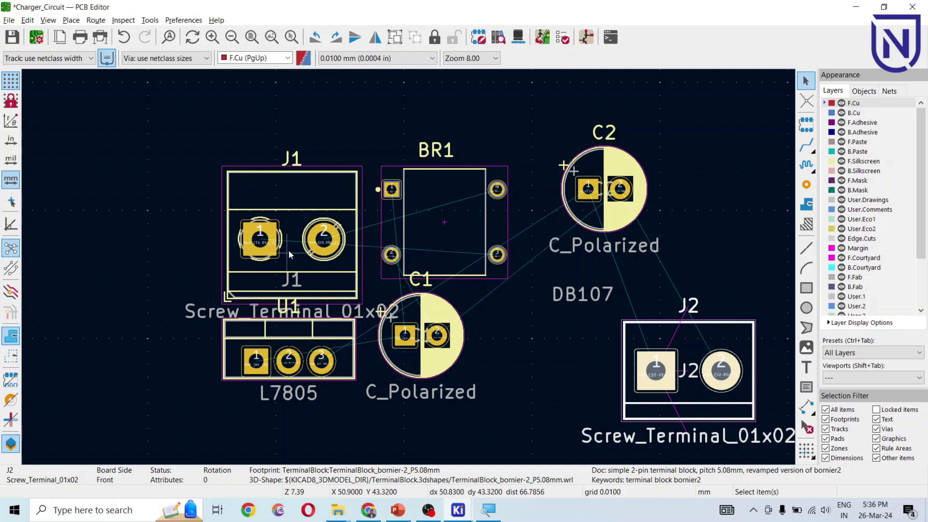
Move screw terminal J1 up and to the left, clear of BR1 and U1.
{"action": "left_click", "coordinate": [283, 207]}
{"action": "key", "text": "m"}
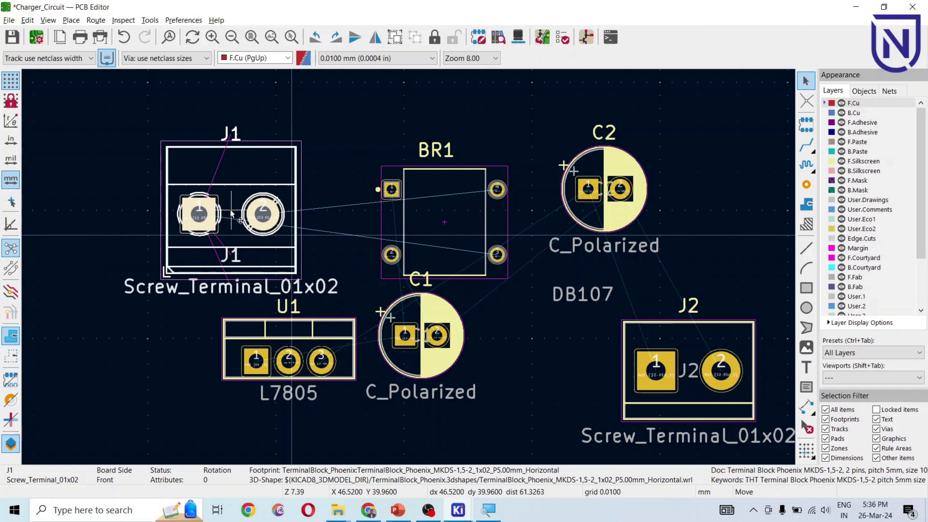
{"action": "left_click", "coordinate": [160, 198]}
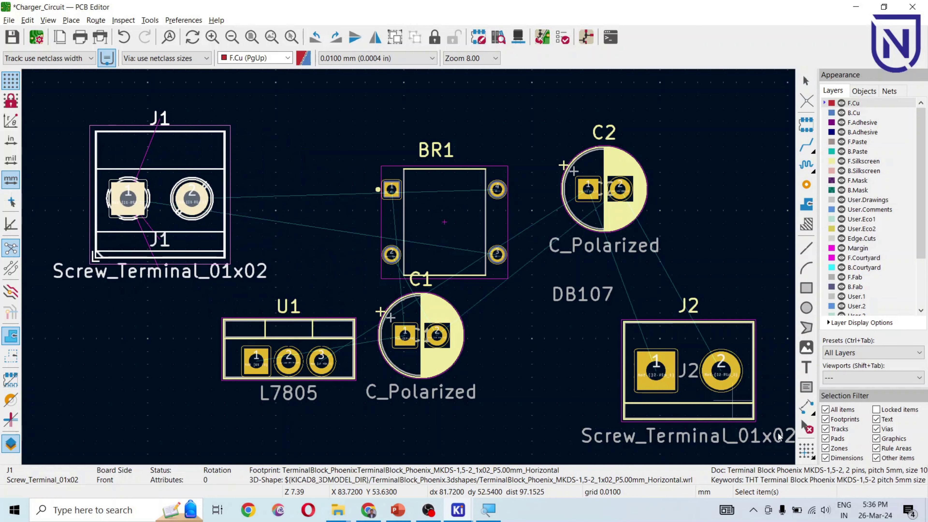
Move screw terminal J2 over J1 to compare their sizes, and set it down below C2, slightly up and left of its former spot.
{"action": "left_click", "coordinate": [699, 402]}
{"action": "key", "text": "m"}
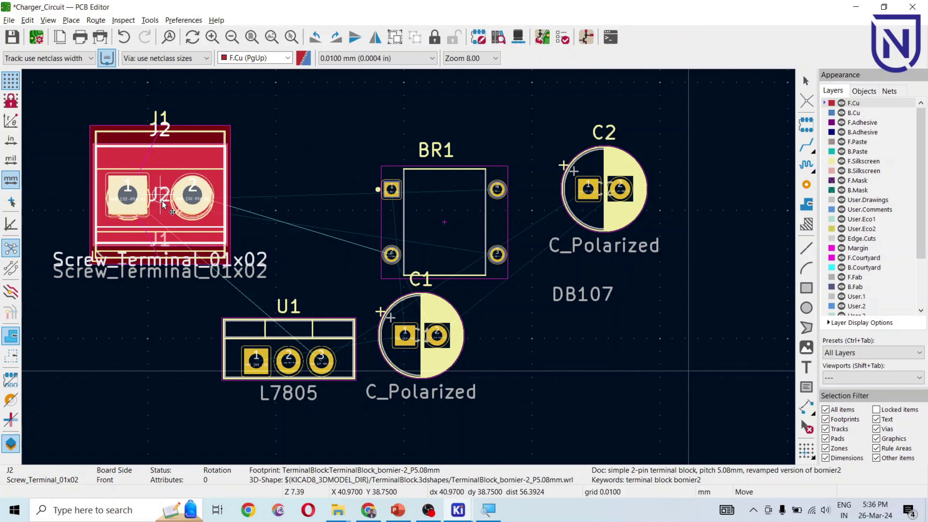
{"action": "left_click", "coordinate": [644, 380]}
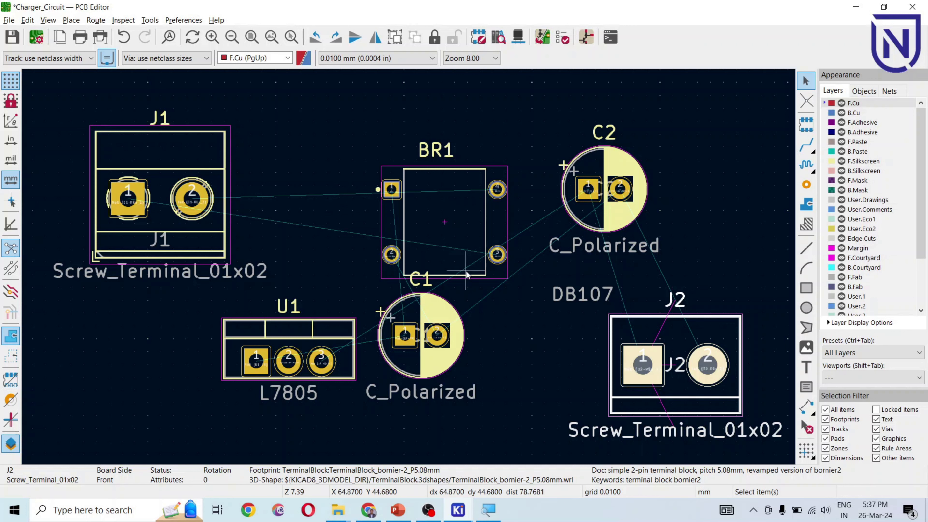
Move screw terminal J1 slightly right and bridge rectifier BR1 up and left, clear of C1.
{"action": "scroll", "coordinate": [438, 273], "scroll_direction": "down", "scroll_amount": 2}
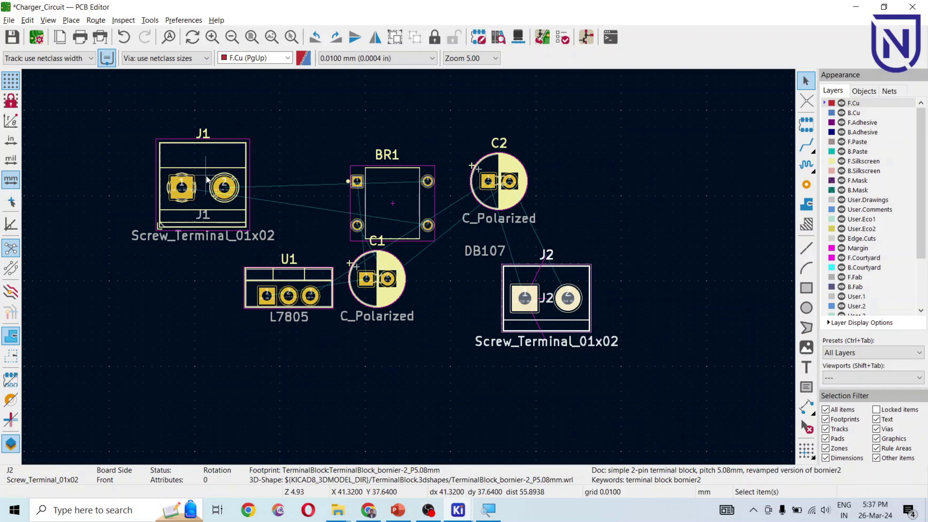
{"action": "left_click", "coordinate": [206, 163]}
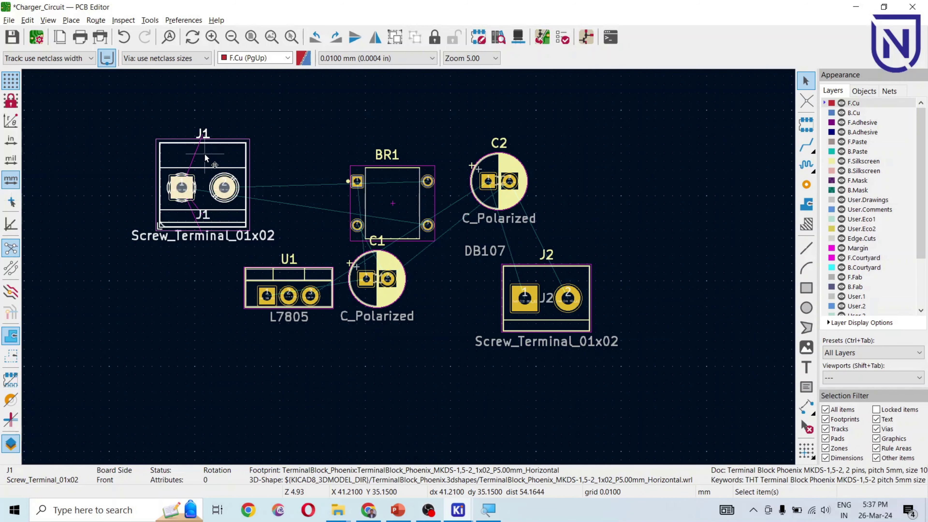
{"action": "left_click_drag", "start_coordinate": [204, 163], "coordinate": [210, 187]}
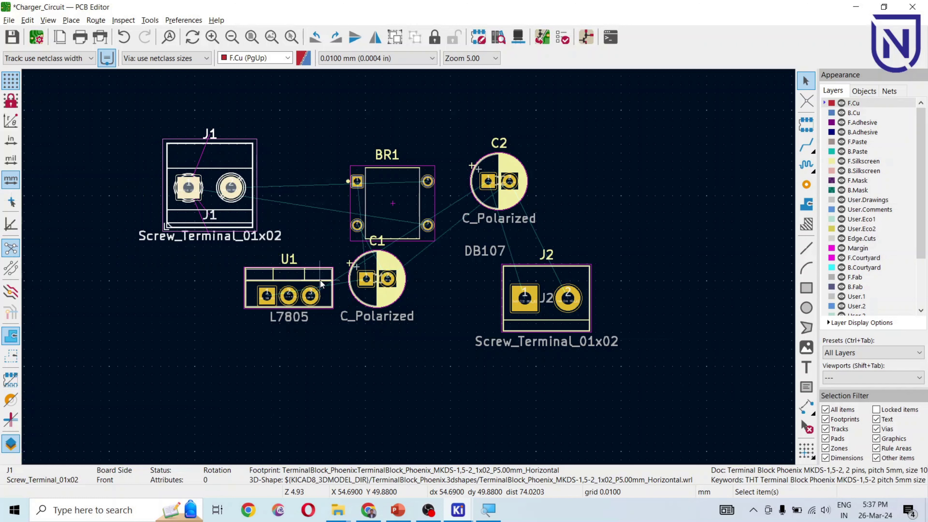
{"action": "left_click", "coordinate": [405, 211]}
{"action": "left_click_drag", "start_coordinate": [410, 209], "coordinate": [370, 186]}
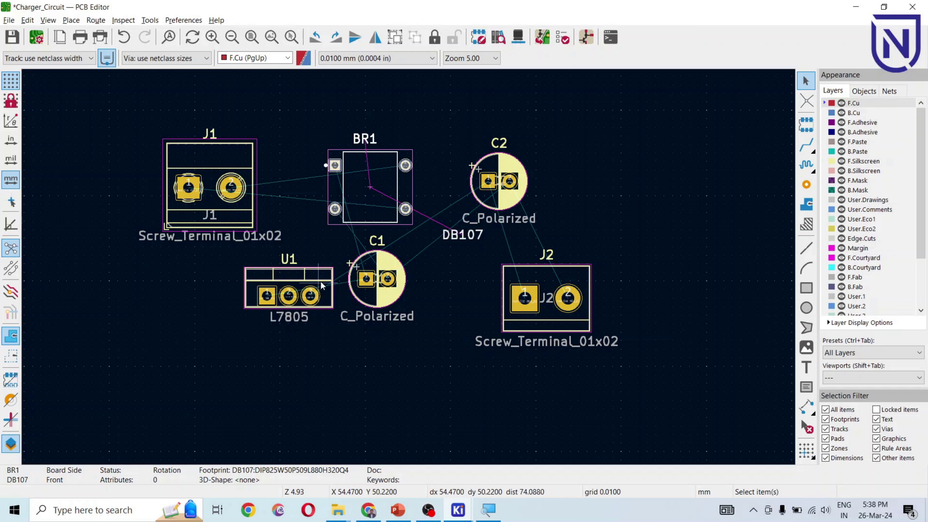
Open the 3D view of the board and examine the component models from the front and from above.
{"action": "left_click", "coordinate": [52, 20]}
{"action": "left_click", "coordinate": [75, 76]}
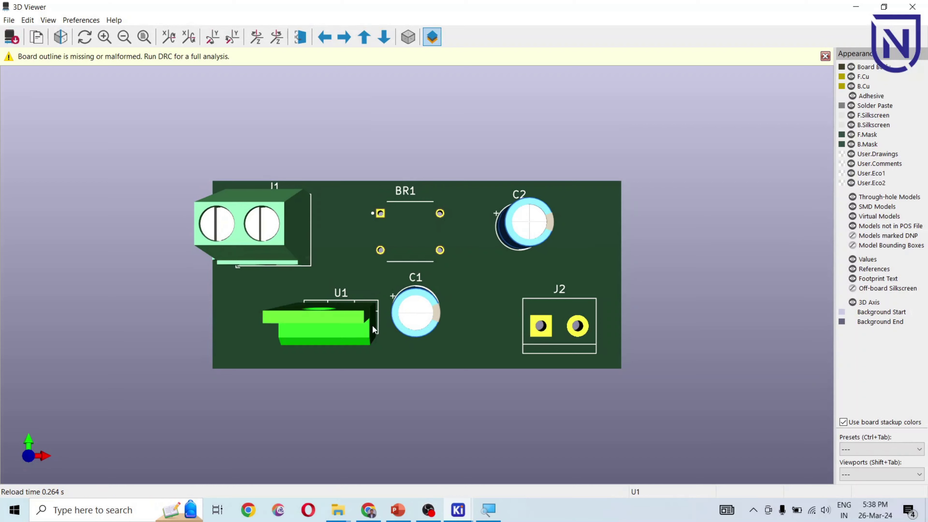
{"action": "left_click_drag", "start_coordinate": [412, 372], "coordinate": [500, 332]}
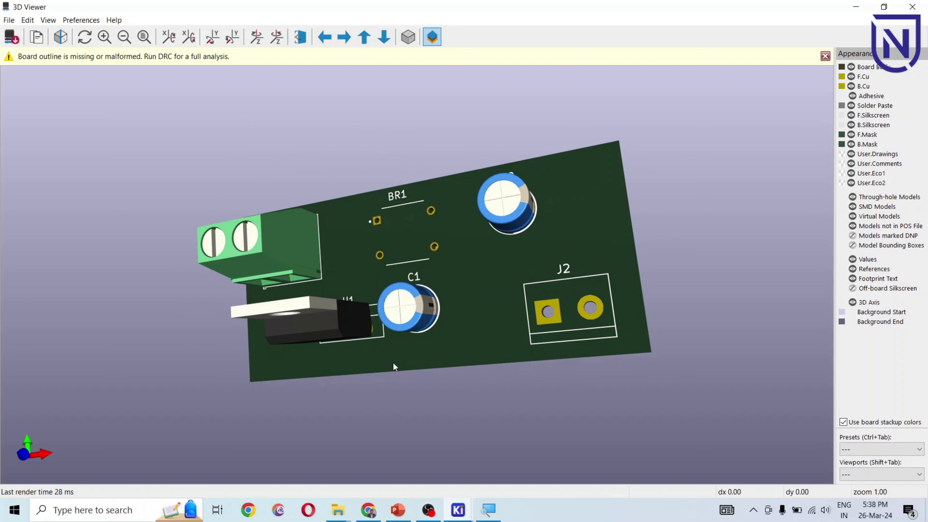
{"action": "left_click_drag", "start_coordinate": [307, 373], "coordinate": [279, 233]}
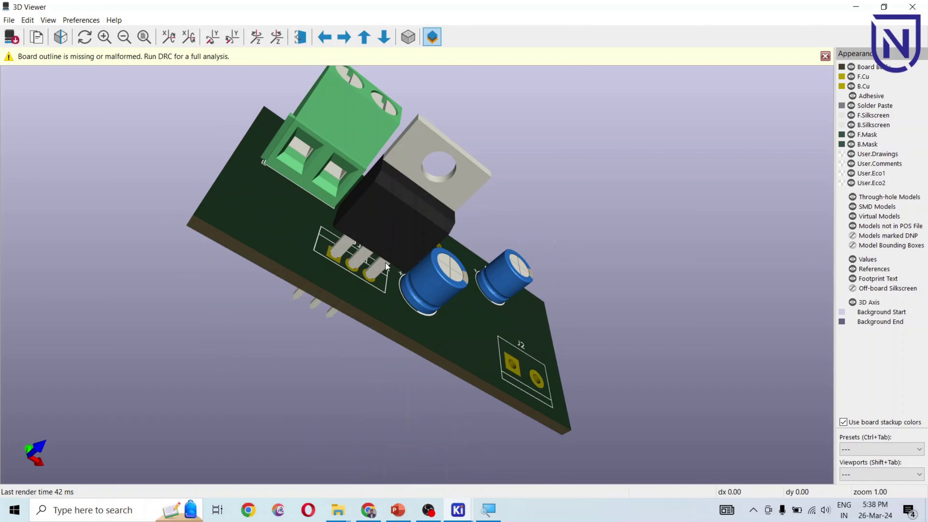
{"action": "left_click_drag", "start_coordinate": [481, 333], "coordinate": [259, 321]}
{"action": "left_click_drag", "start_coordinate": [520, 310], "coordinate": [405, 356]}
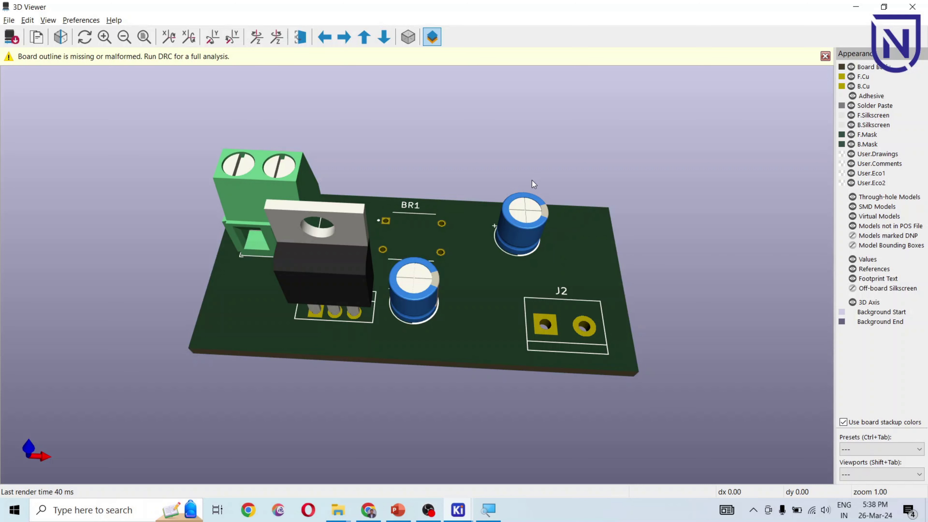
Switch to the Schematic Editor and delete screw terminal J2, keeping its wires.
{"action": "key", "text": "alt+Tab"}
{"action": "key", "text": "Tab"}
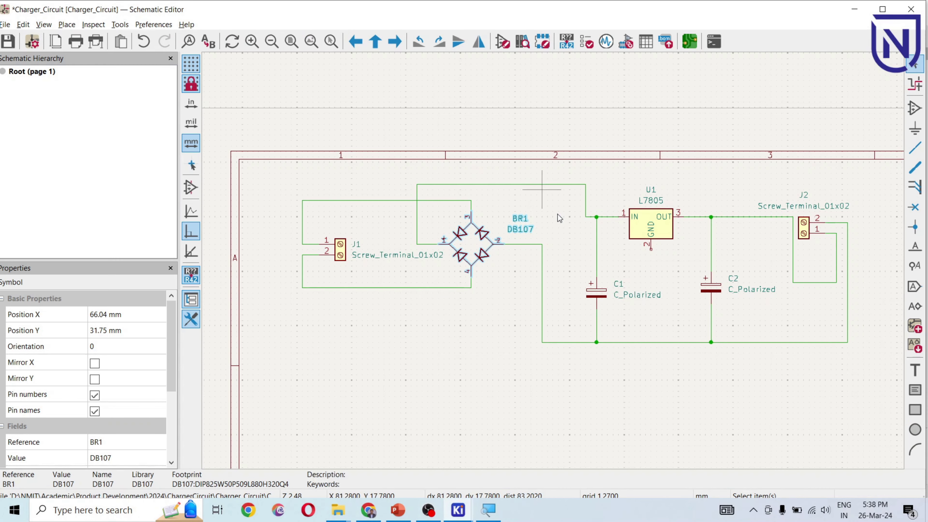
{"action": "left_click", "coordinate": [827, 397]}
{"action": "left_click", "coordinate": [809, 232]}
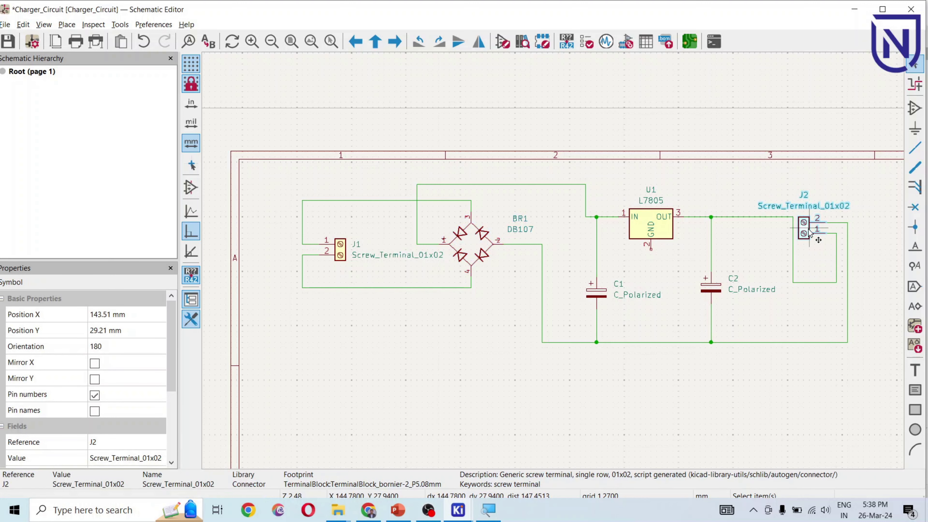
{"action": "key", "text": "Delete"}
Search the symbols for "scr" and choose Screw_Terminal_01x02 with the footprint TerminalBlock_Phoenix_MKDS-3-2-5.08_1x02_P5.08mm_Horizontal.
{"action": "left_click", "coordinate": [917, 111]}
{"action": "left_click", "coordinate": [288, 115]}
{"action": "type", "text": "scr"}
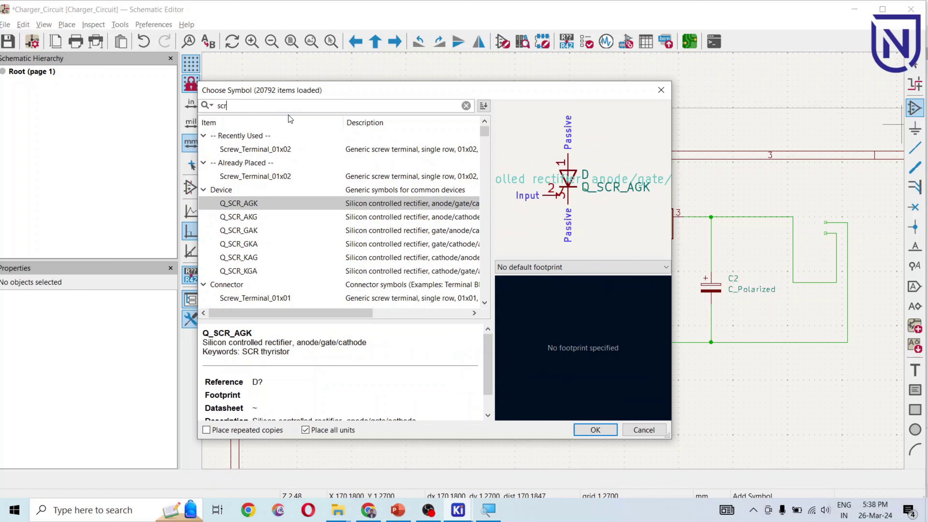
{"action": "left_click", "coordinate": [284, 150]}
{"action": "left_click", "coordinate": [585, 267]}
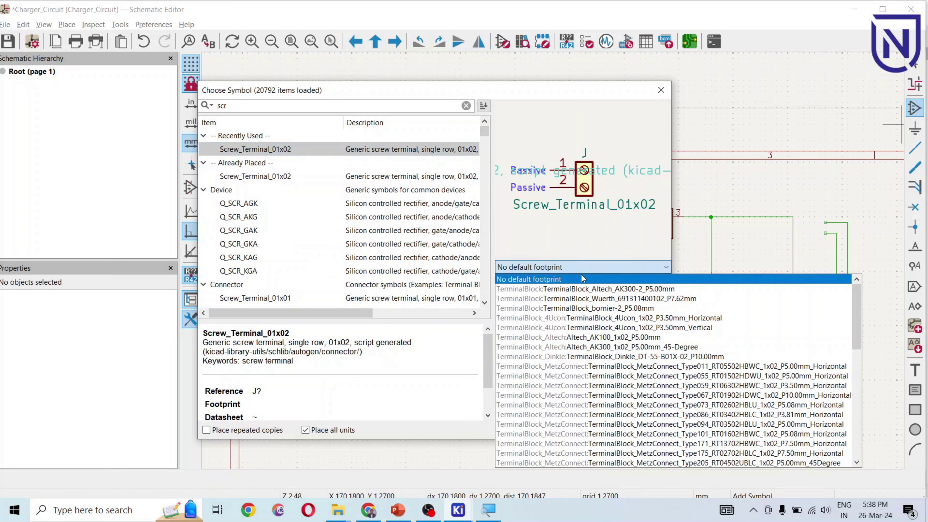
{"action": "scroll", "coordinate": [585, 402], "scroll_direction": "down", "scroll_amount": 6}
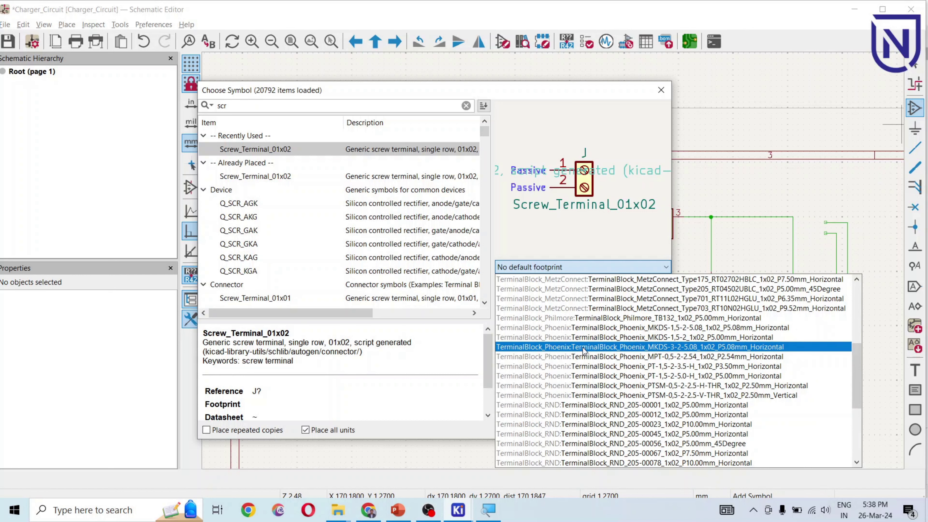
{"action": "scroll", "coordinate": [565, 381], "scroll_direction": "up", "scroll_amount": 4}
{"action": "scroll", "coordinate": [565, 381], "scroll_direction": "down", "scroll_amount": 6}
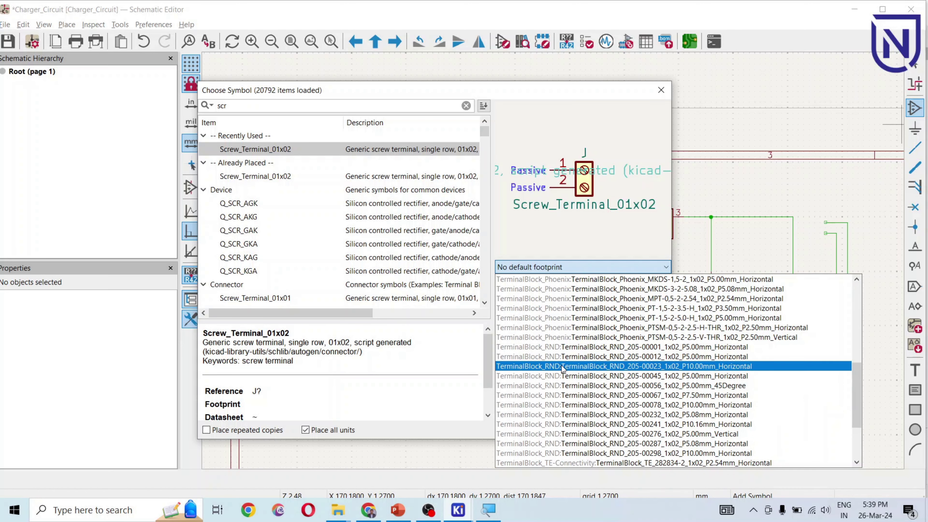
{"action": "scroll", "coordinate": [563, 367], "scroll_direction": "up", "scroll_amount": 1}
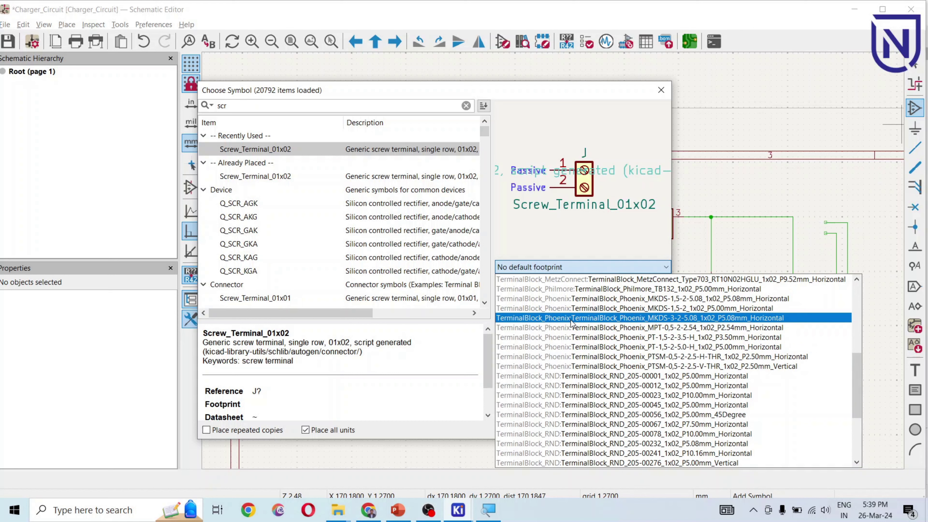
{"action": "left_click", "coordinate": [556, 318]}
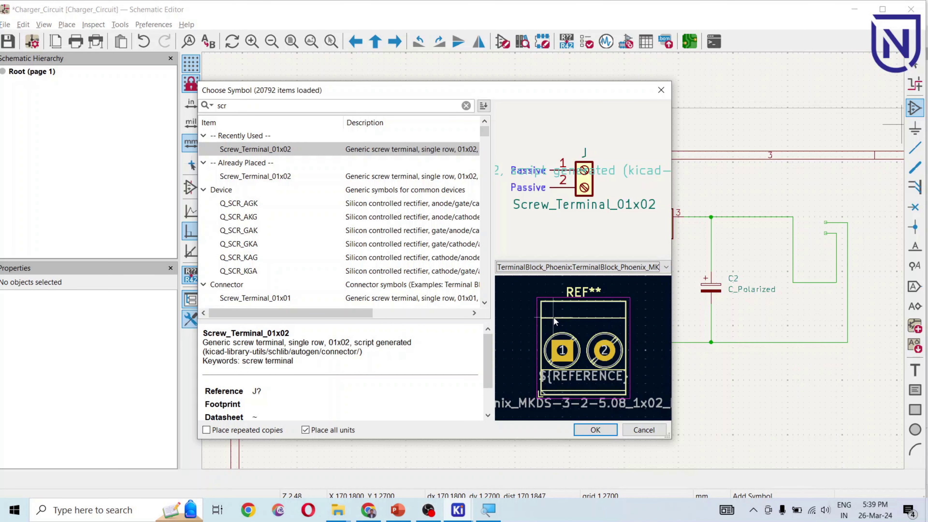
Place the chosen screw terminal just above the two open wire ends beyond C2, and end symbol placement.
{"action": "left_click", "coordinate": [595, 429]}
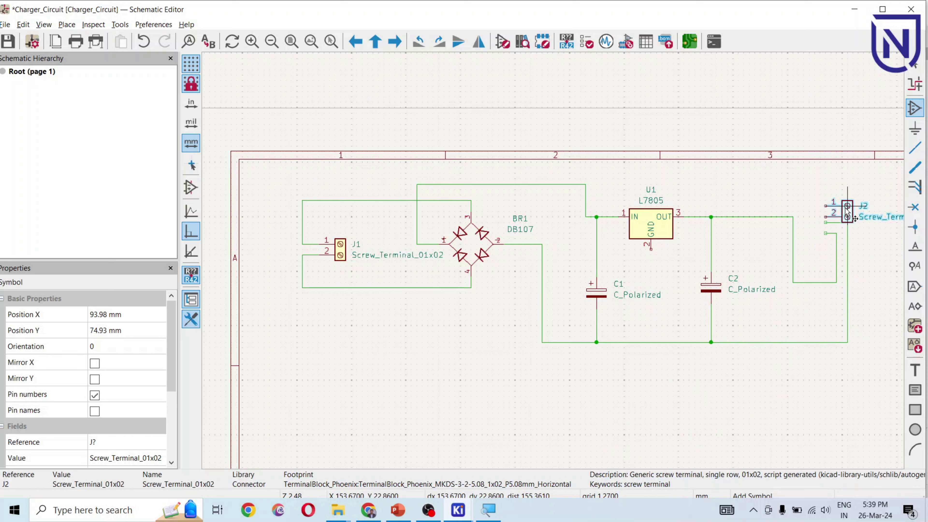
{"action": "left_click", "coordinate": [847, 205]}
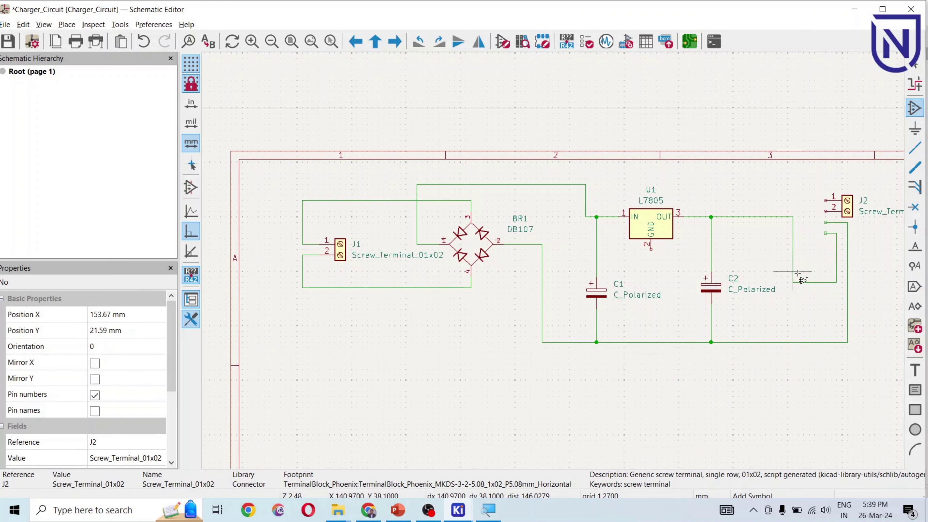
{"action": "left_click", "coordinate": [811, 221]}
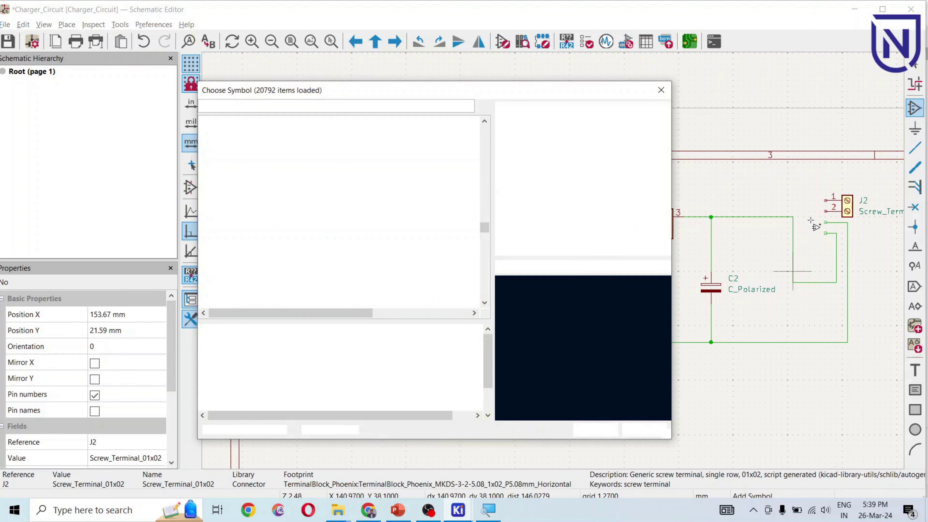
{"action": "left_click", "coordinate": [657, 431]}
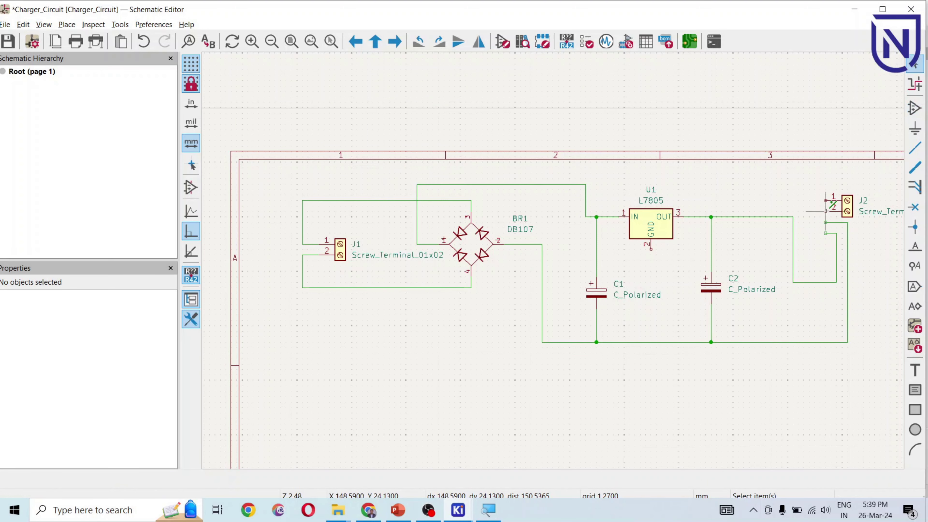
{"action": "key", "text": "w"}
{"action": "left_click", "coordinate": [814, 223]}
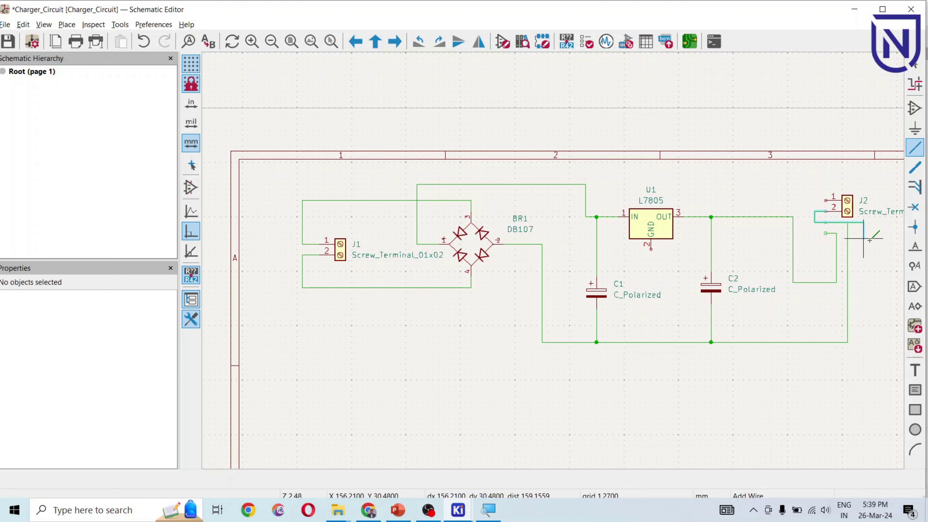
{"action": "scroll", "coordinate": [826, 223], "scroll_direction": "up", "scroll_amount": 10}
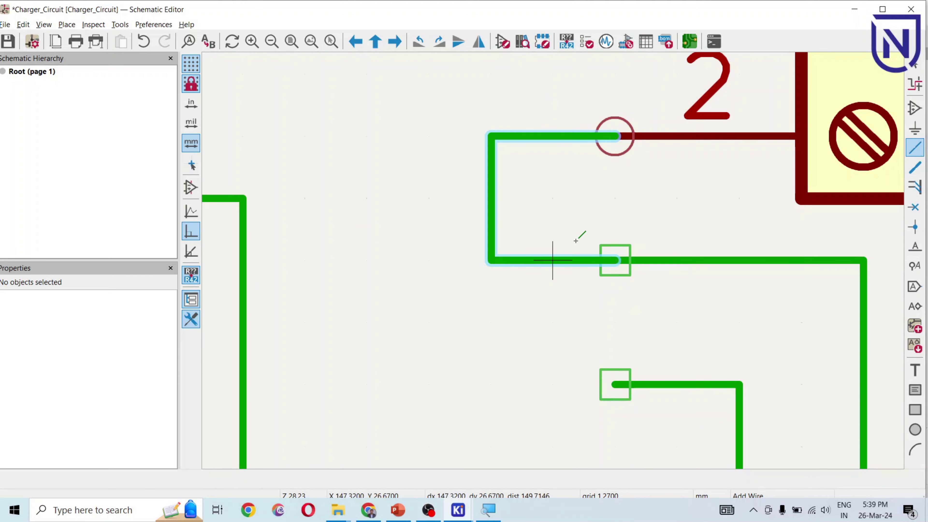
{"action": "key", "text": "Escape"}
Wire the upper open wire end to pin 2 of J2, routing it around the pin's outer side.
{"action": "left_click", "coordinate": [602, 256]}
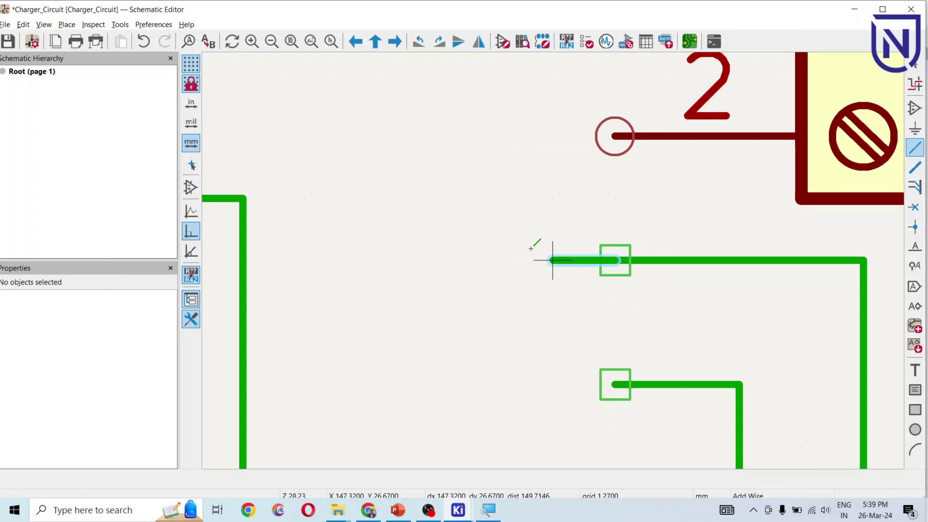
{"action": "left_click", "coordinate": [549, 141]}
{"action": "left_click", "coordinate": [611, 137]}
{"action": "key", "text": "Escape"}
Wire the lower open wire end to pin 1 of J2, passing outside the pin 2 wire.
{"action": "scroll", "coordinate": [503, 260], "scroll_direction": "down", "scroll_amount": 3}
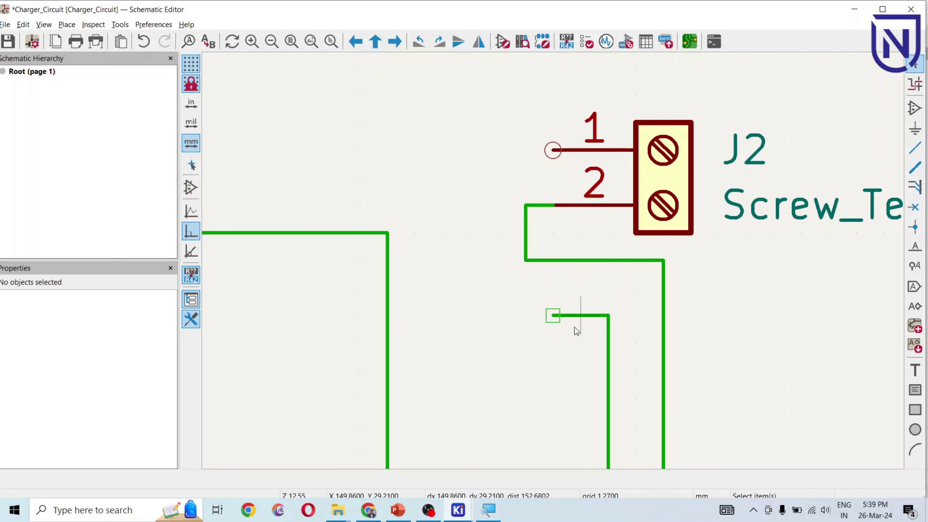
{"action": "key", "text": "w"}
{"action": "left_click", "coordinate": [471, 149]}
{"action": "left_click", "coordinate": [553, 150]}
{"action": "key", "text": "Escape"}
Update the PCB from the schematic to transfer the replaced screw terminal J2.
{"action": "scroll", "coordinate": [566, 173], "scroll_direction": "down", "scroll_amount": 6}
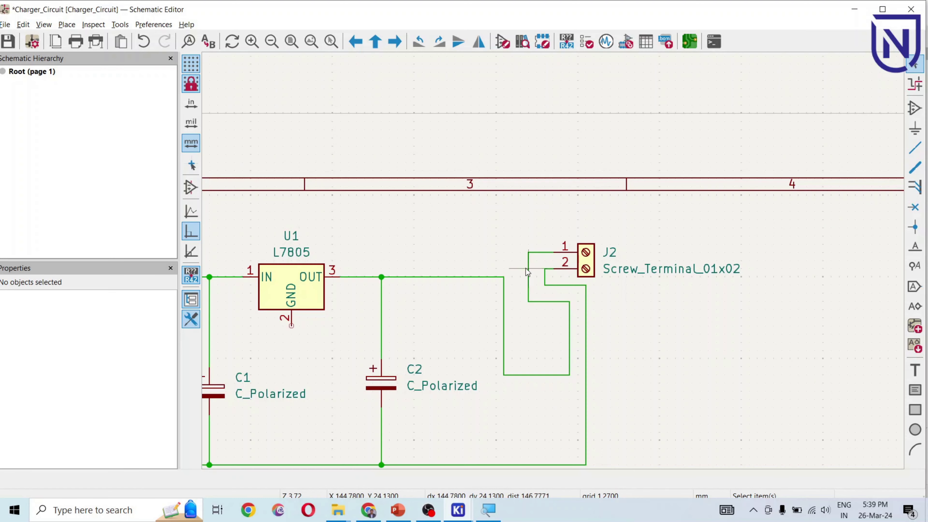
{"action": "left_click", "coordinate": [119, 24]}
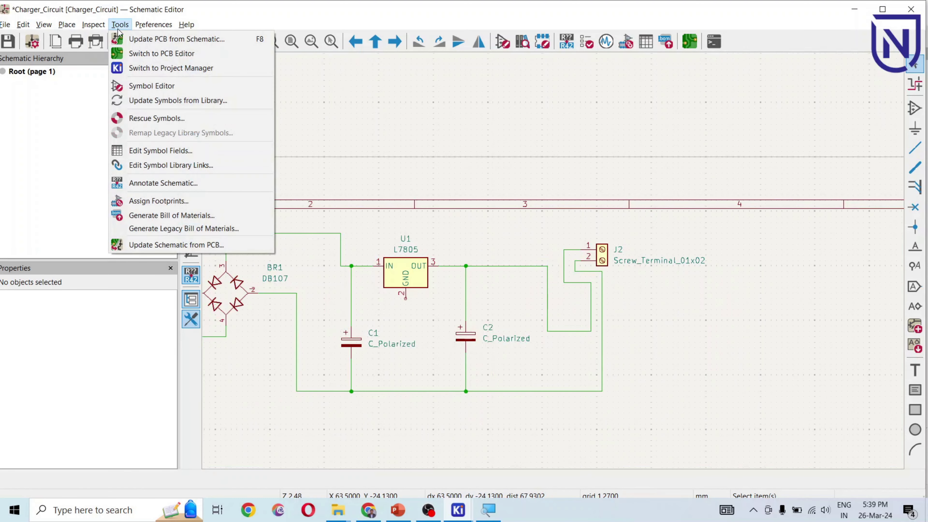
{"action": "left_click", "coordinate": [176, 39]}
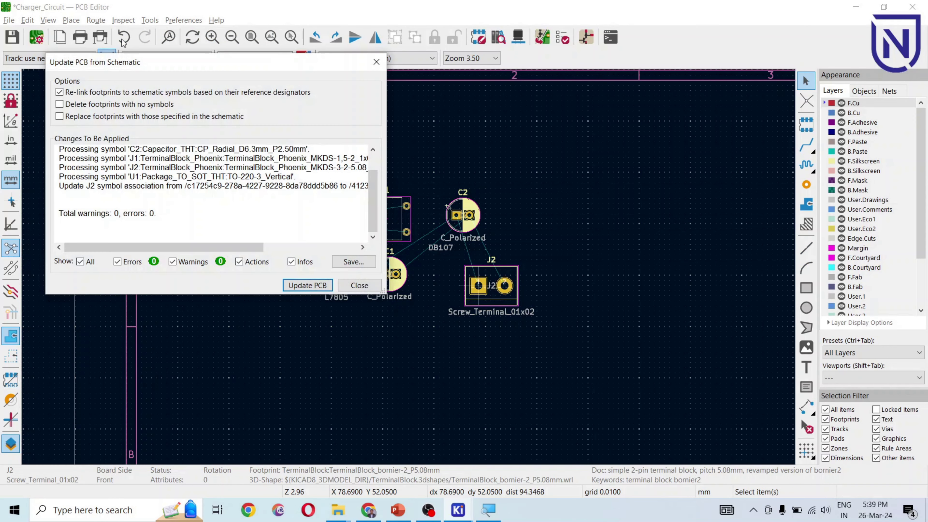
{"action": "left_click", "coordinate": [307, 285]}
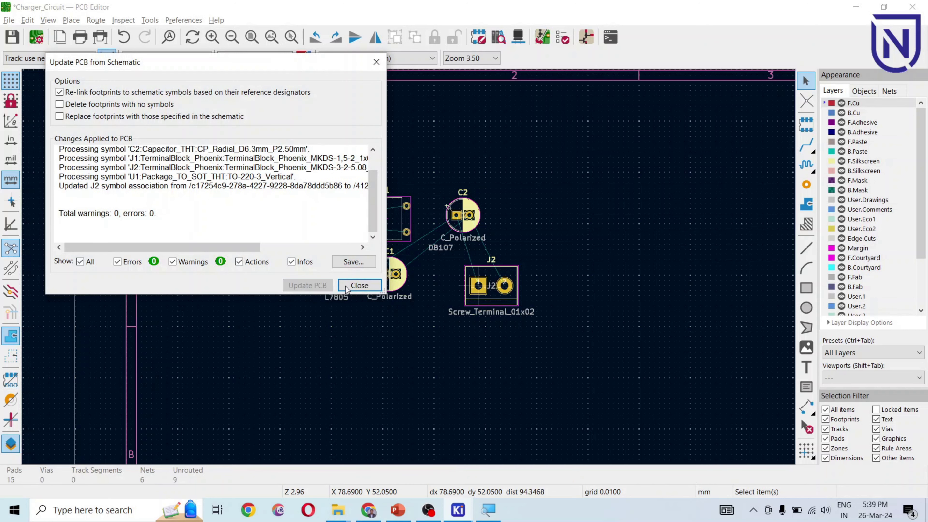
{"action": "left_click", "coordinate": [356, 287]}
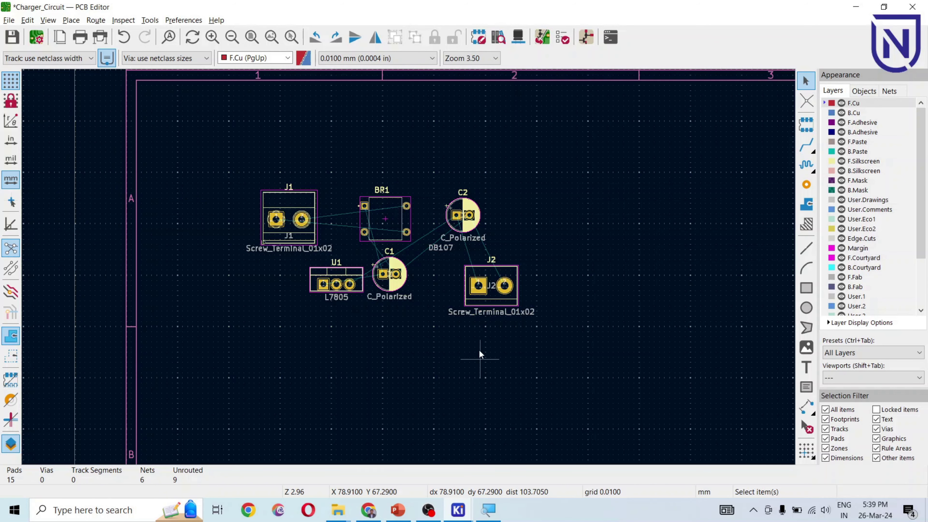
Open the 3D view and examine both terminal blocks, the regulator and capacitors from all sides, including the board's underside.
{"action": "key", "text": "alt+3"}
{"action": "left_click_drag", "start_coordinate": [515, 256], "coordinate": [449, 313]}
{"action": "left_click_drag", "start_coordinate": [329, 256], "coordinate": [607, 333]}
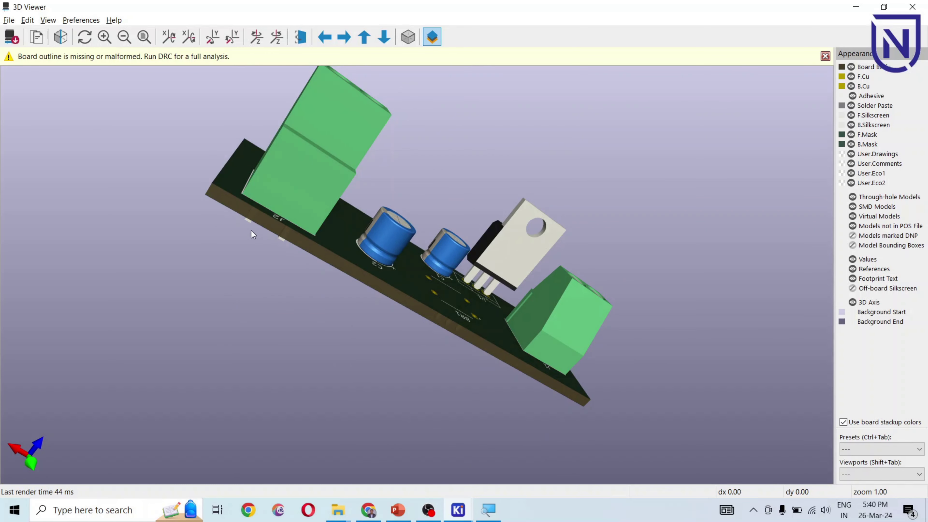
{"action": "left_click_drag", "start_coordinate": [221, 193], "coordinate": [497, 311]}
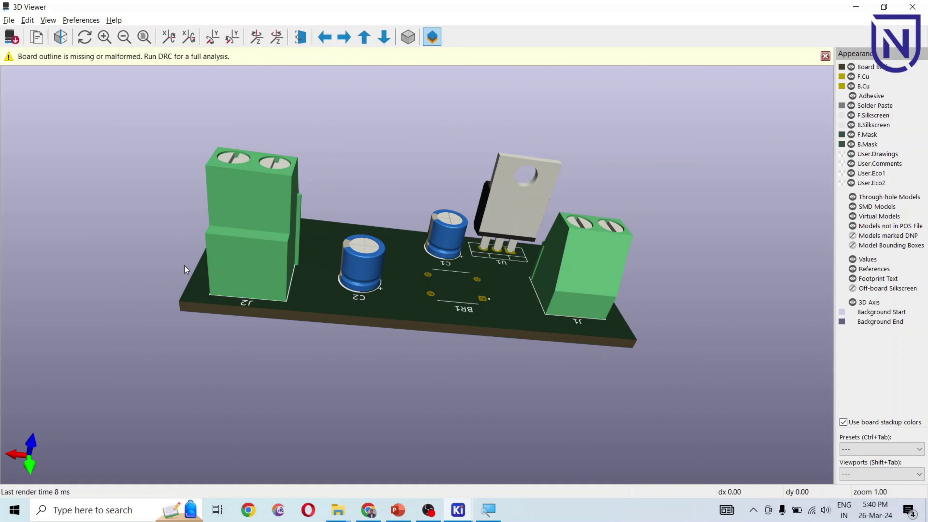
{"action": "left_click_drag", "start_coordinate": [196, 295], "coordinate": [255, 288]}
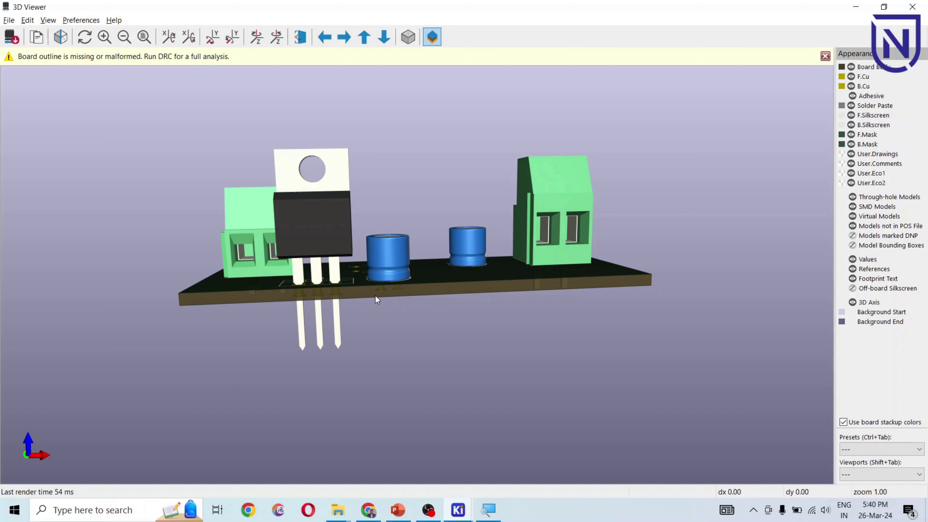
{"action": "left_click_drag", "start_coordinate": [392, 292], "coordinate": [488, 317]}
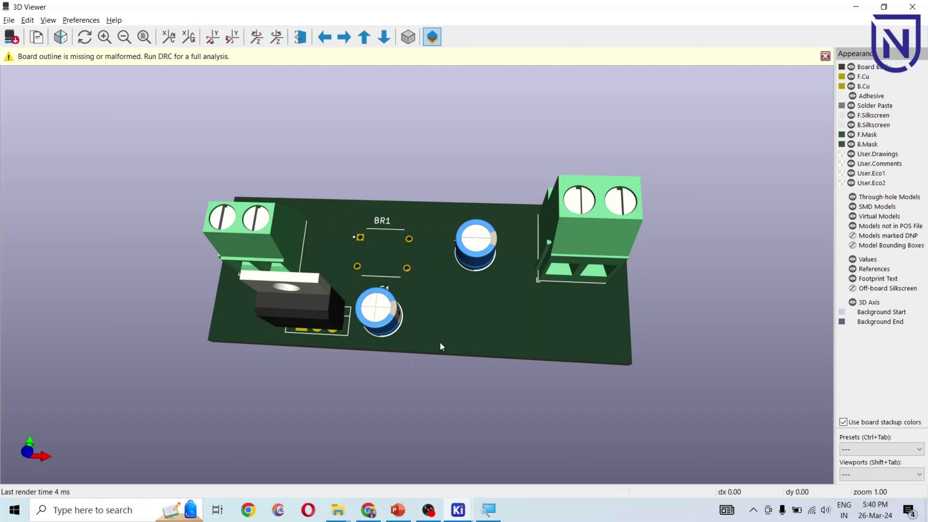
{"action": "left_click_drag", "start_coordinate": [437, 348], "coordinate": [438, 253]}
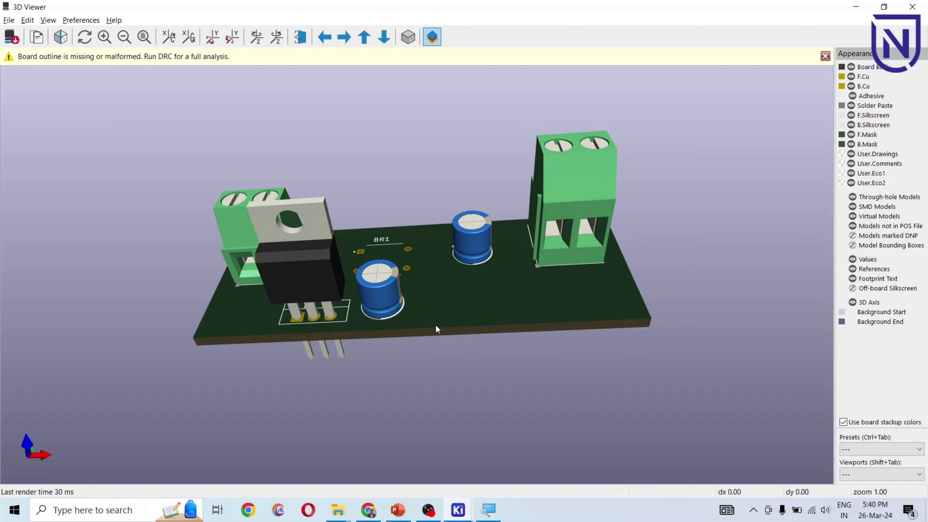
{"action": "mouse_move", "coordinate": [432, 317]}
{"action": "left_mouse_down"}
{"action": "mouse_move", "coordinate": [455, 262]}
{"action": "mouse_move", "coordinate": [450, 324]}
{"action": "mouse_move", "coordinate": [439, 108]}
{"action": "mouse_move", "coordinate": [429, 309]}
{"action": "left_mouse_up"}
{"action": "left_click_drag", "start_coordinate": [329, 324], "coordinate": [251, 291]}
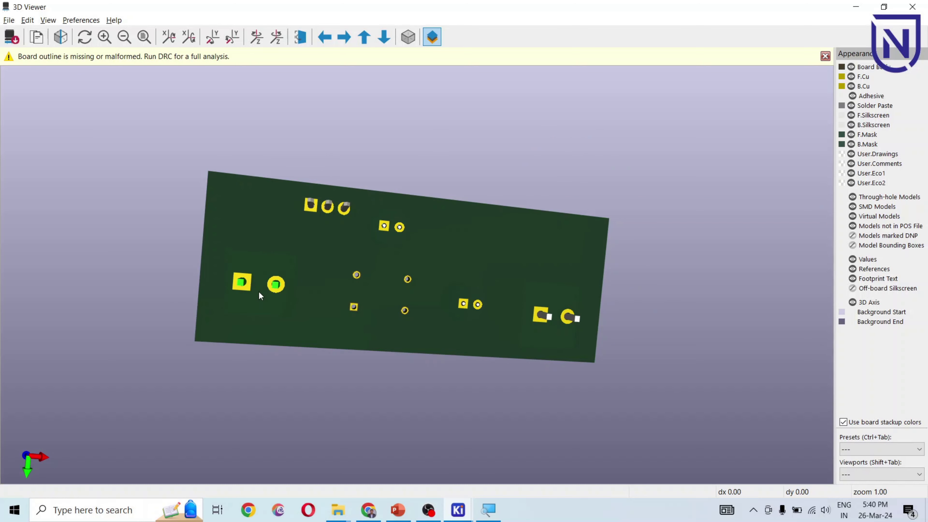
Rotate terminal block J1 by 270 degrees so its wire openings face outward, away from BR1, and adjust its position slightly.
{"action": "left_click_drag", "start_coordinate": [499, 328], "coordinate": [444, 299]}
{"action": "left_click_drag", "start_coordinate": [433, 333], "coordinate": [449, 347]}
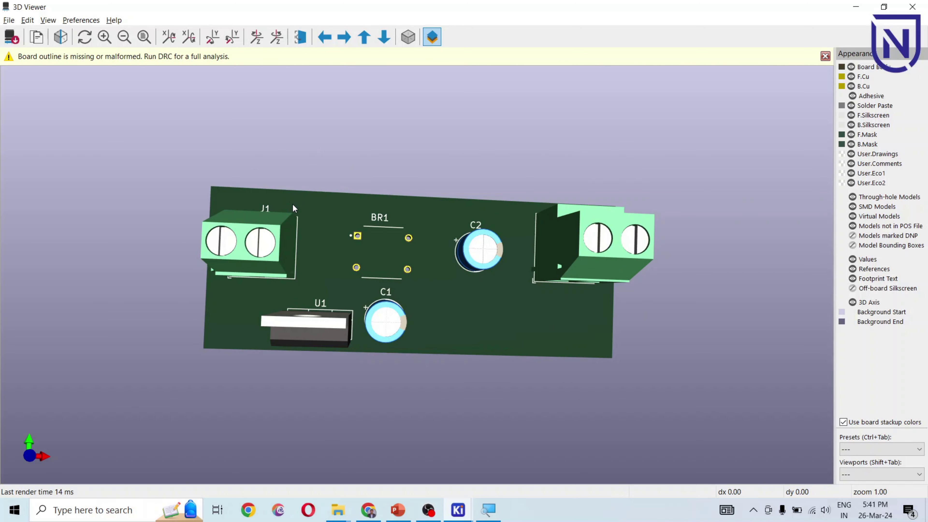
{"action": "left_click_drag", "start_coordinate": [256, 322], "coordinate": [260, 177]}
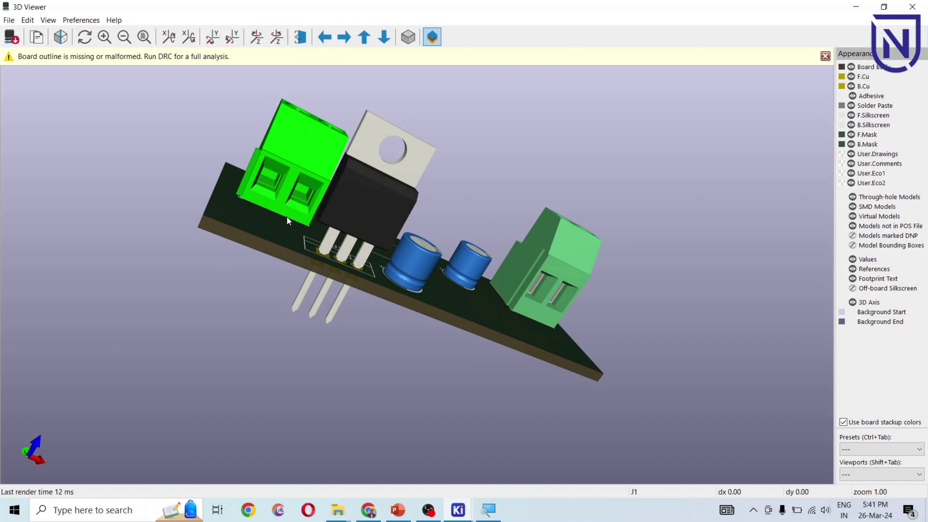
{"action": "left_click_drag", "start_coordinate": [270, 232], "coordinate": [241, 385]}
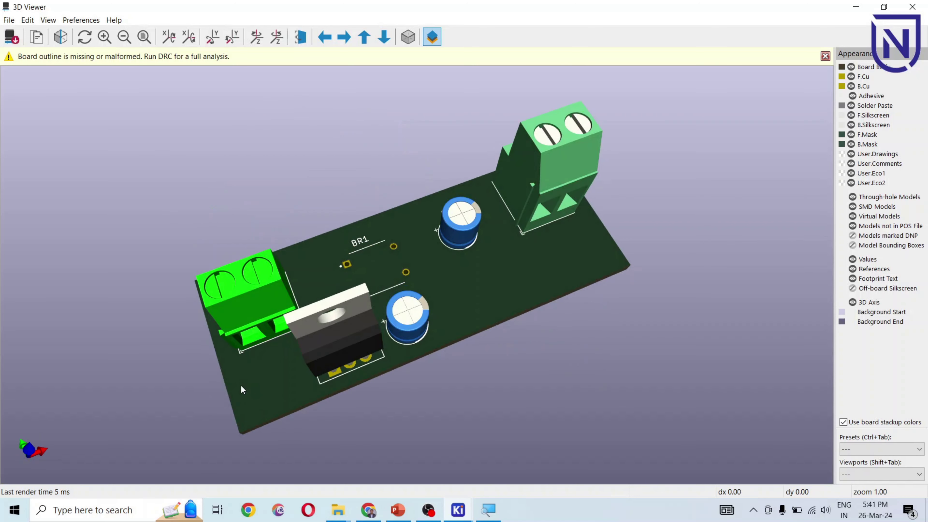
{"action": "key", "text": "alt+Tab"}
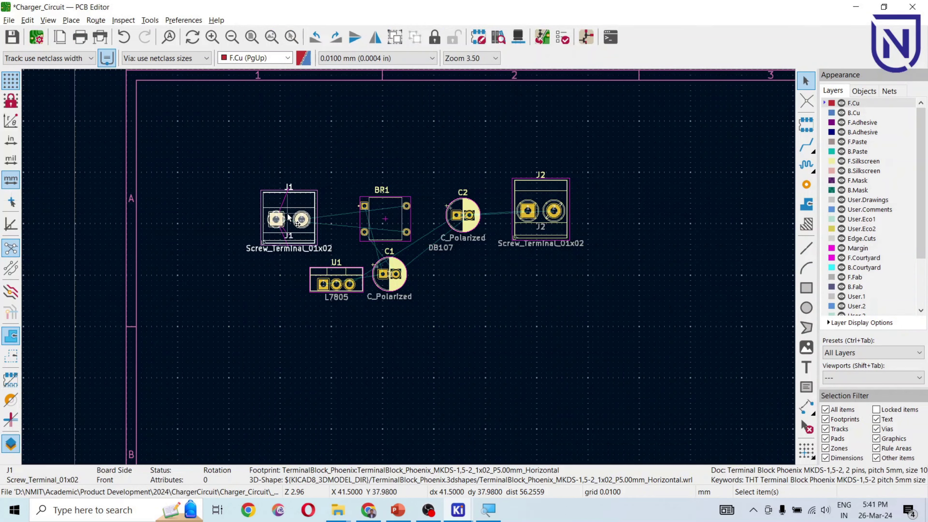
{"action": "key", "text": "r"}
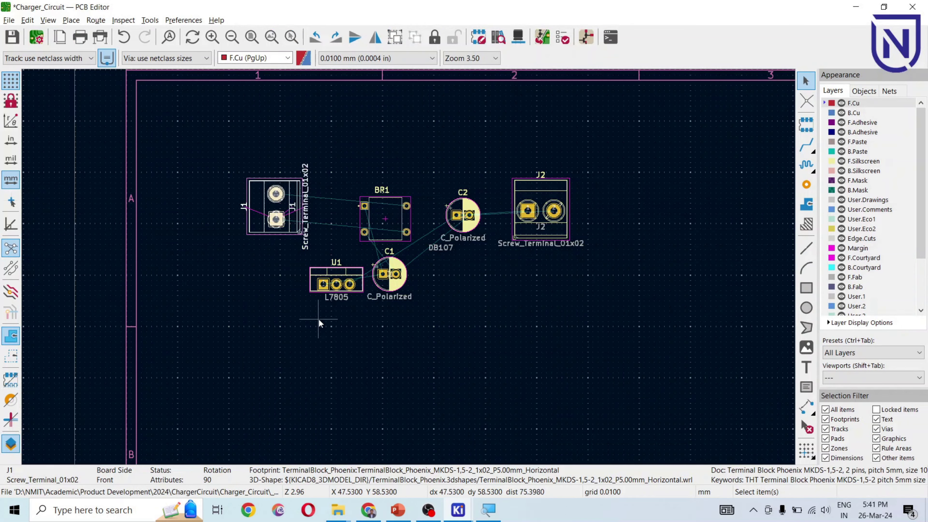
{"action": "key", "text": "r"}
{"action": "key", "text": "r"}
{"action": "left_click_drag", "start_coordinate": [277, 245], "coordinate": [289, 235]}
Check J1's orientation in 3D and turn terminal block J2 so its wire openings also face outward.
{"action": "key", "text": "alt+3"}
{"action": "left_click_drag", "start_coordinate": [269, 376], "coordinate": [542, 307]}
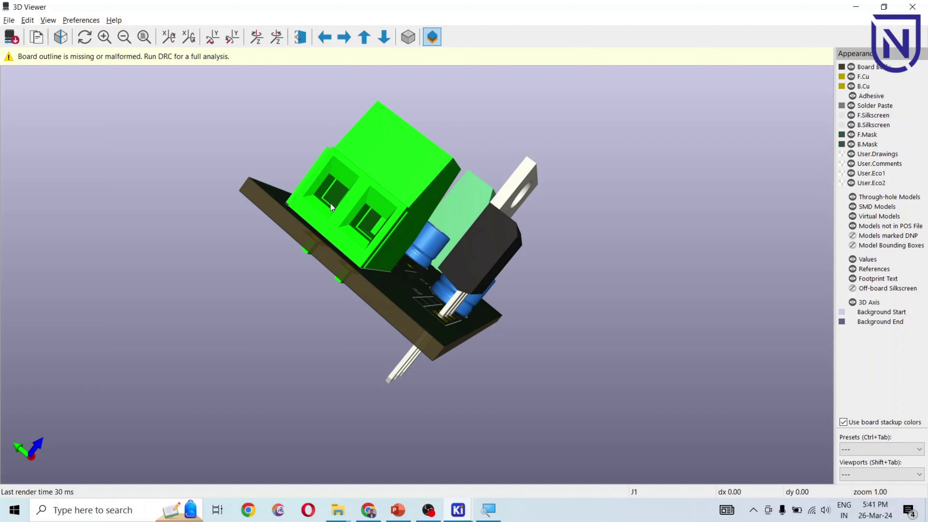
{"action": "left_click_drag", "start_coordinate": [410, 286], "coordinate": [238, 318]}
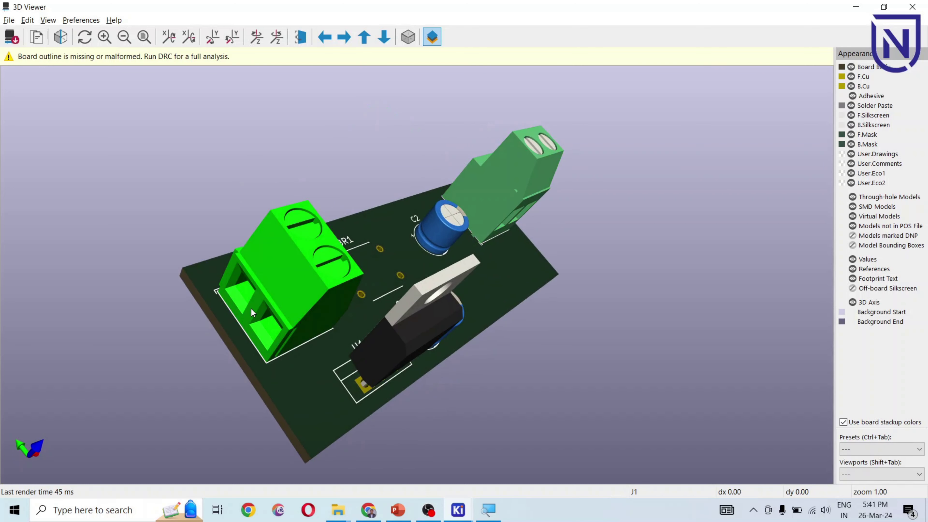
{"action": "left_click_drag", "start_coordinate": [302, 367], "coordinate": [549, 292]}
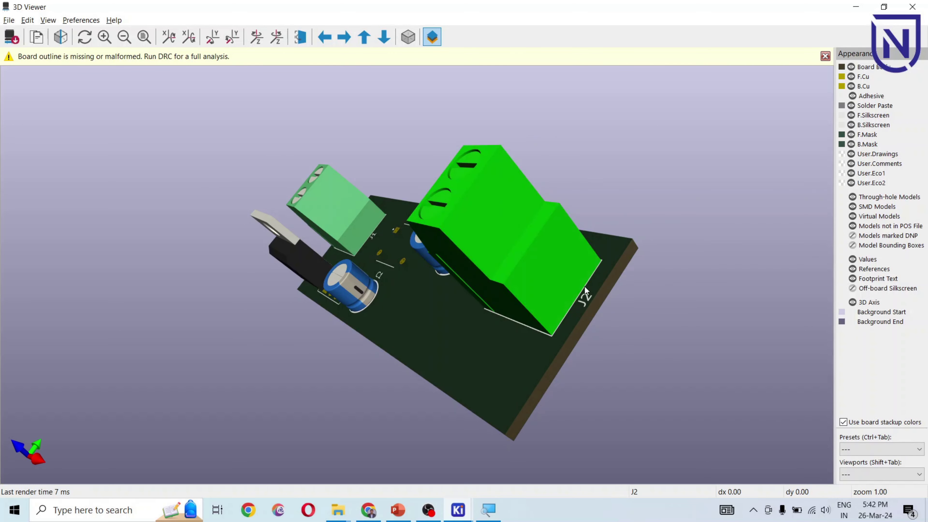
{"action": "left_click_drag", "start_coordinate": [551, 291], "coordinate": [456, 261]}
{"action": "left_click_drag", "start_coordinate": [449, 333], "coordinate": [594, 303]}
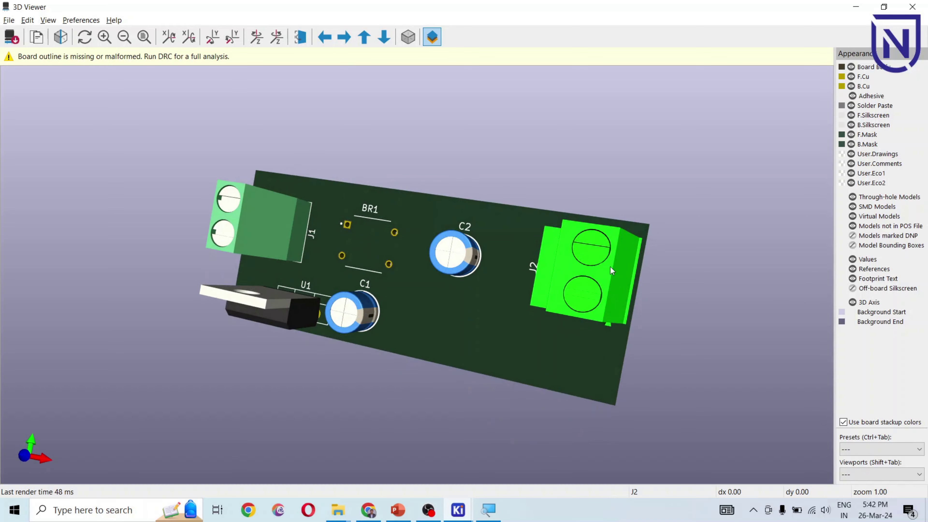
{"action": "left_click_drag", "start_coordinate": [431, 338], "coordinate": [559, 330]}
Move bridge rectifier BR1 upward in the PCB layout and rotate it 180 degrees to uncross its connections to J1.
{"action": "key", "text": "alt+Tab"}
{"action": "left_click", "coordinate": [457, 348]}
{"action": "scroll", "coordinate": [411, 213], "scroll_direction": "up", "scroll_amount": 3}
{"action": "left_click", "coordinate": [393, 285]}
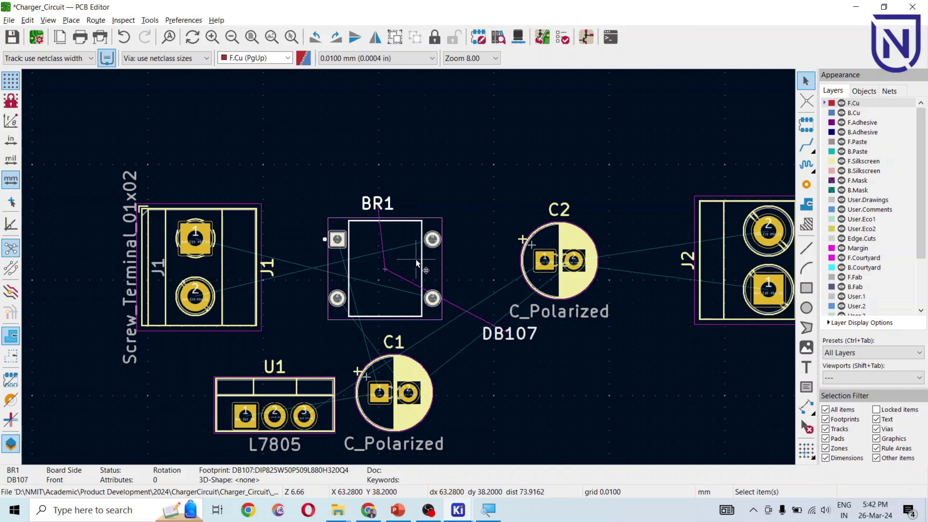
{"action": "left_click", "coordinate": [449, 226]}
{"action": "left_click", "coordinate": [403, 273]}
{"action": "left_click_drag", "start_coordinate": [409, 283], "coordinate": [406, 234]}
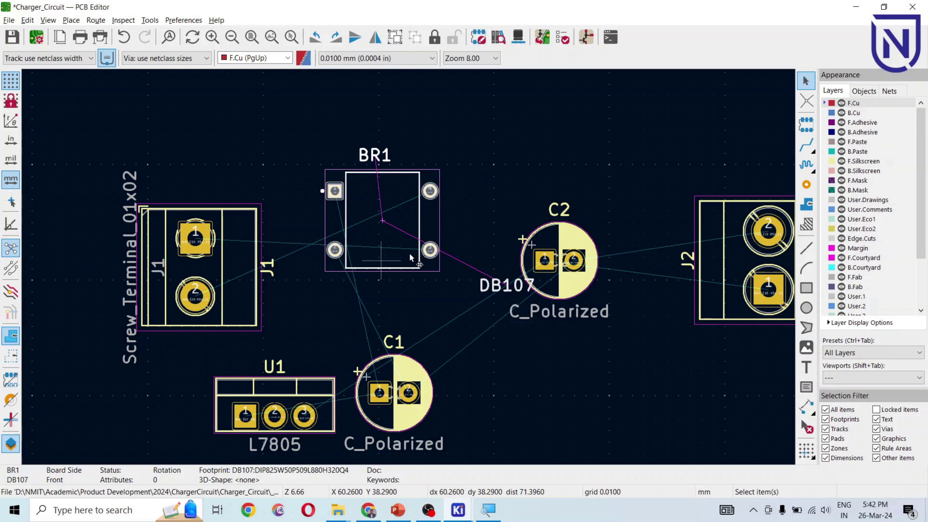
{"action": "key", "text": "r"}
{"action": "key", "text": "r"}
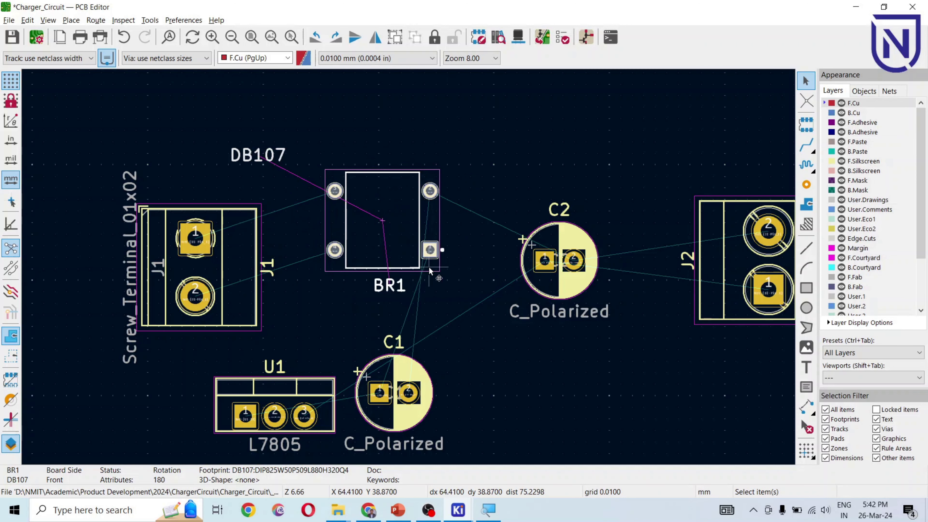
Place BR1 beside J1 with their pins roughly level, and put its DB107 value text above the outline.
{"action": "key", "text": "m"}
{"action": "left_click_drag", "start_coordinate": [384, 245], "coordinate": [350, 265]}
{"action": "left_click_drag", "start_coordinate": [224, 199], "coordinate": [345, 204]}
Move regulator U1 above the capacitors and place C1 and C2 side by side between BR1 and J2.
{"action": "left_click_drag", "start_coordinate": [274, 405], "coordinate": [574, 160]}
{"action": "left_click_drag", "start_coordinate": [559, 260], "coordinate": [632, 291]}
{"action": "left_click", "coordinate": [416, 420]}
{"action": "left_click_drag", "start_coordinate": [415, 420], "coordinate": [533, 267]}
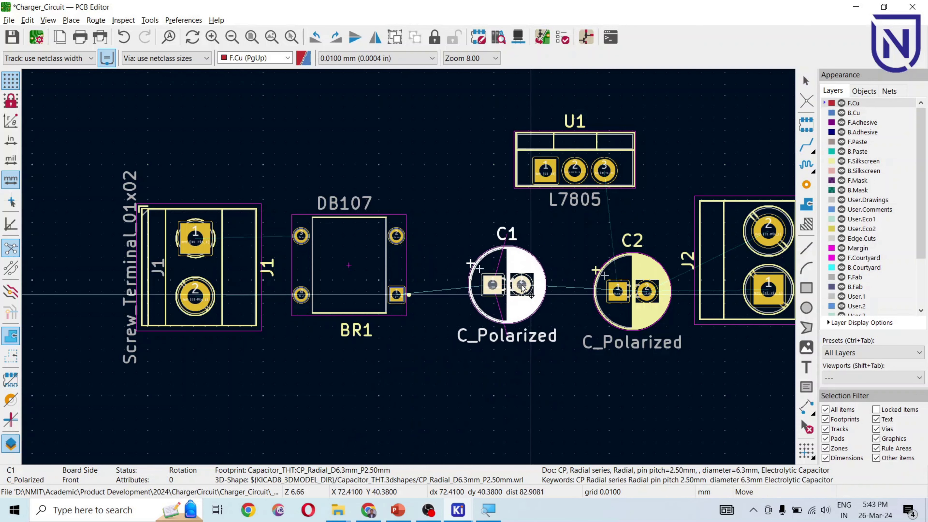
{"action": "left_click", "coordinate": [576, 145]}
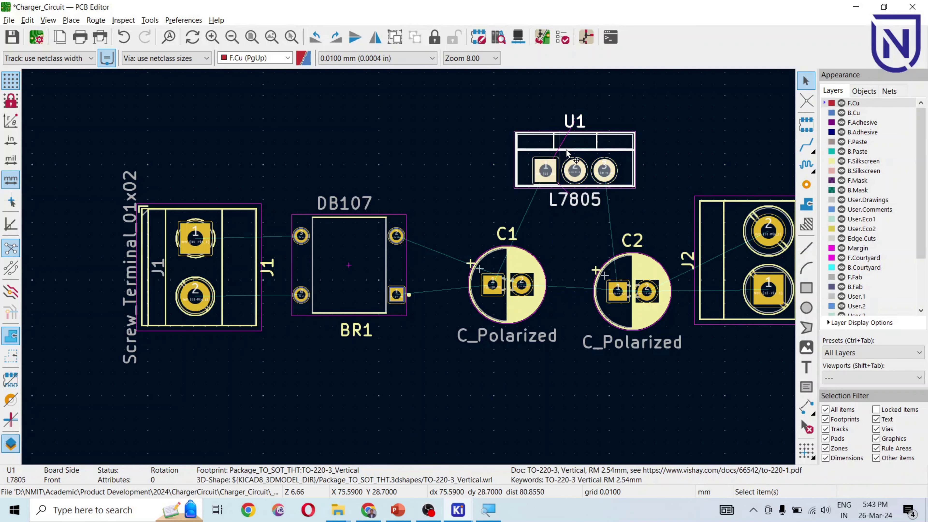